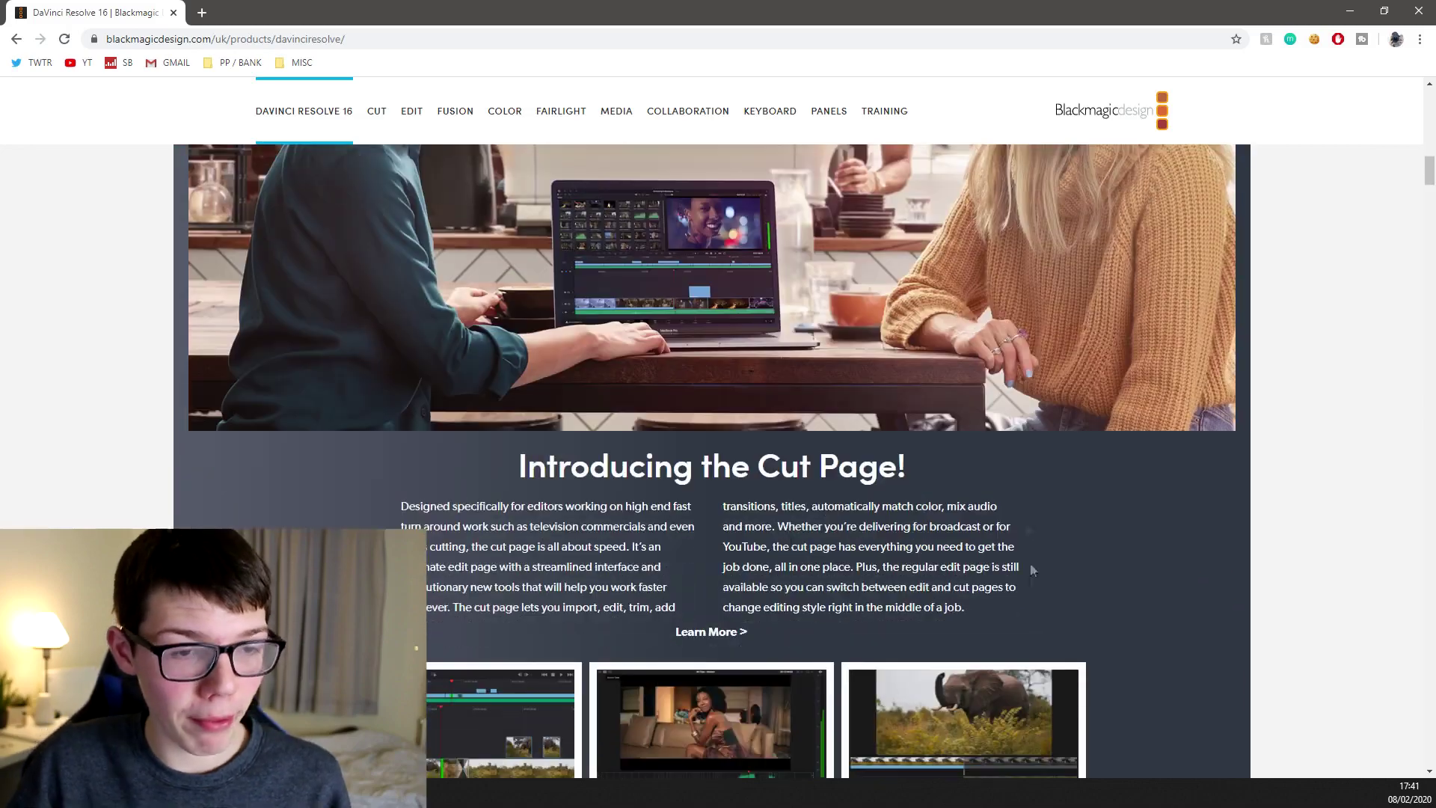
Step: Look through the DaVinci Resolve 16 product page, from the Cut page introduction down to the free and Studio download options
{"action": "scroll", "coordinate": [797, 473], "scroll_direction": "down", "scroll_amount": 4}
{"action": "scroll", "coordinate": [746, 464], "scroll_direction": "down", "scroll_amount": 6}
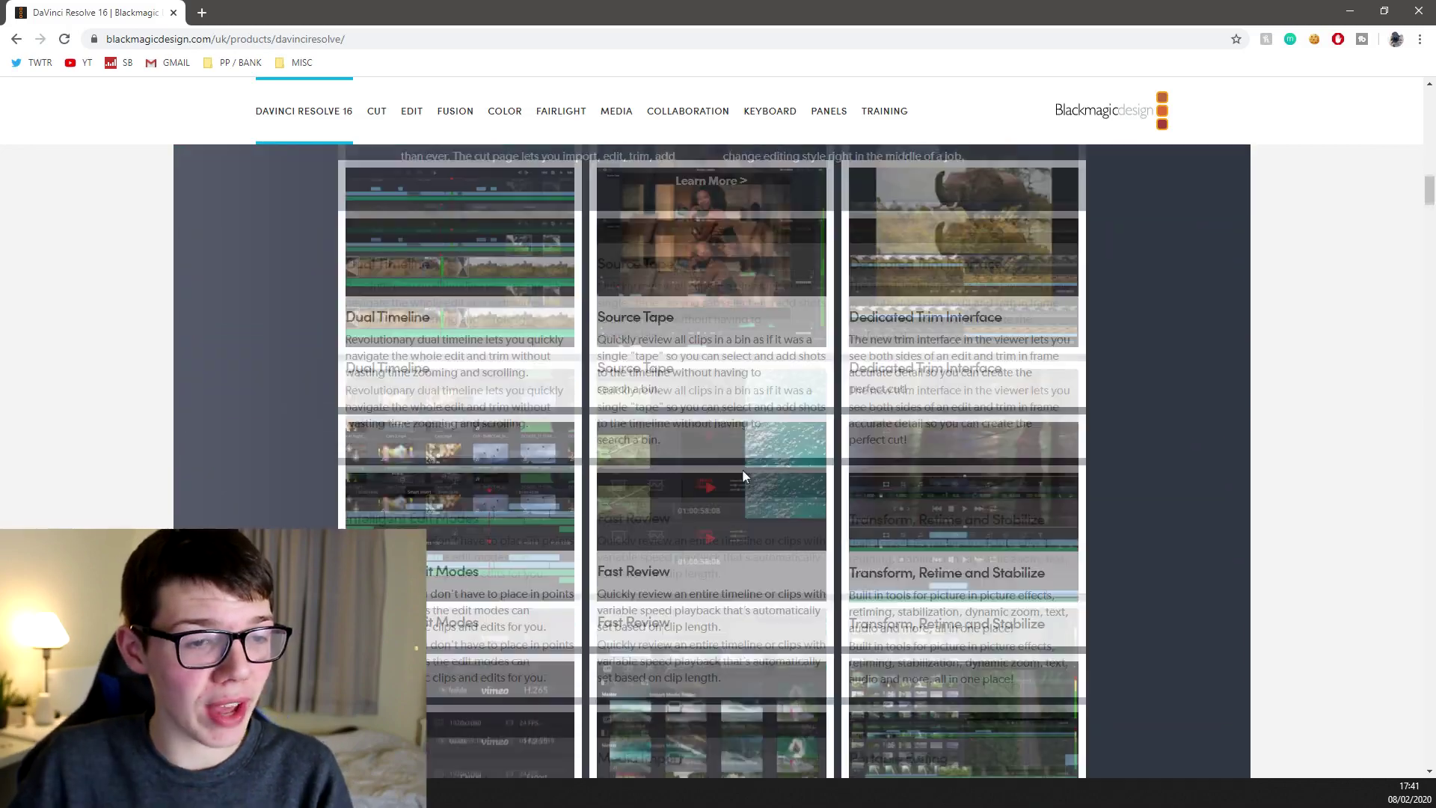
{"action": "scroll", "coordinate": [741, 470], "scroll_direction": "down", "scroll_amount": 15}
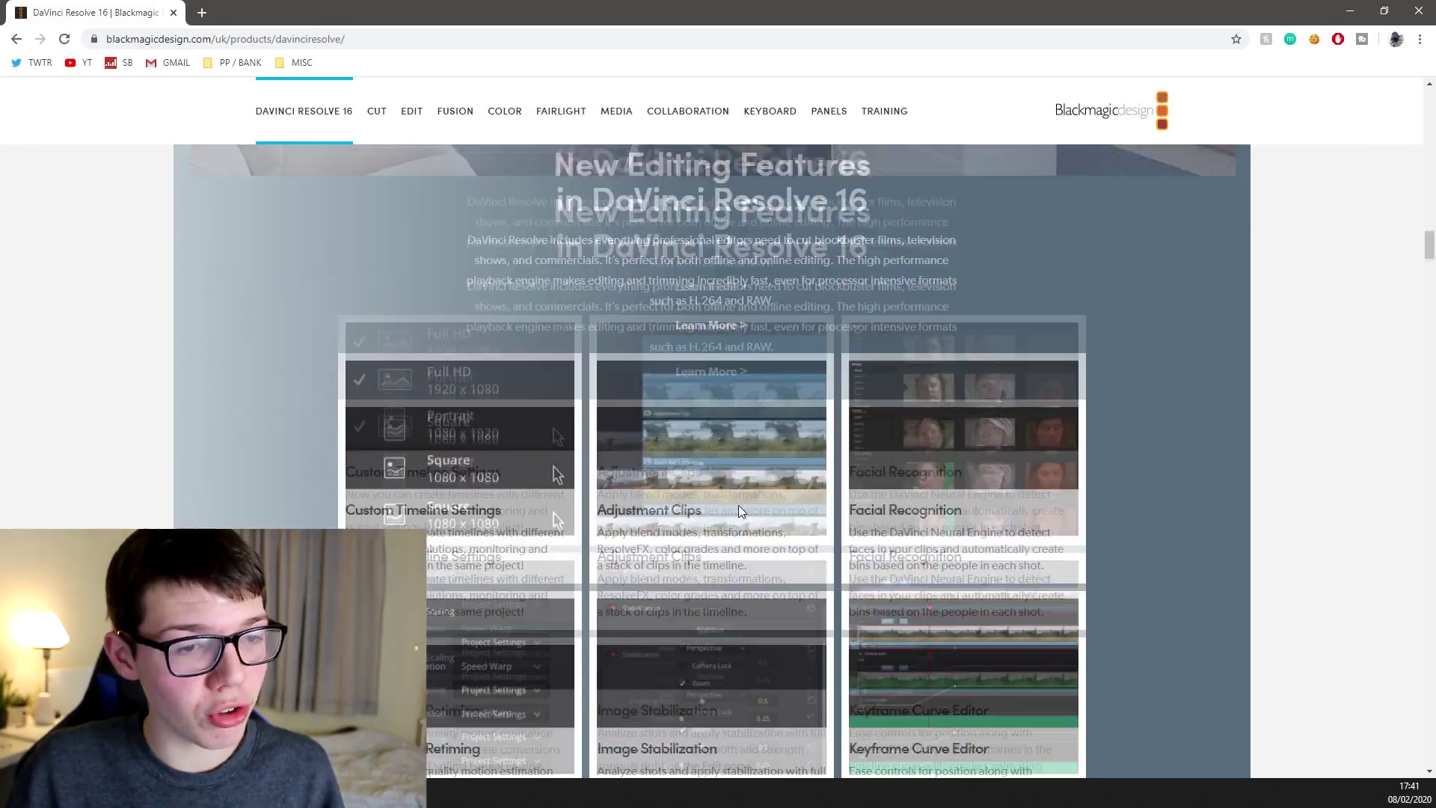
{"action": "scroll", "coordinate": [688, 449], "scroll_direction": "down", "scroll_amount": 1}
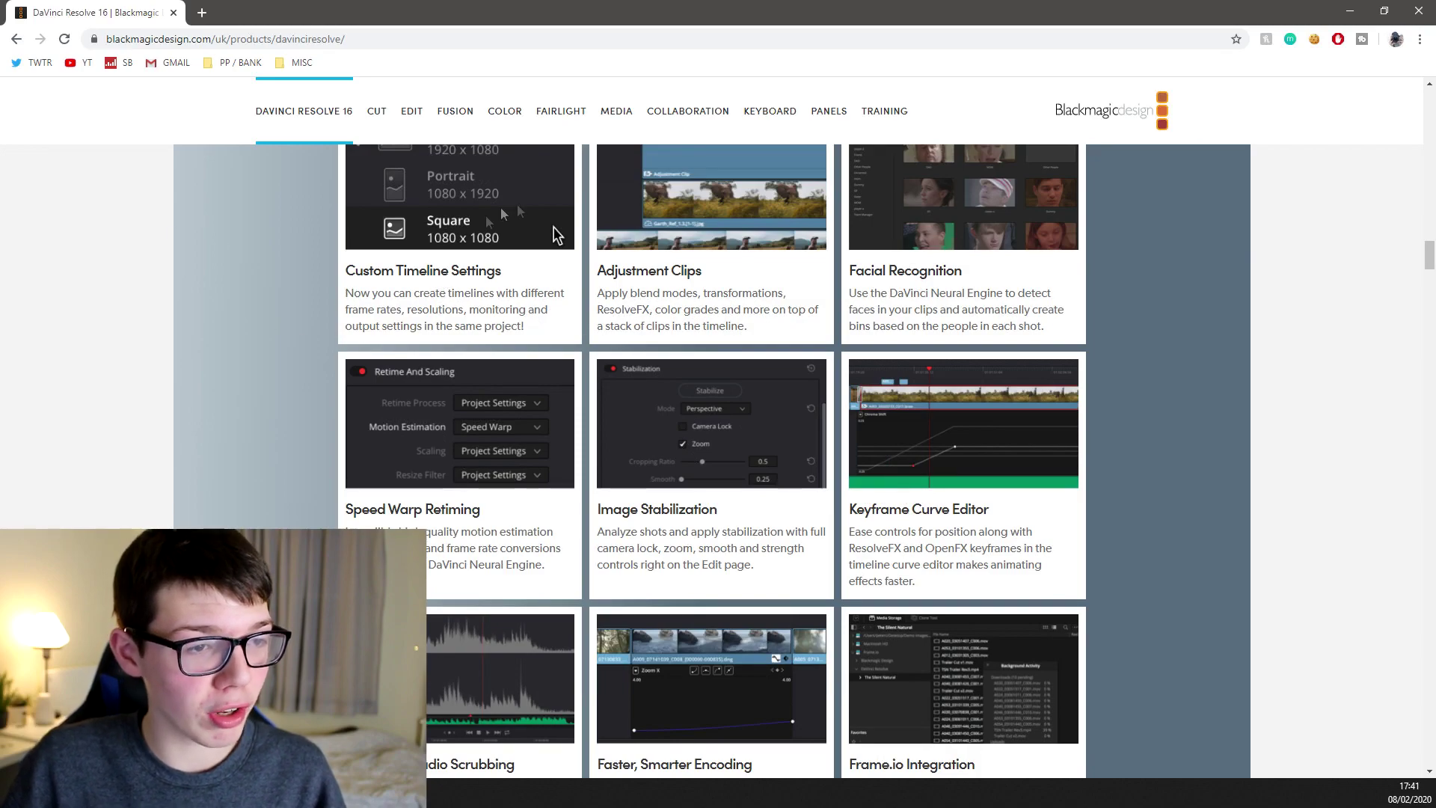
{"action": "scroll", "coordinate": [644, 301], "scroll_direction": "down", "scroll_amount": 4}
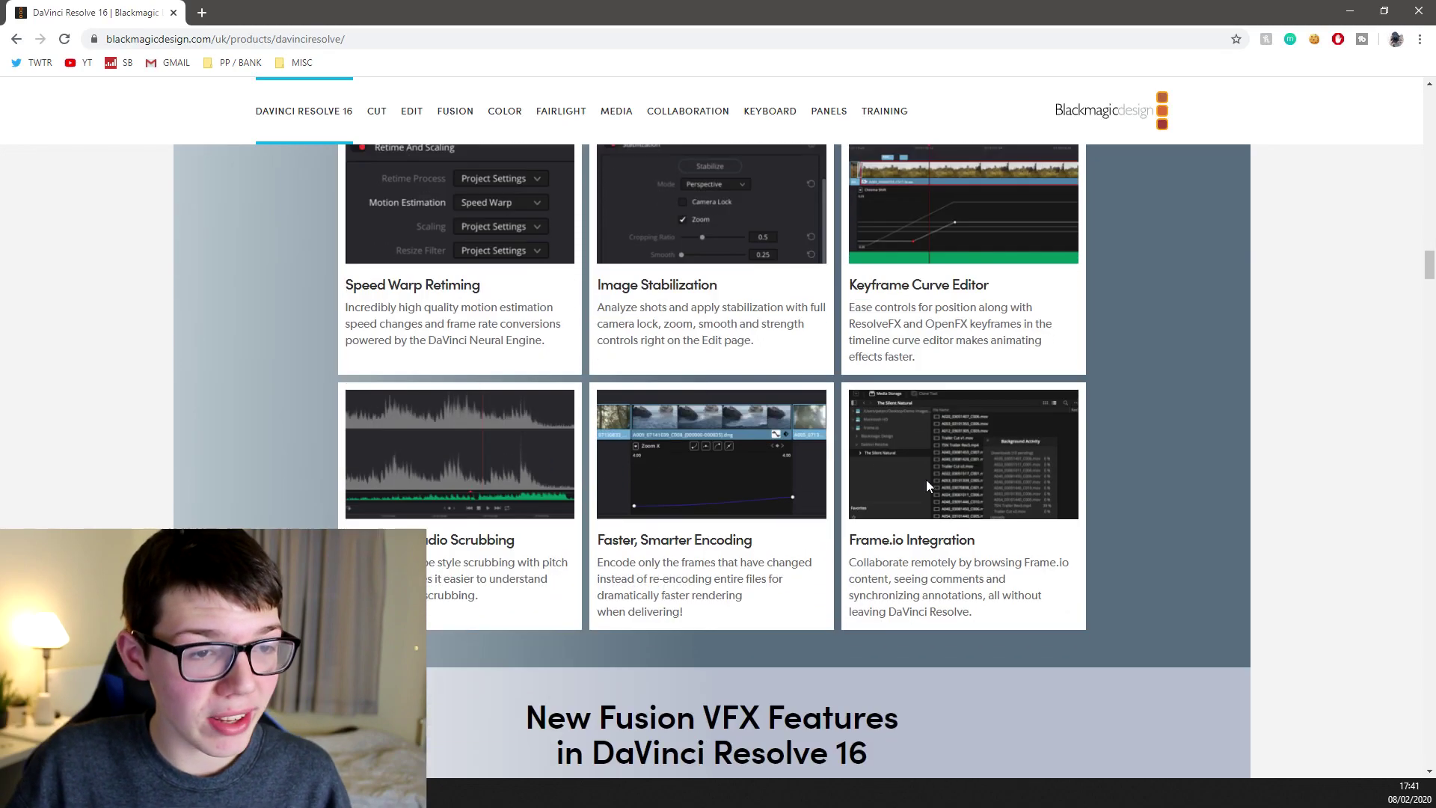
{"action": "scroll", "coordinate": [697, 373], "scroll_direction": "down", "scroll_amount": 20}
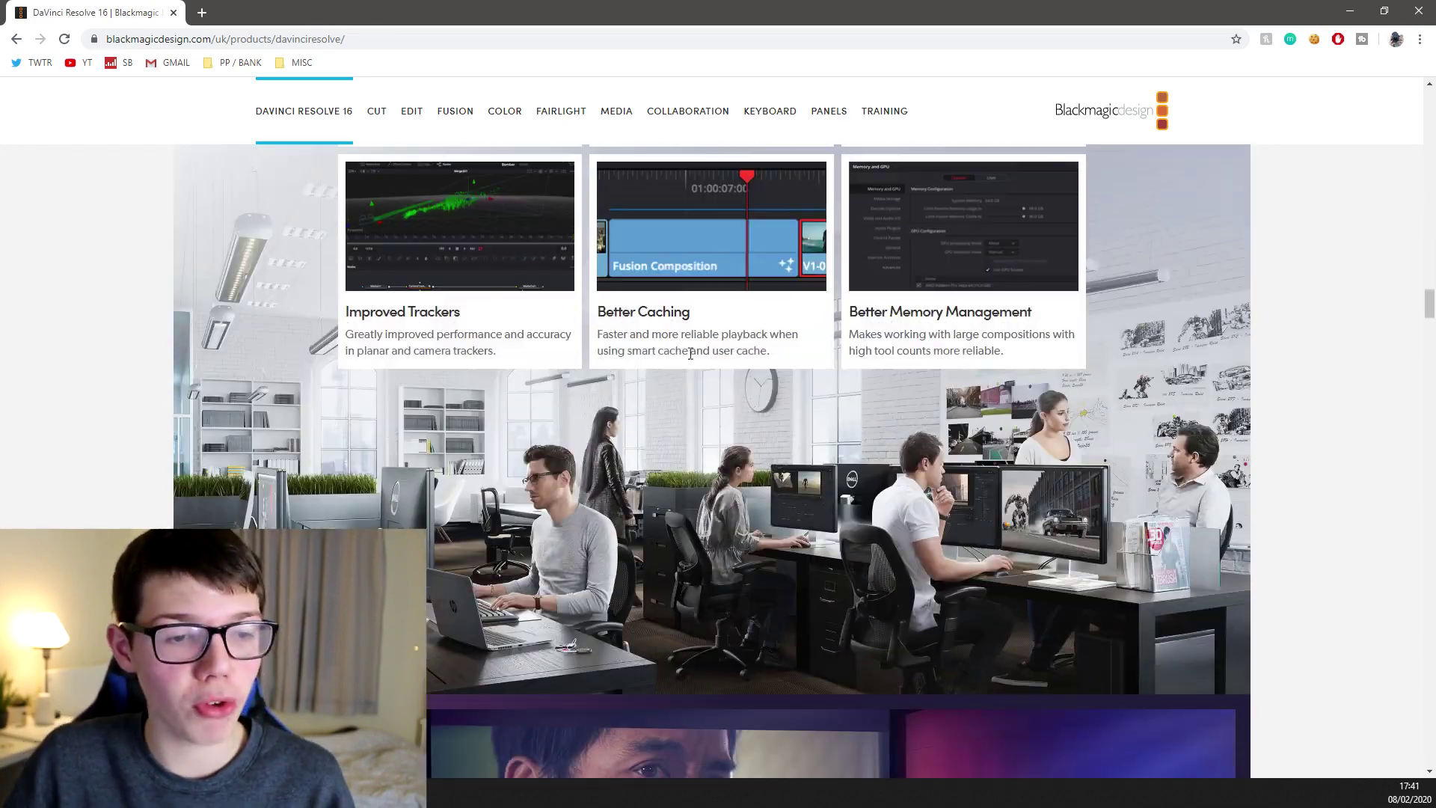
{"action": "scroll", "coordinate": [697, 359], "scroll_direction": "down", "scroll_amount": 7}
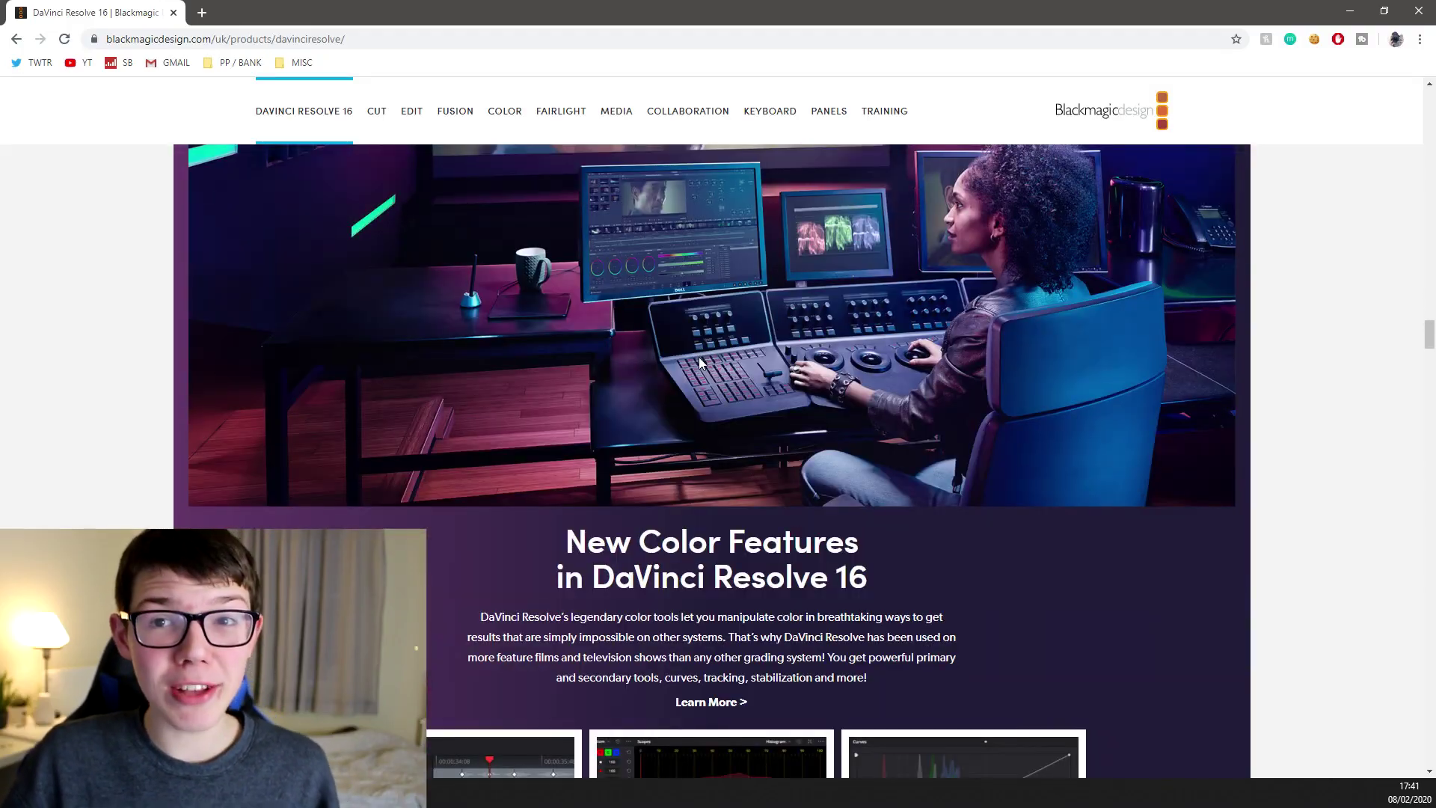
{"action": "scroll", "coordinate": [698, 356], "scroll_direction": "down", "scroll_amount": 8}
{"action": "scroll", "coordinate": [699, 362], "scroll_direction": "down", "scroll_amount": 14}
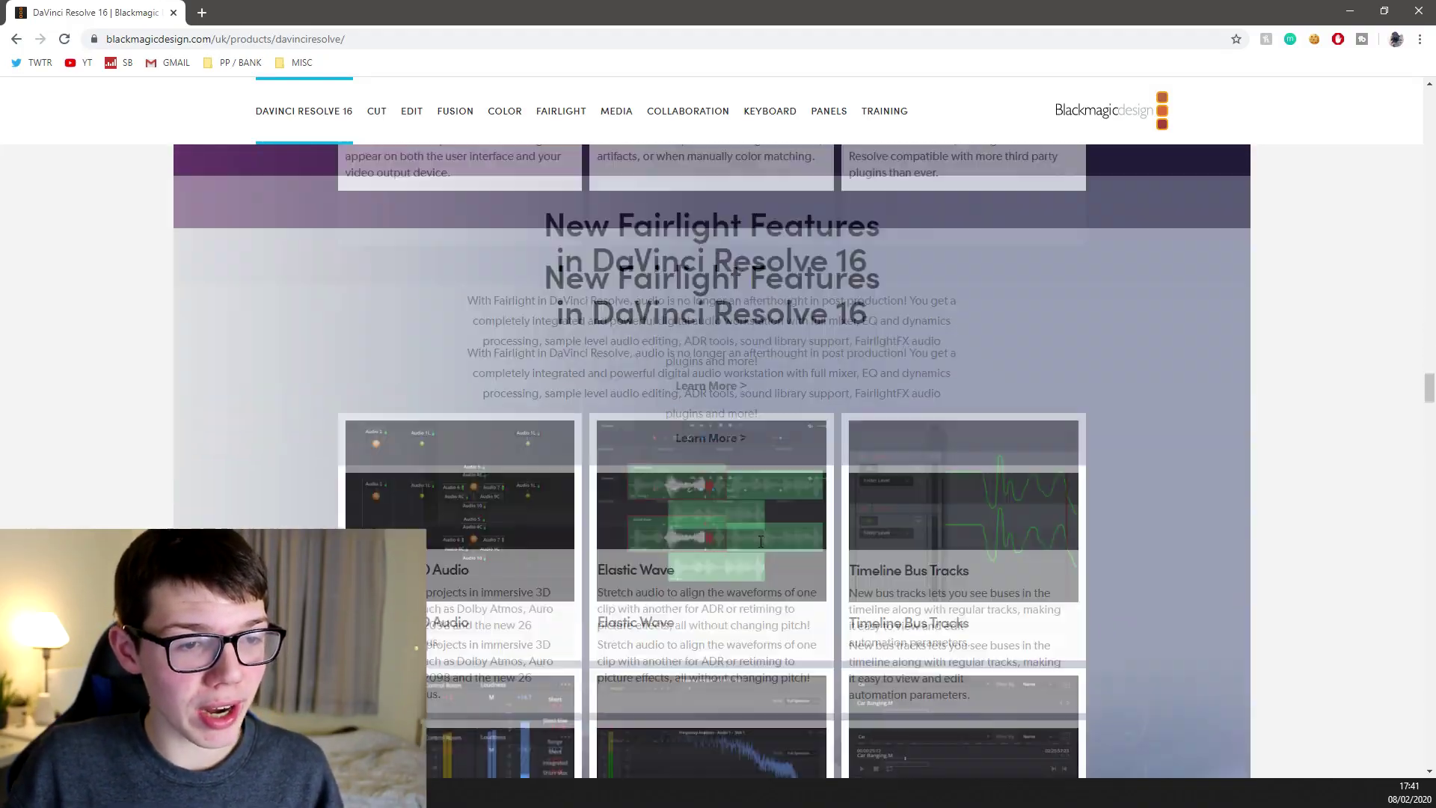
{"action": "scroll", "coordinate": [661, 341], "scroll_direction": "down", "scroll_amount": 15}
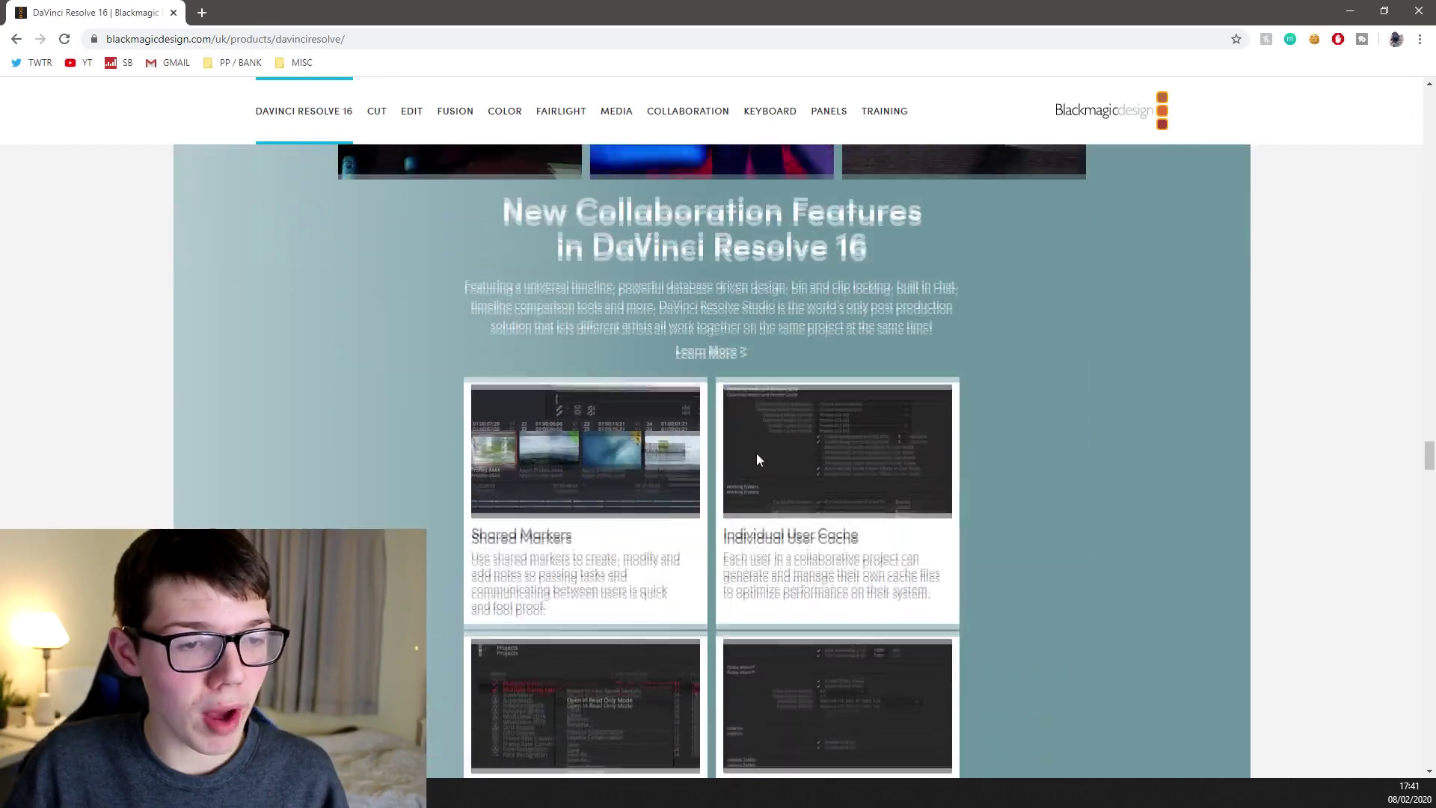
{"action": "scroll", "coordinate": [754, 428], "scroll_direction": "down", "scroll_amount": 20}
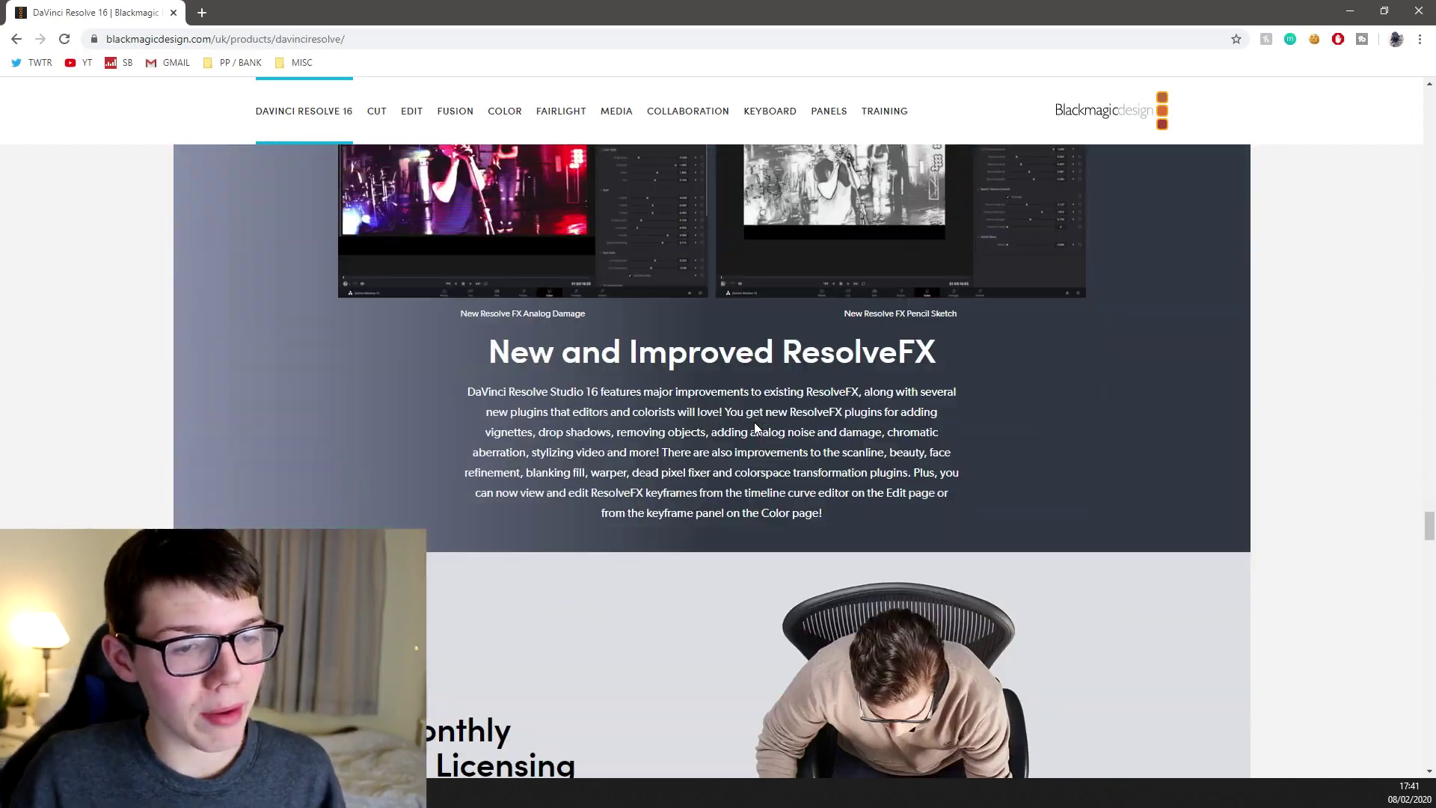
{"action": "scroll", "coordinate": [754, 421], "scroll_direction": "down", "scroll_amount": 20}
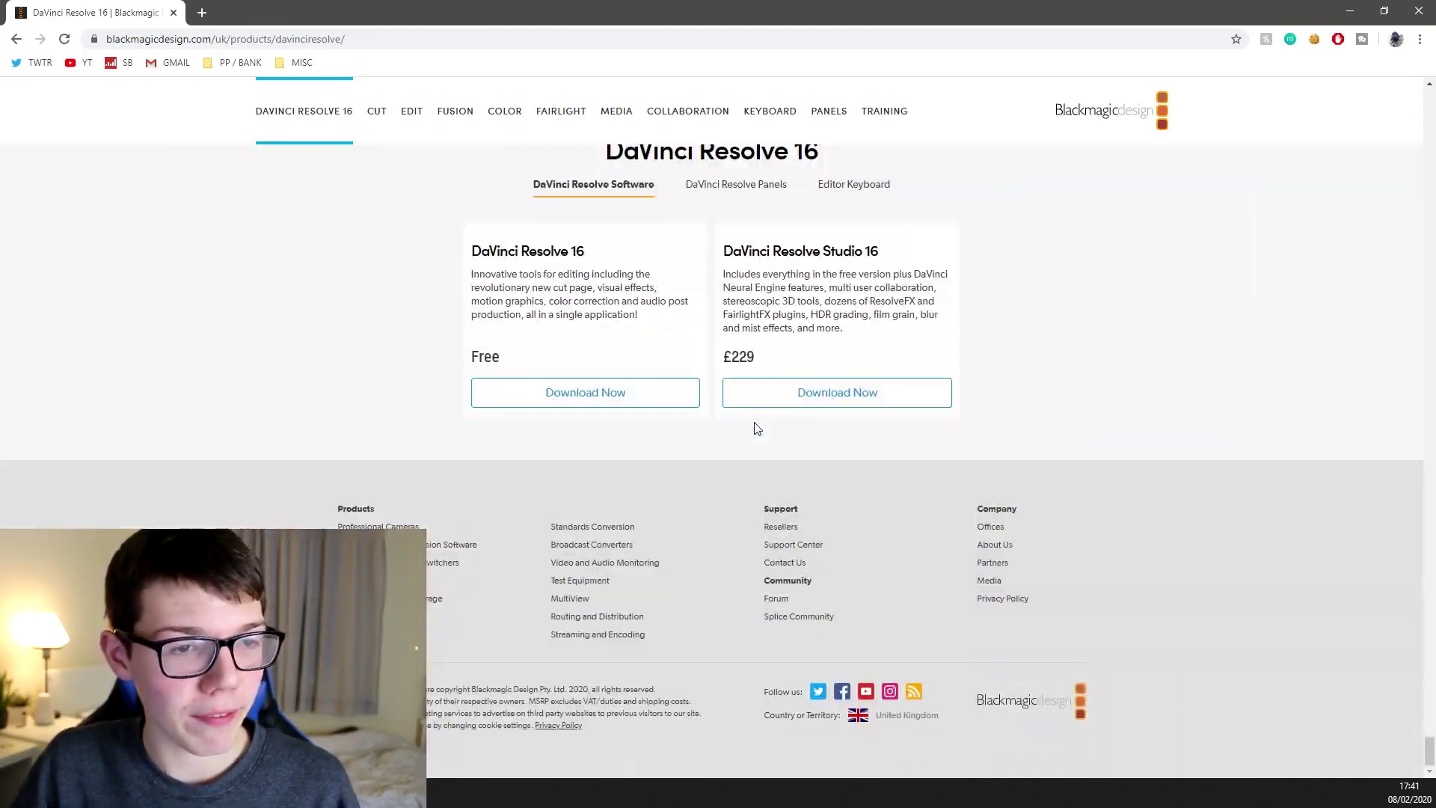
{"action": "scroll", "coordinate": [568, 494], "scroll_direction": "down", "scroll_amount": 2}
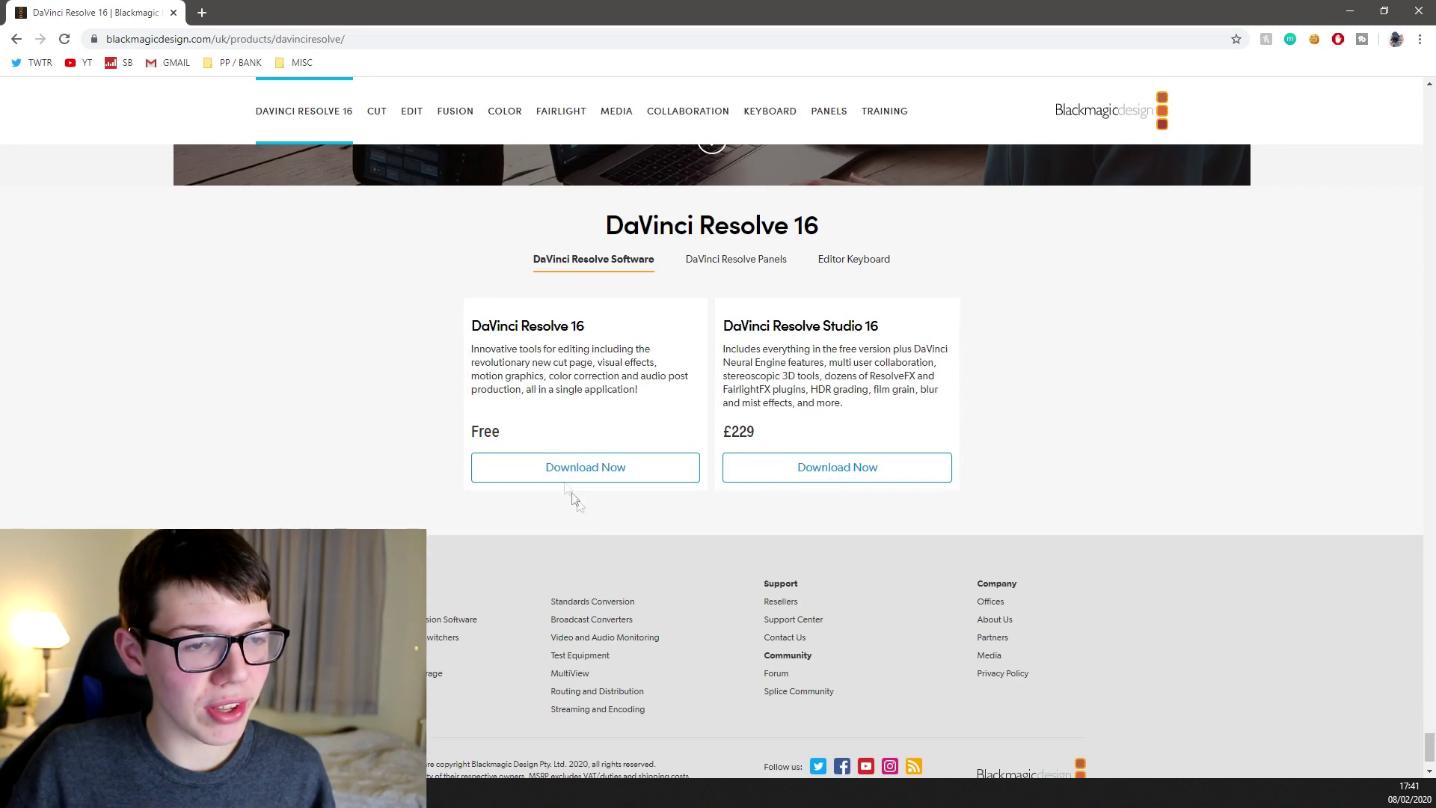
Step: Download the free DaVinci Resolve 16 for Windows, submitting the registration form with the personal details
{"action": "left_click_drag", "start_coordinate": [598, 332], "coordinate": [474, 326]}
{"action": "left_click", "coordinate": [481, 327]}
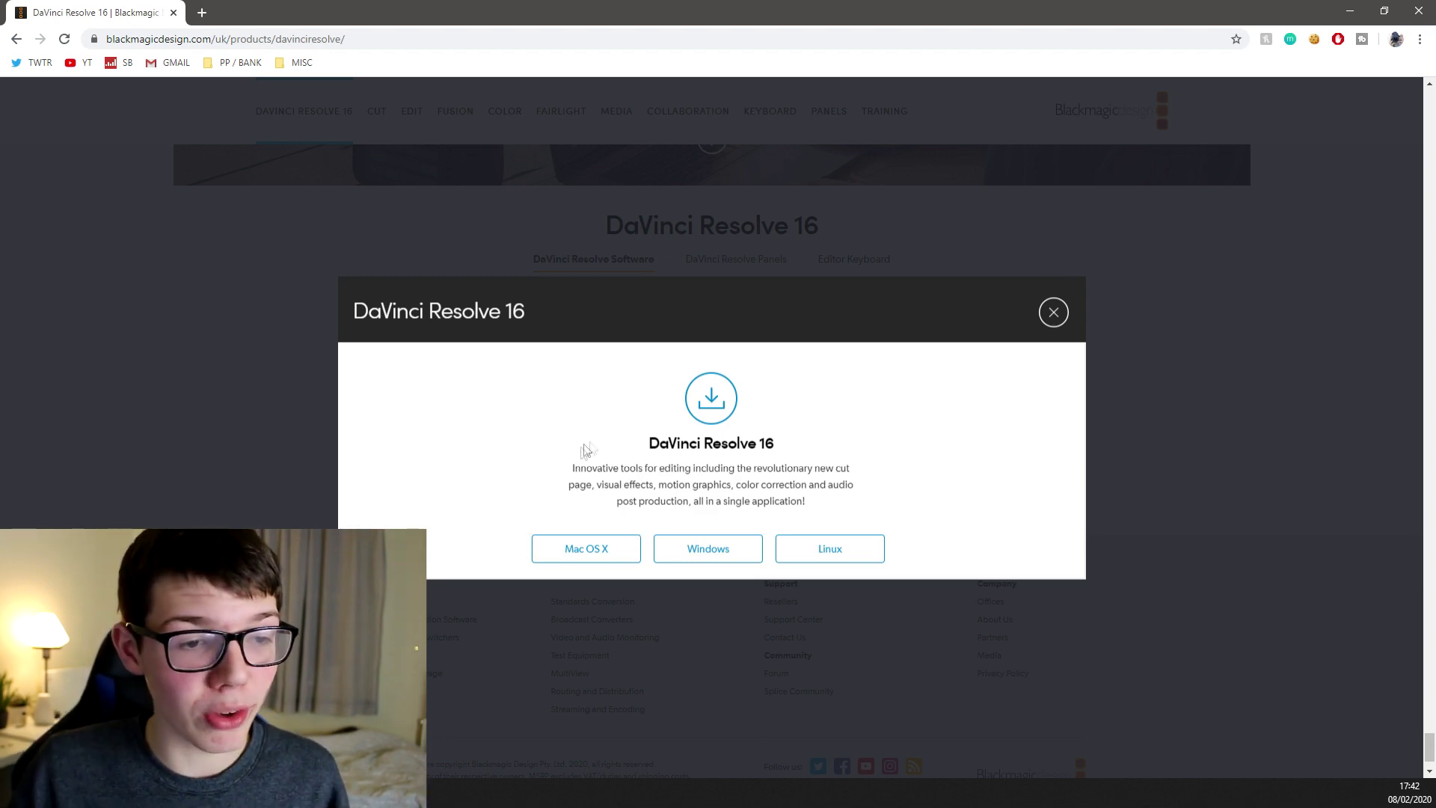
{"action": "left_click", "coordinate": [706, 549]}
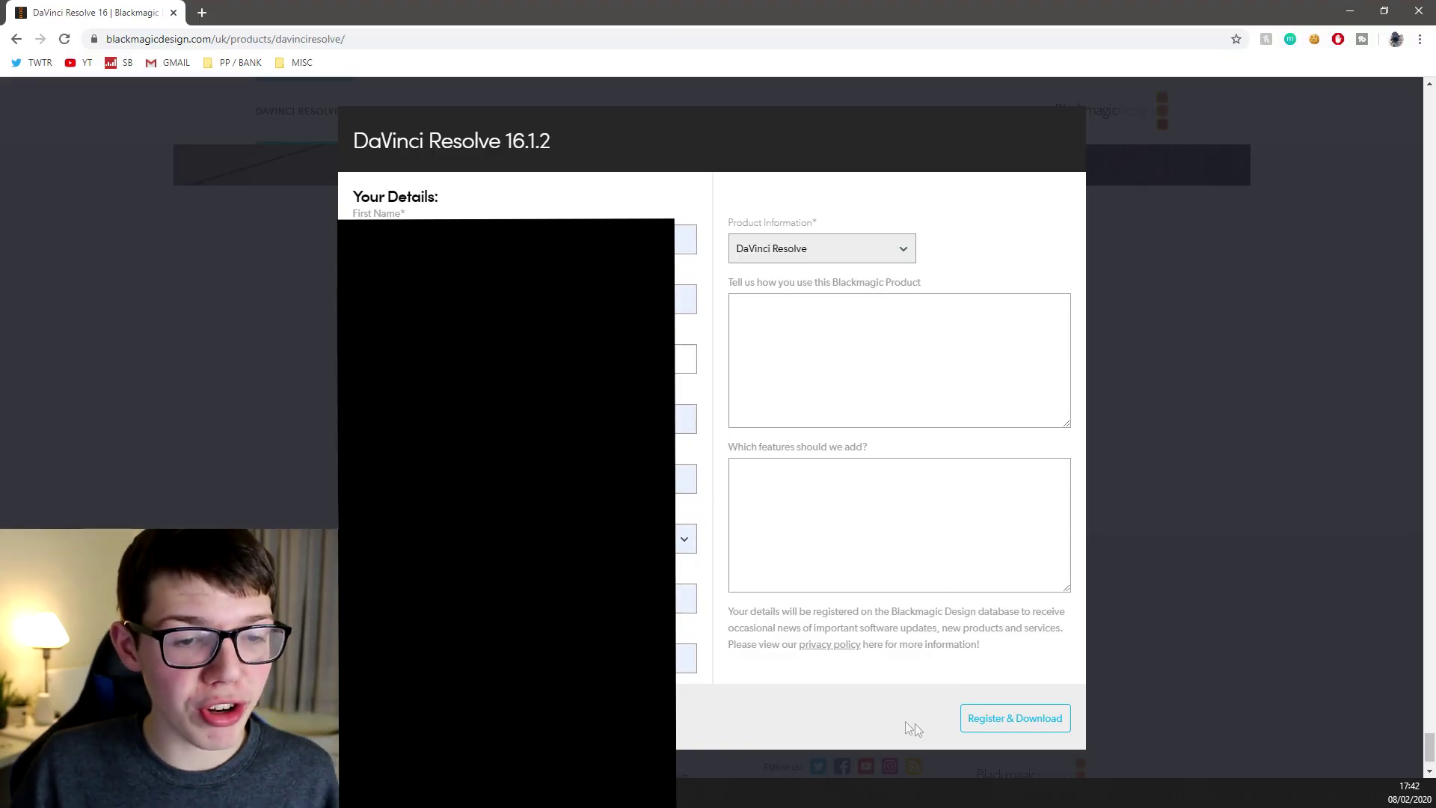
{"action": "left_click", "coordinate": [984, 719]}
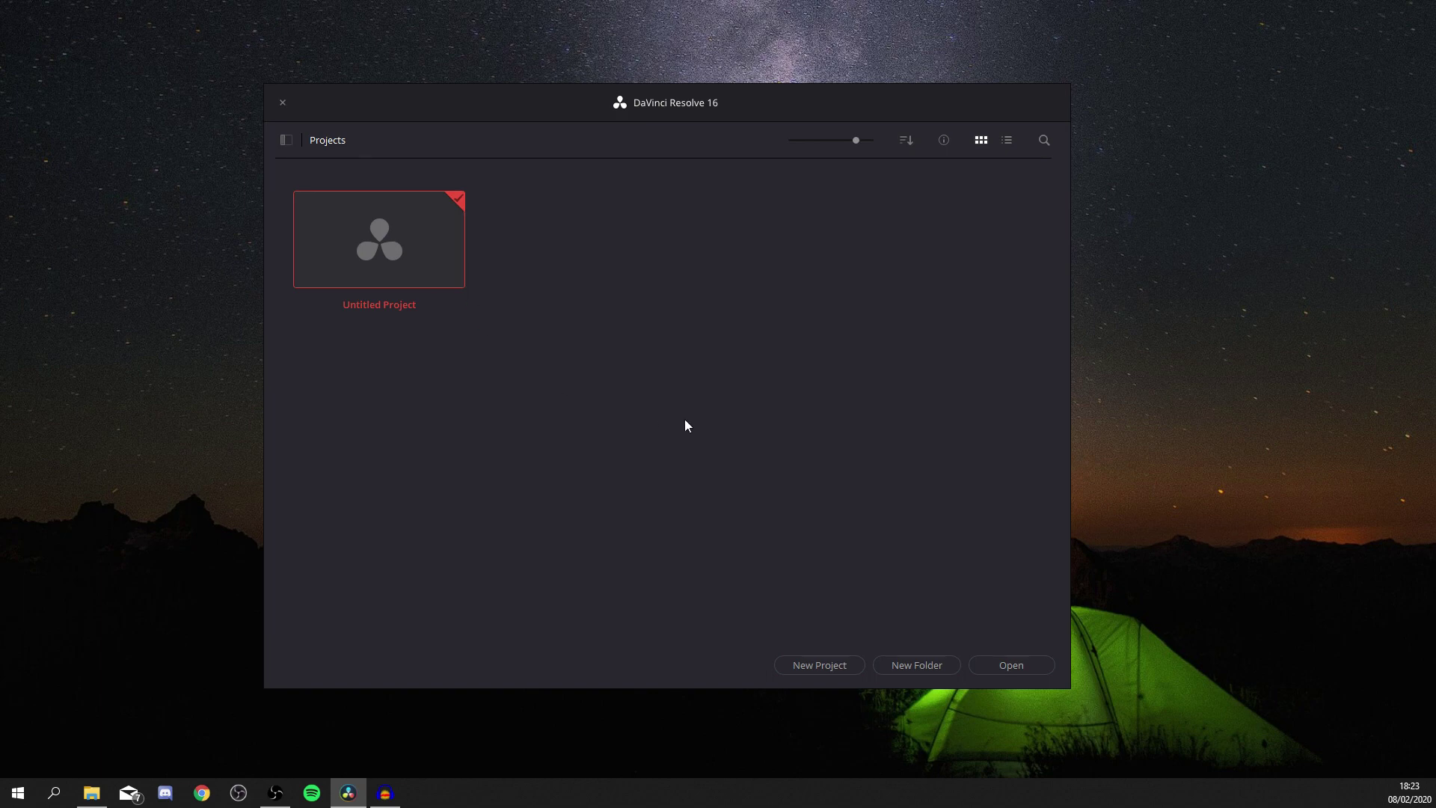
Step: Create a new DaVinci Resolve project named YouTube
{"action": "left_click", "coordinate": [802, 666]}
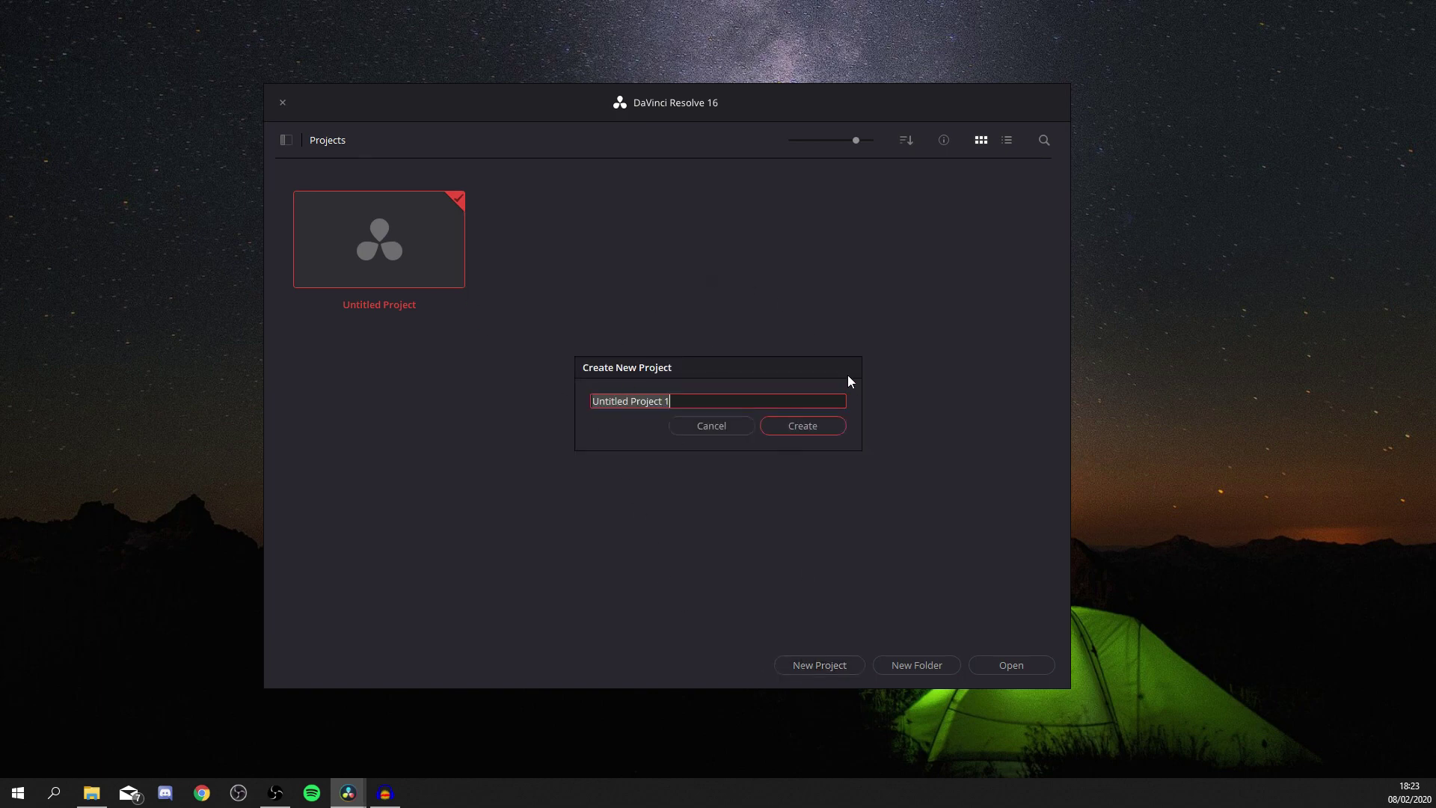
{"action": "key", "text": "BackSpace"}
{"action": "type", "text": "YouTube"}
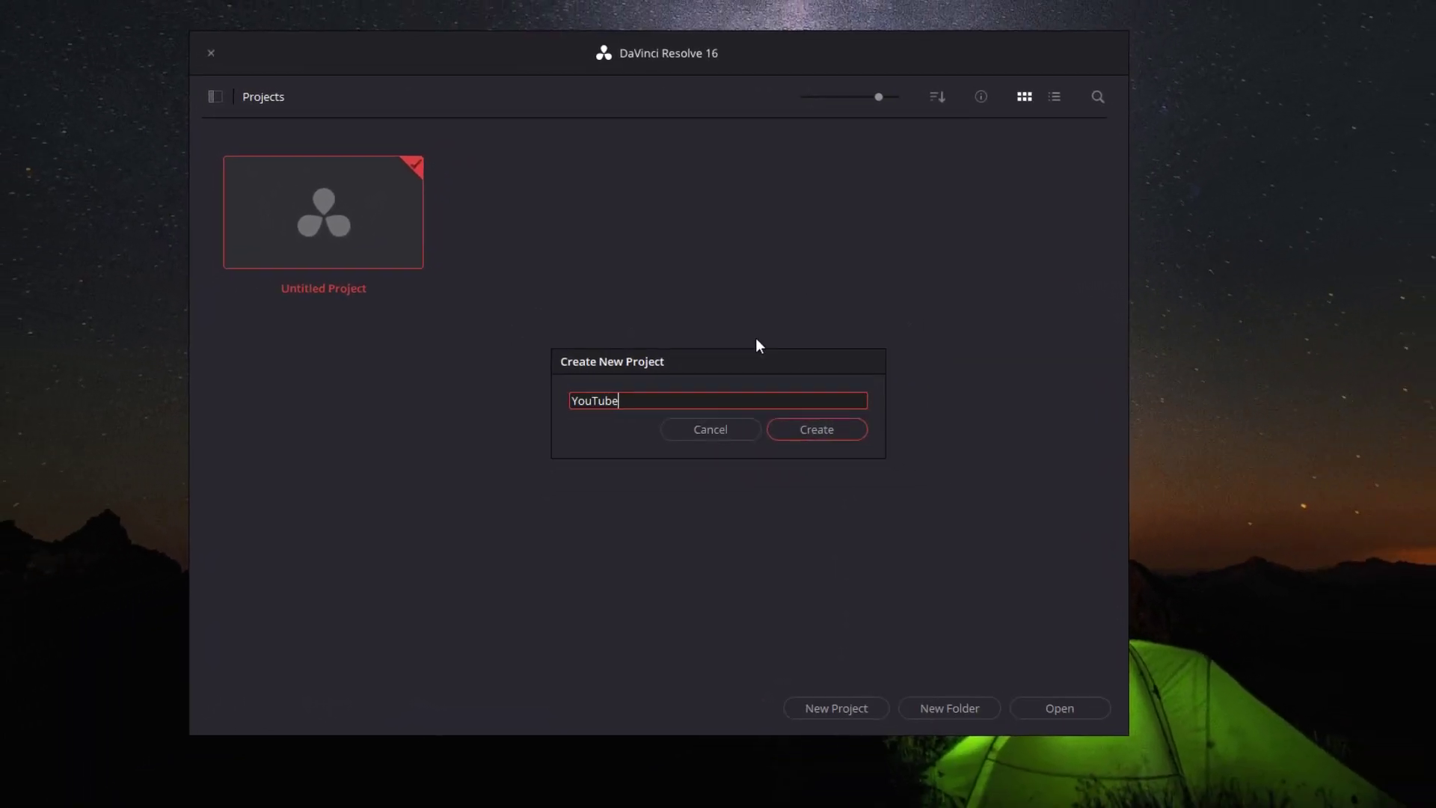
{"action": "left_click", "coordinate": [817, 429]}
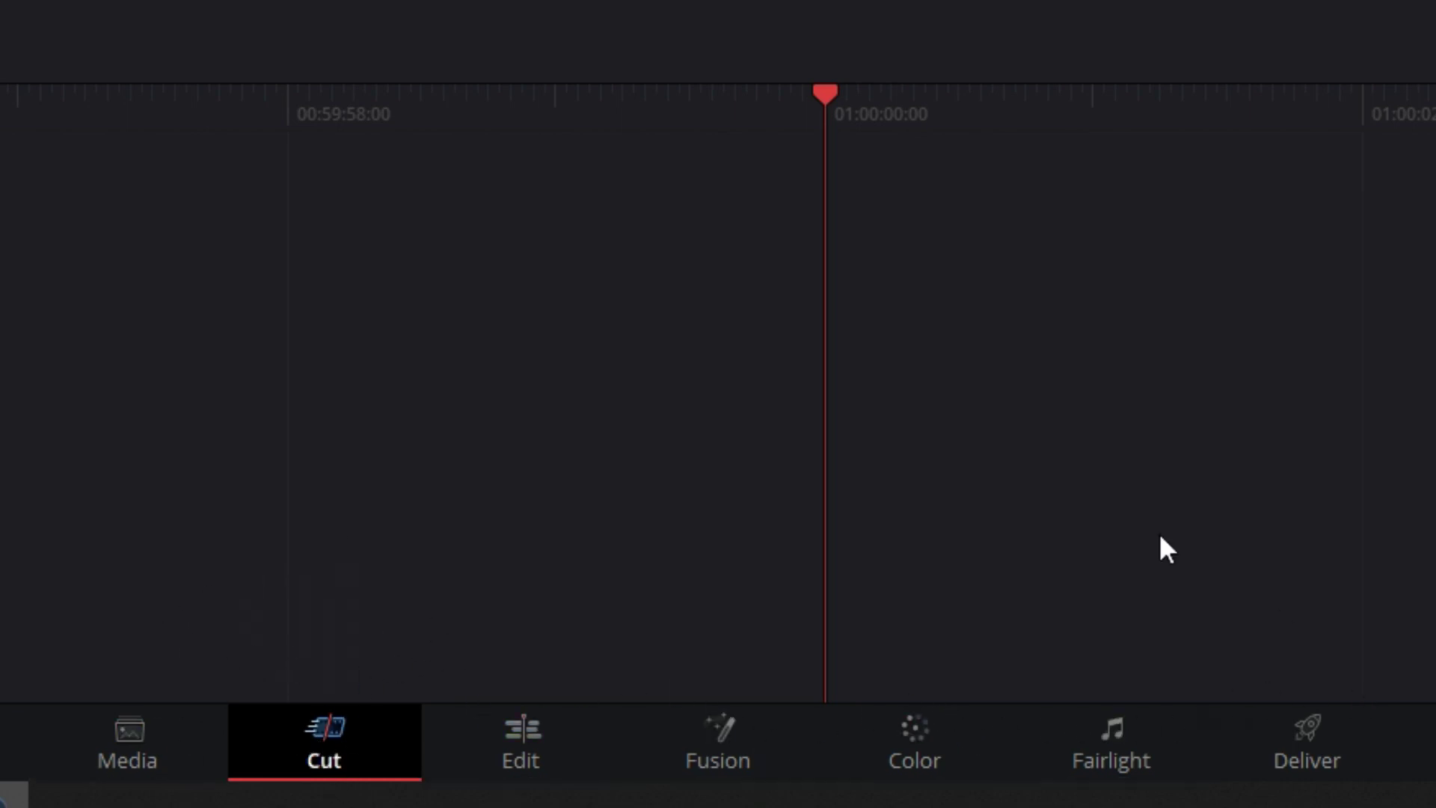
Step: Look through the Media, Cut, Edit, Fusion, Color, Fairlight and Deliver pages, trying a point on the Color page's custom curve
{"action": "left_click", "coordinate": [127, 748]}
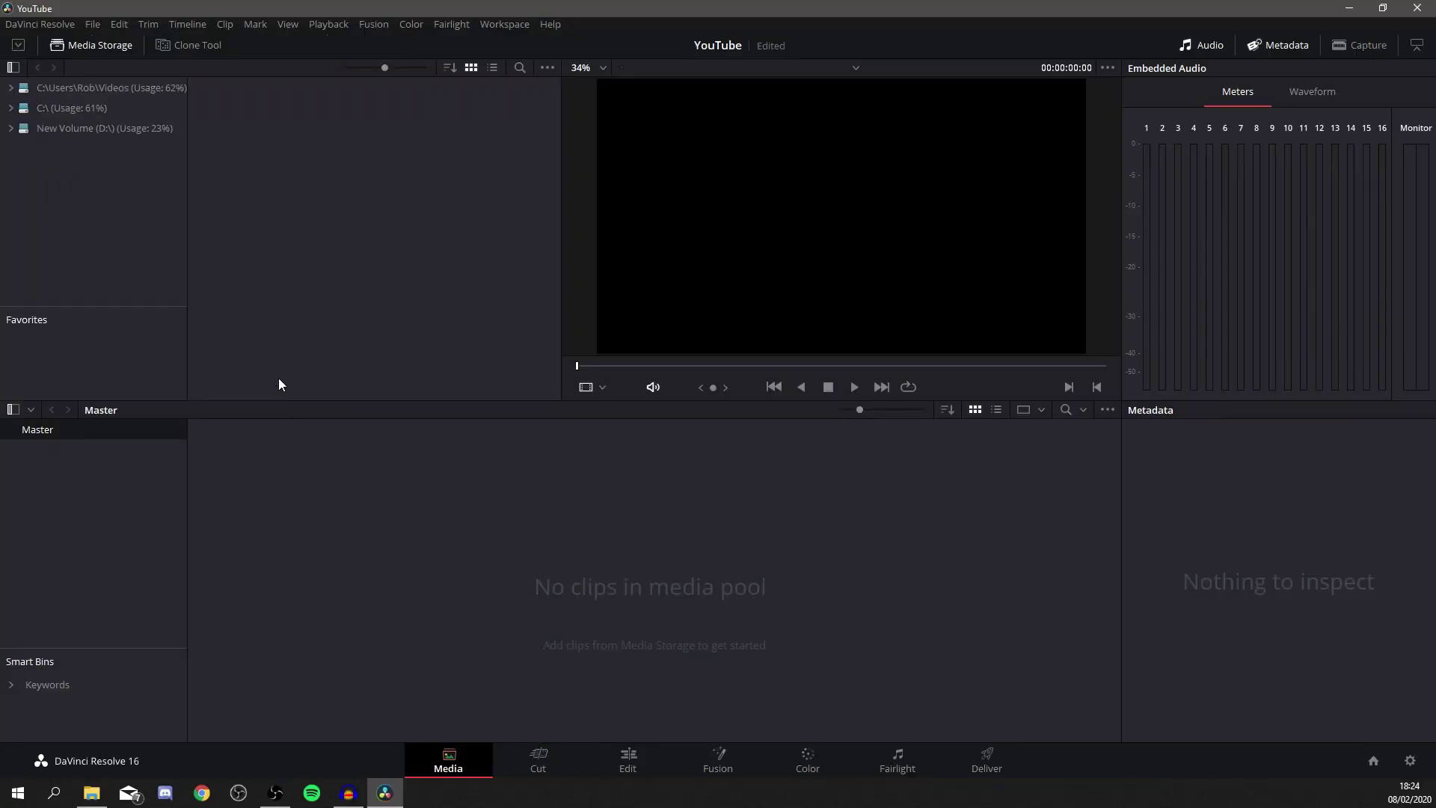
{"action": "left_click", "coordinate": [545, 755]}
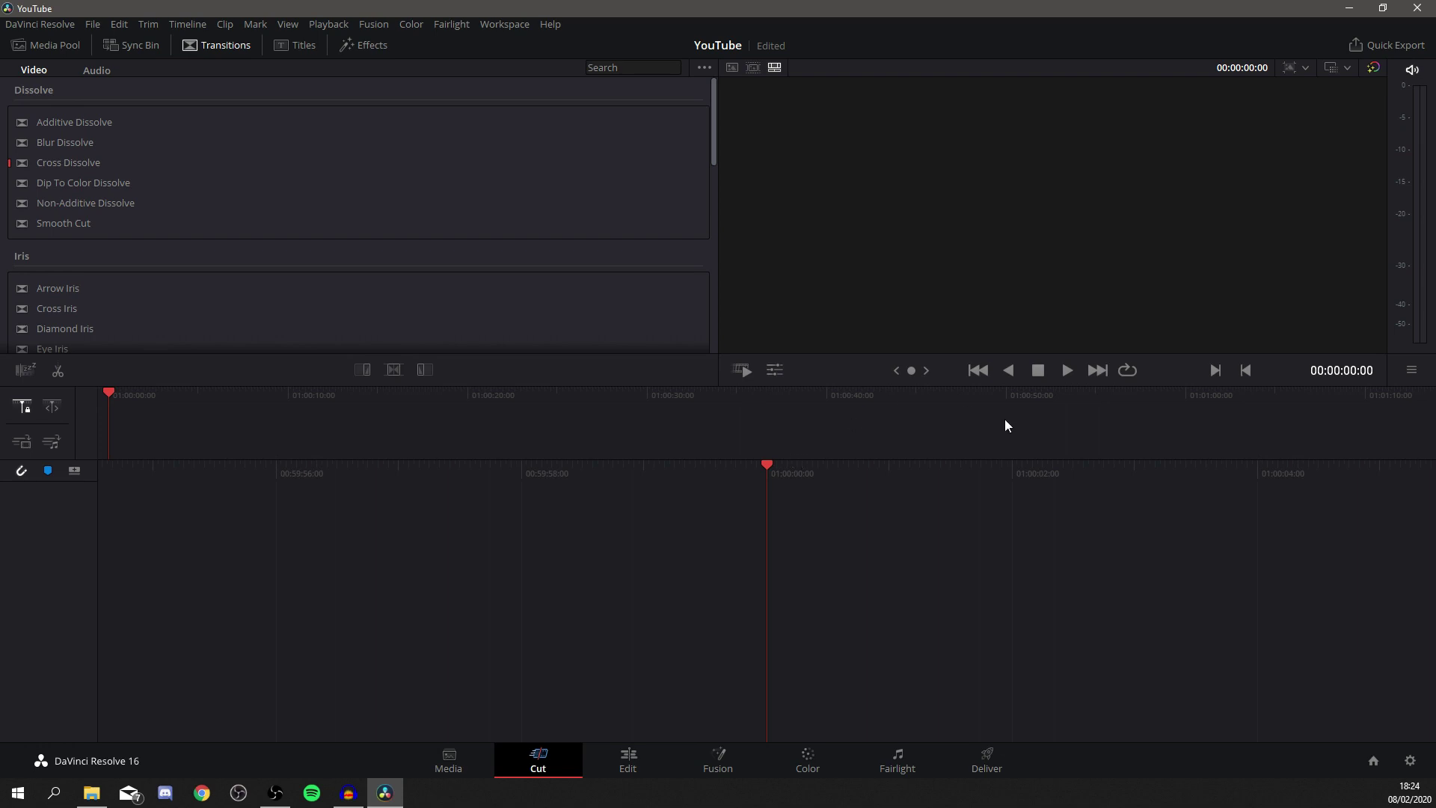
{"action": "left_click", "coordinate": [628, 760]}
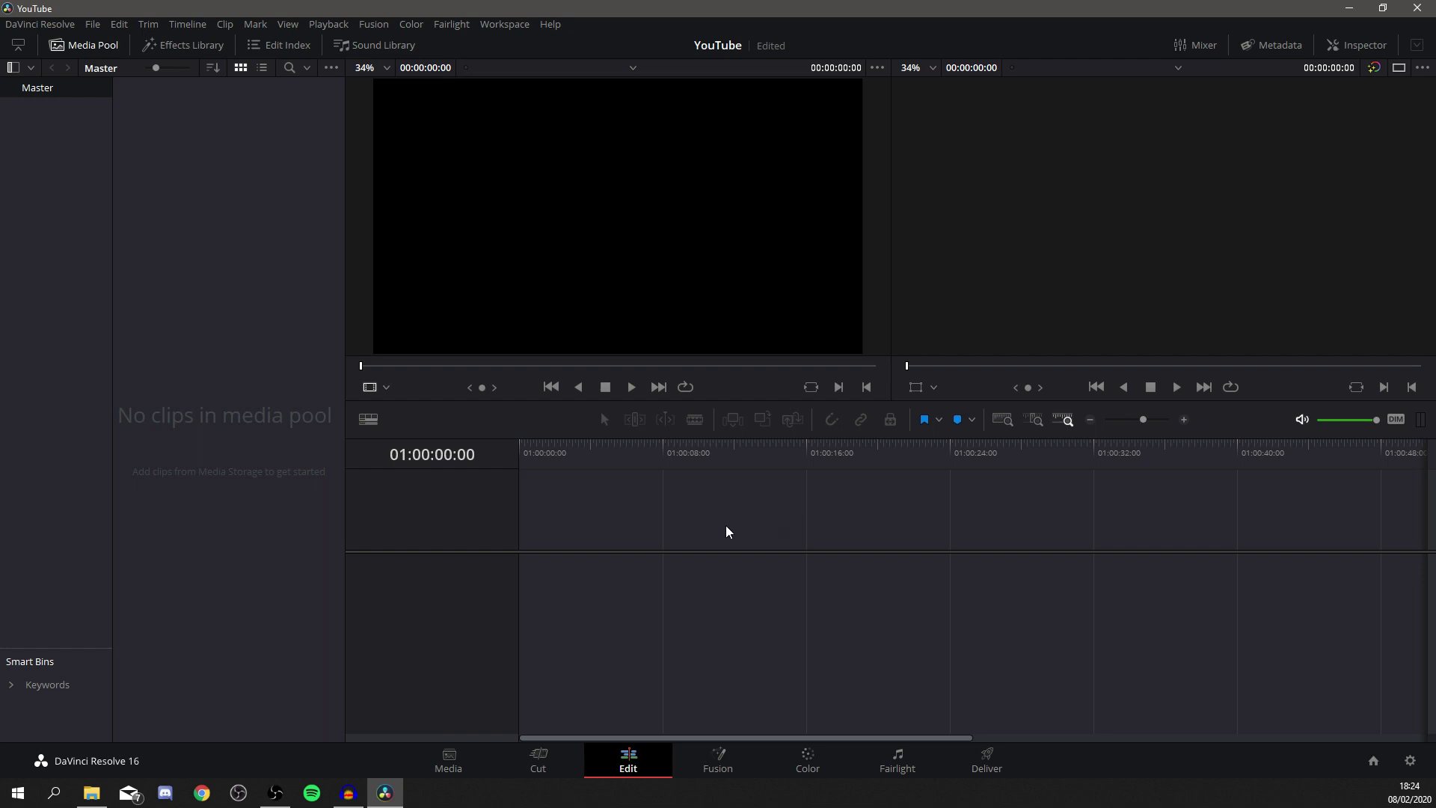
{"action": "left_click", "coordinate": [722, 763]}
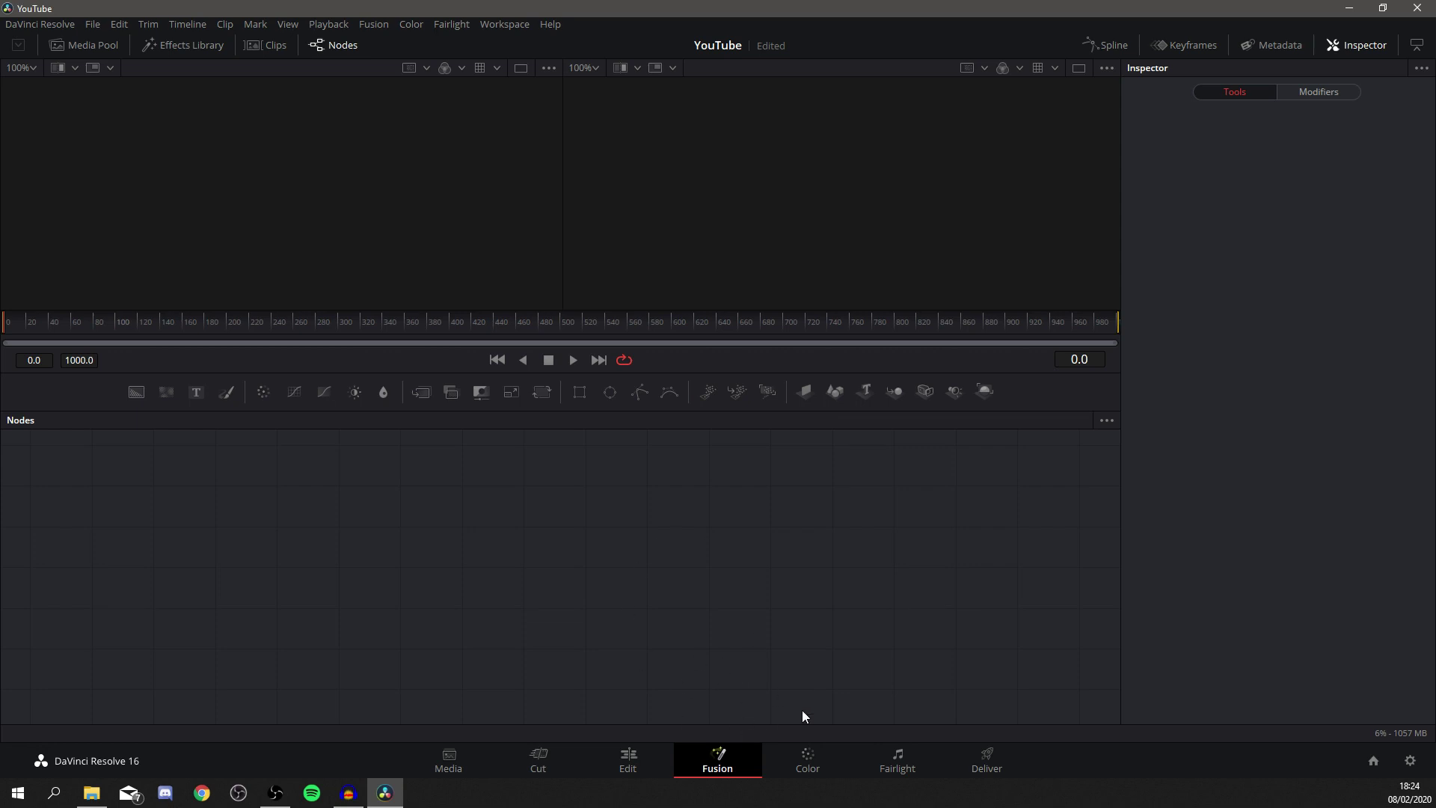
{"action": "left_click", "coordinate": [806, 756]}
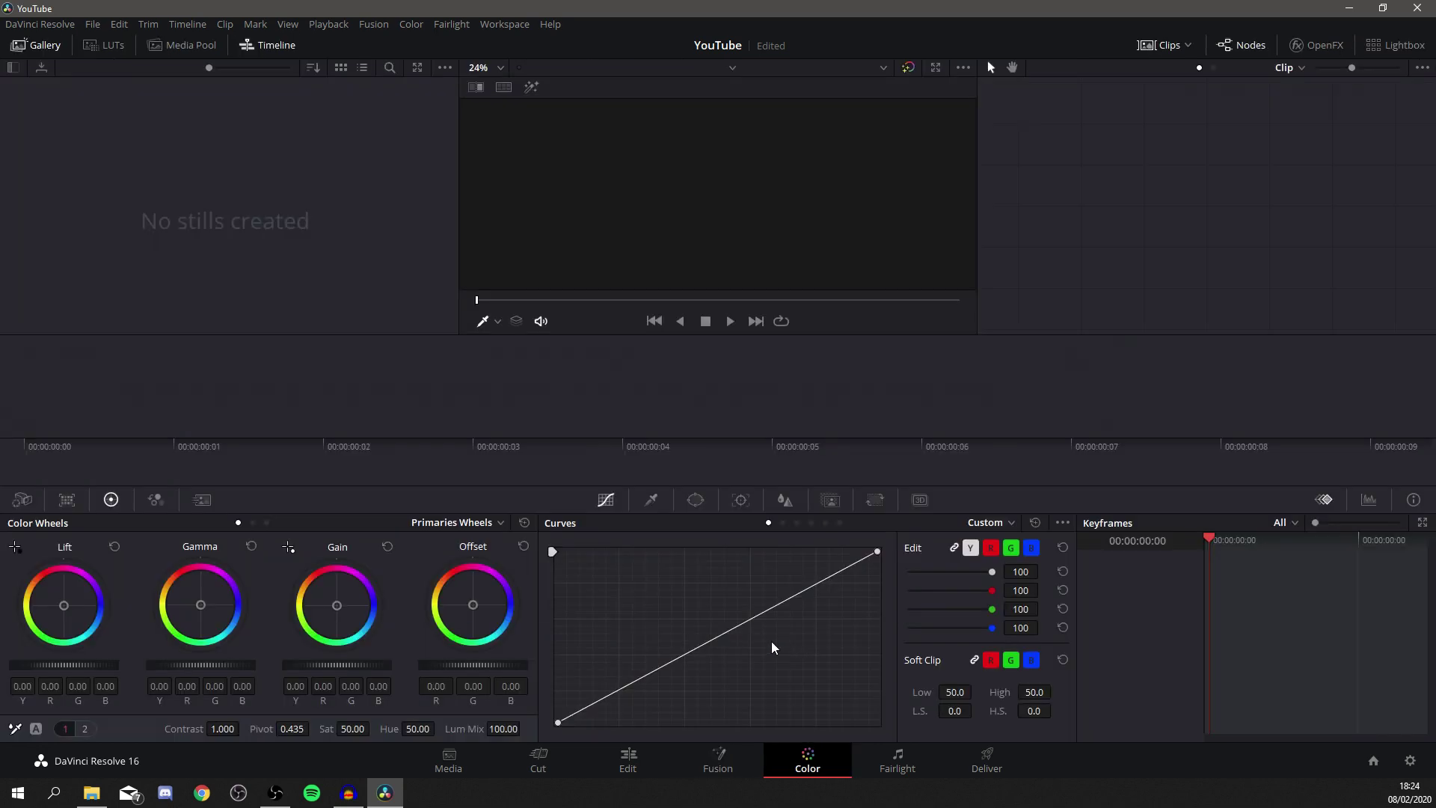
{"action": "left_click_drag", "start_coordinate": [734, 628], "coordinate": [681, 658]}
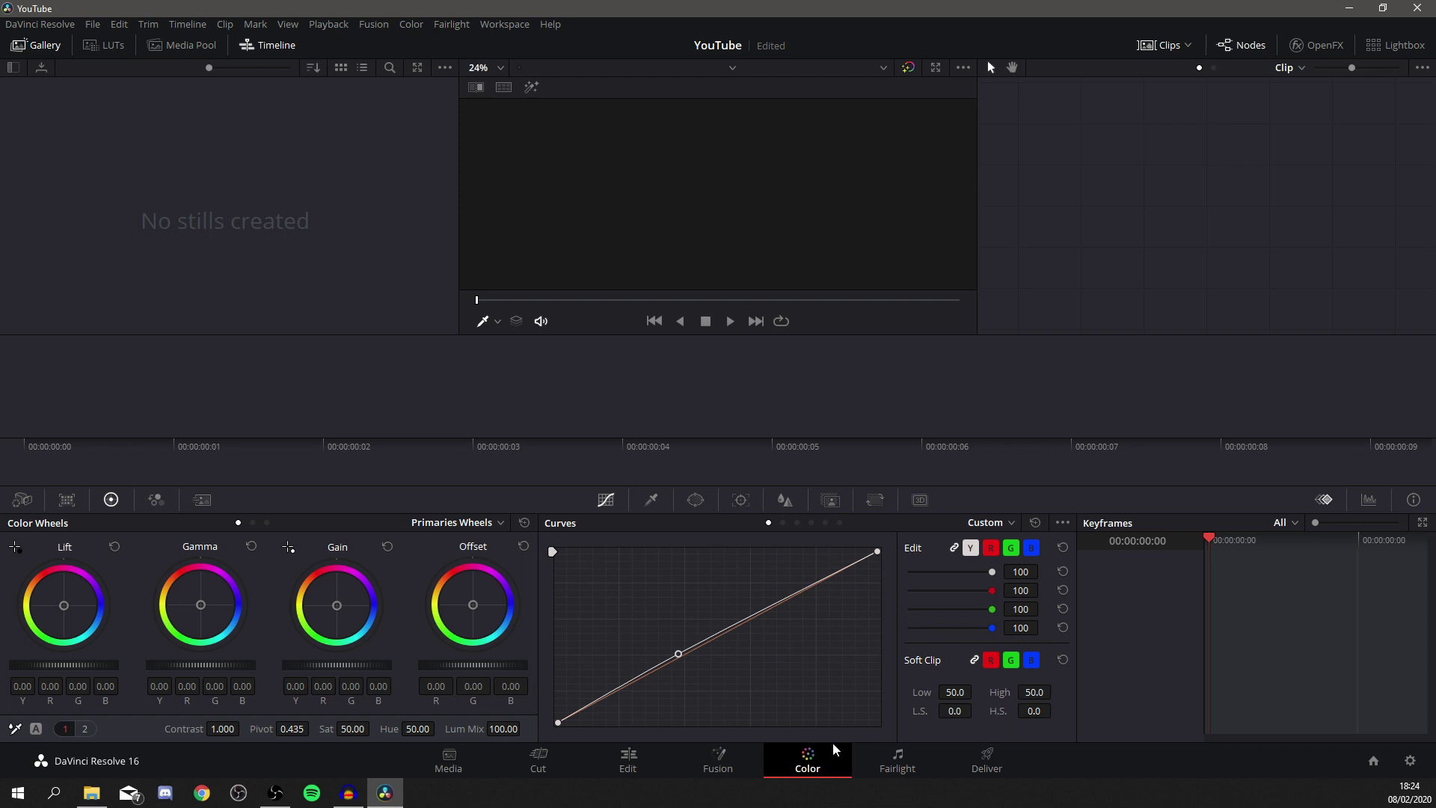
{"action": "left_click", "coordinate": [898, 764]}
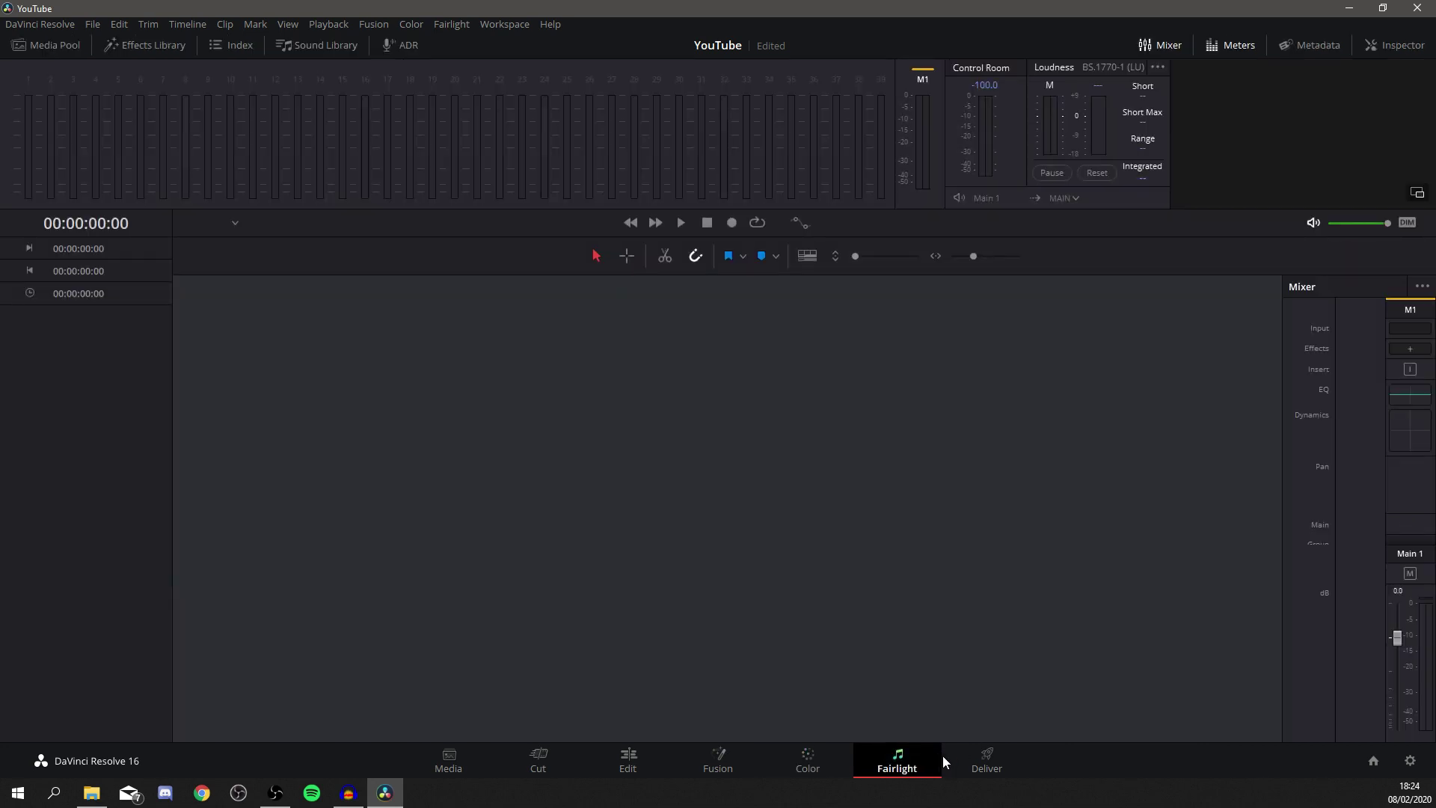
{"action": "left_click", "coordinate": [985, 759]}
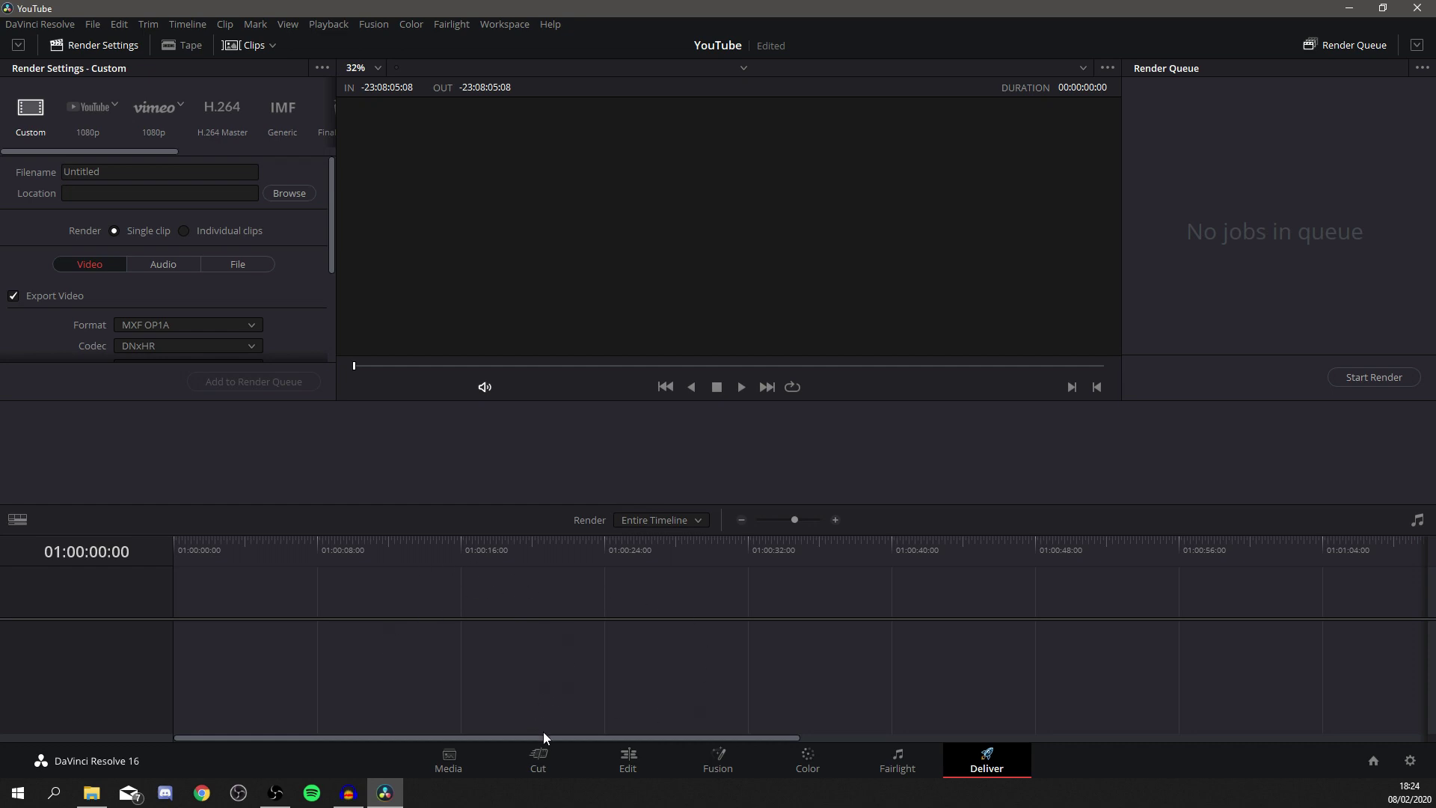
Step: Add the video clip from File Explorer to the Cut page timeline, changing the timeline frame rate and video format to match
{"action": "left_click", "coordinate": [538, 756]}
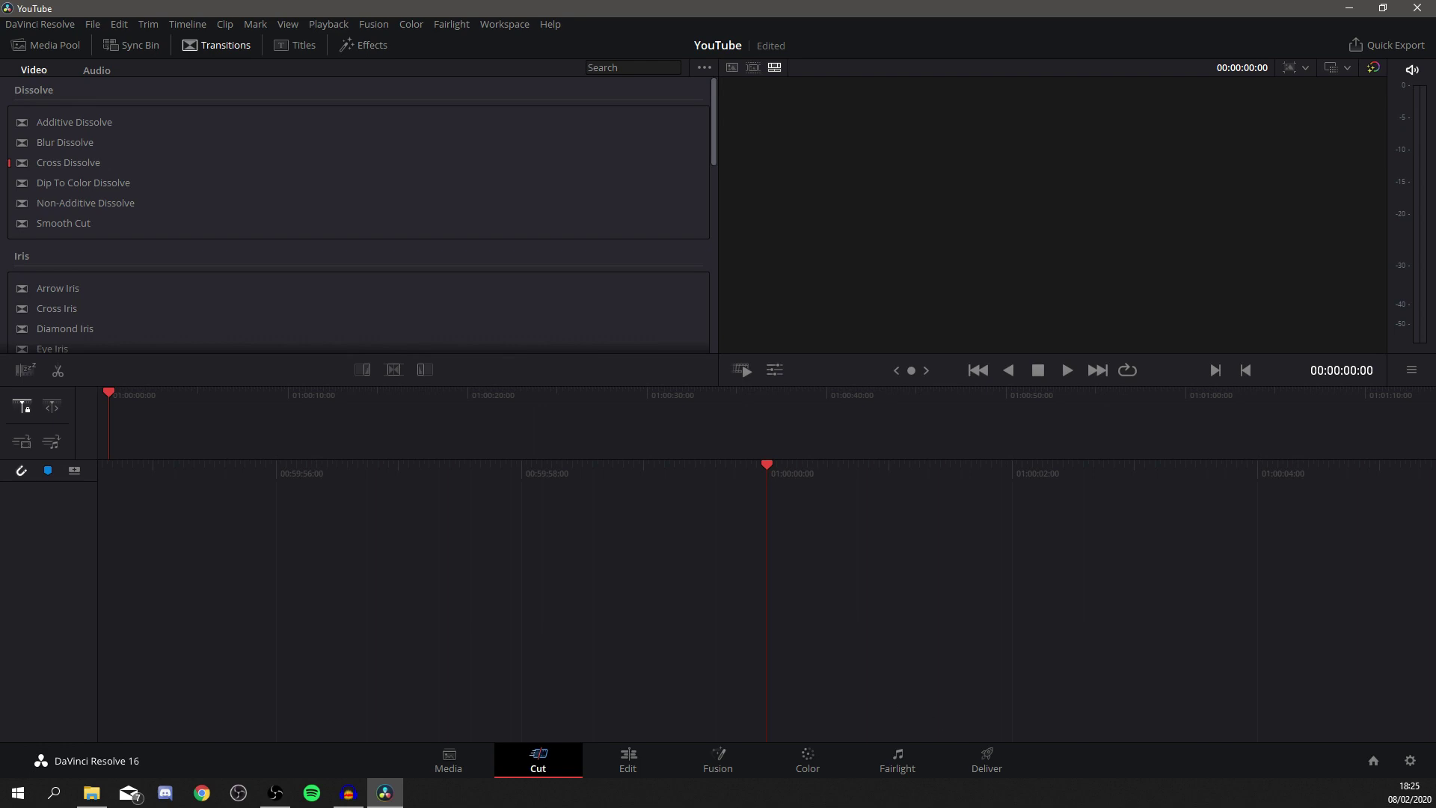
{"action": "key", "text": "alt+Tab"}
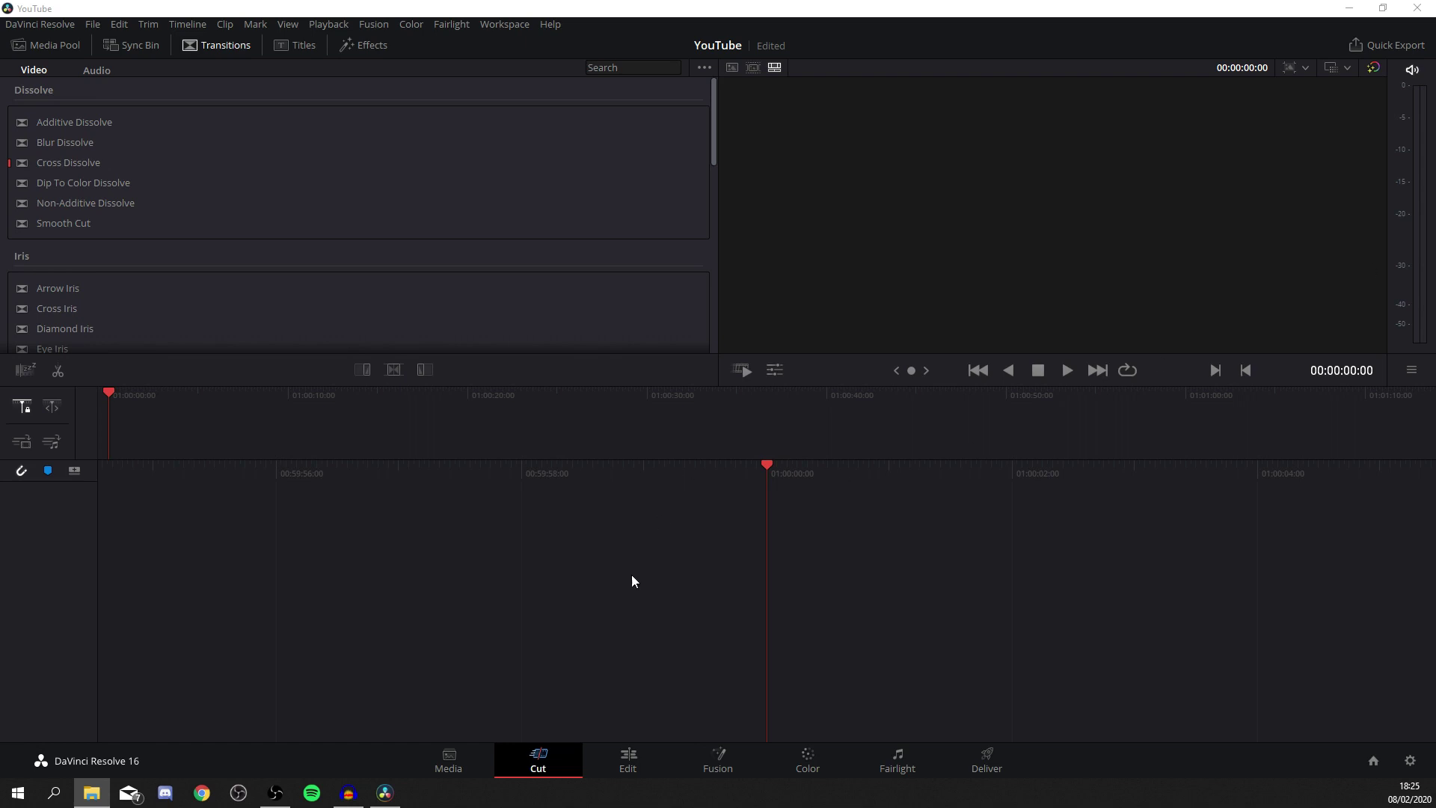
{"action": "left_click", "coordinate": [427, 761]}
{"action": "left_click", "coordinate": [555, 761]}
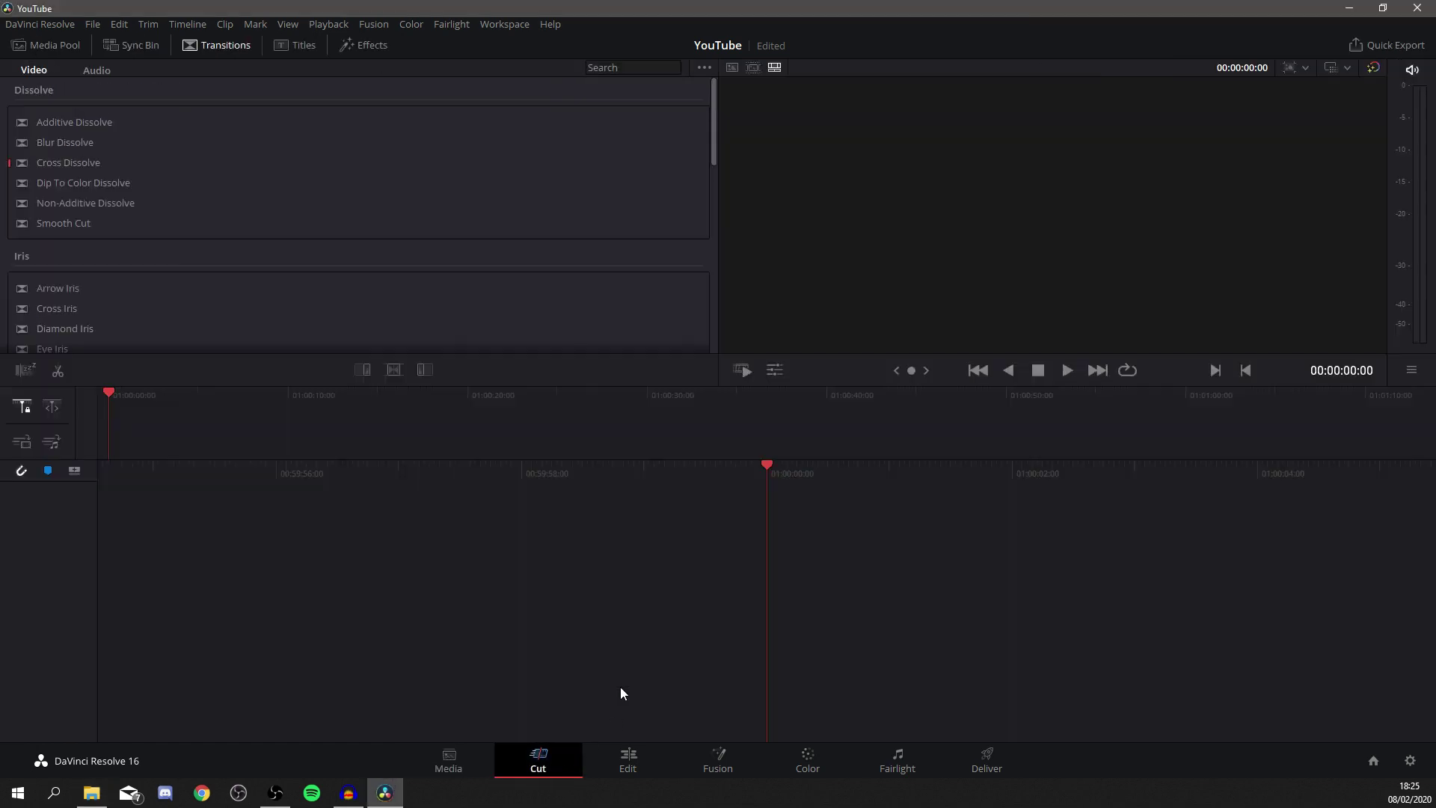
{"action": "key", "text": "super+e"}
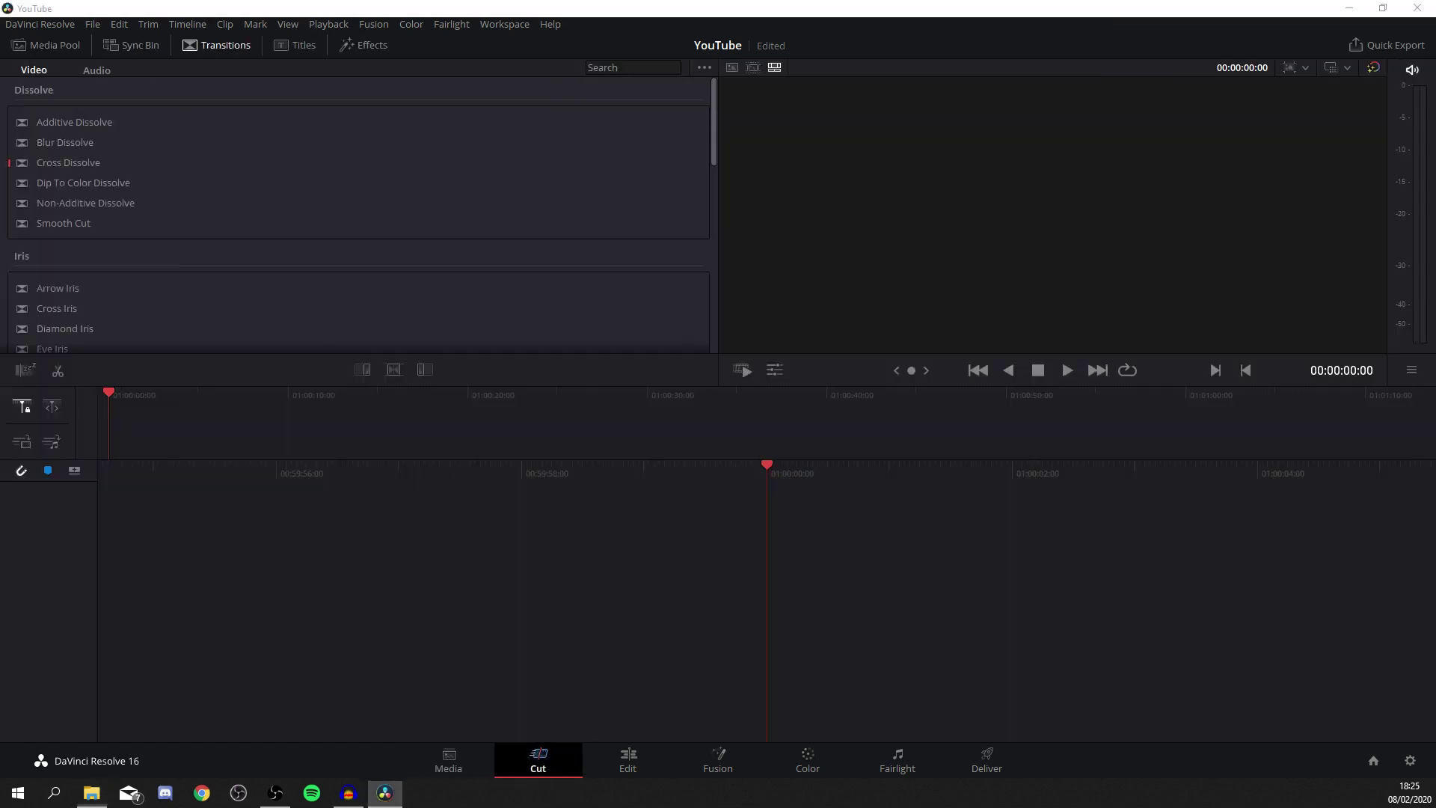
{"action": "left_click_drag", "start_coordinate": [1122, 355], "coordinate": [868, 648]}
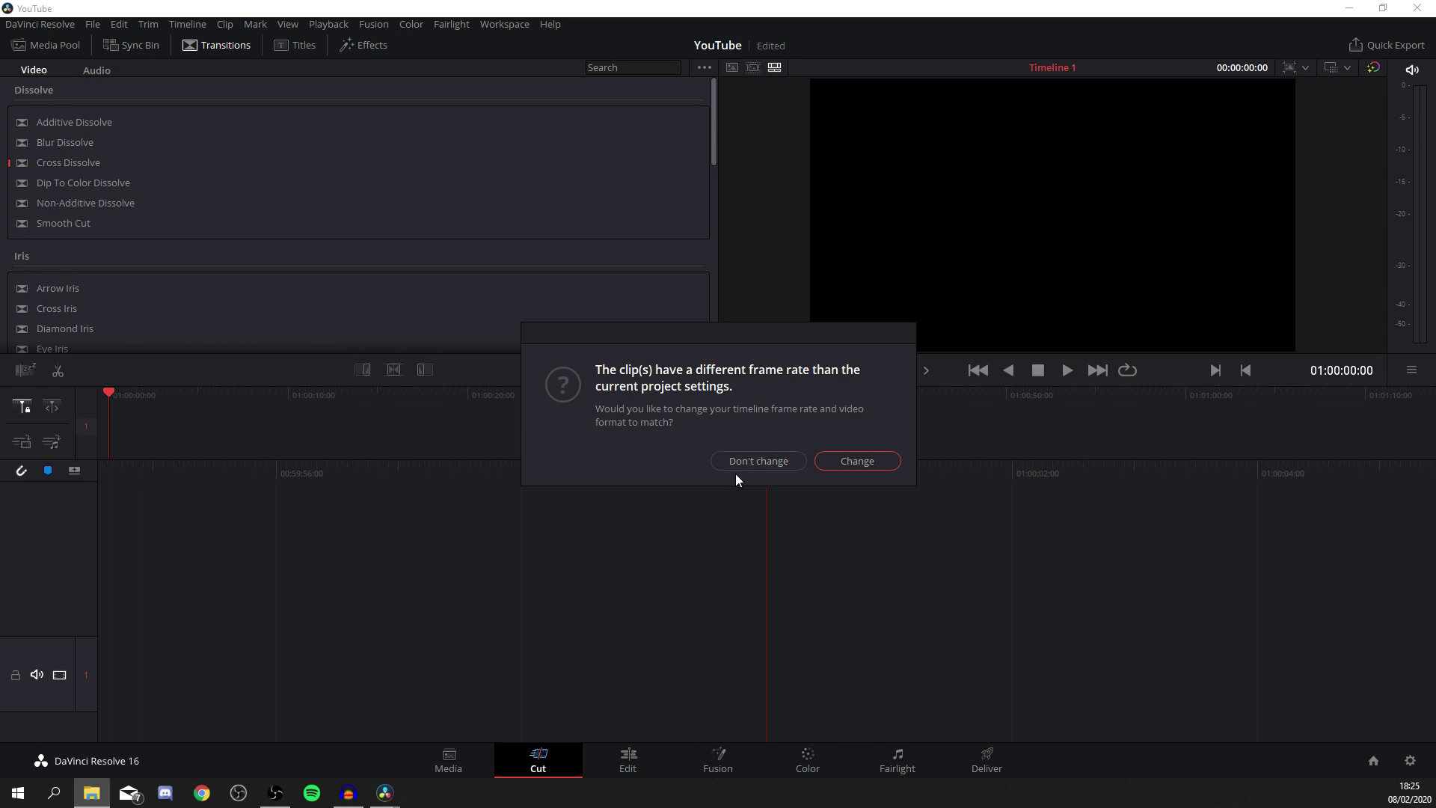
{"action": "left_click", "coordinate": [861, 468]}
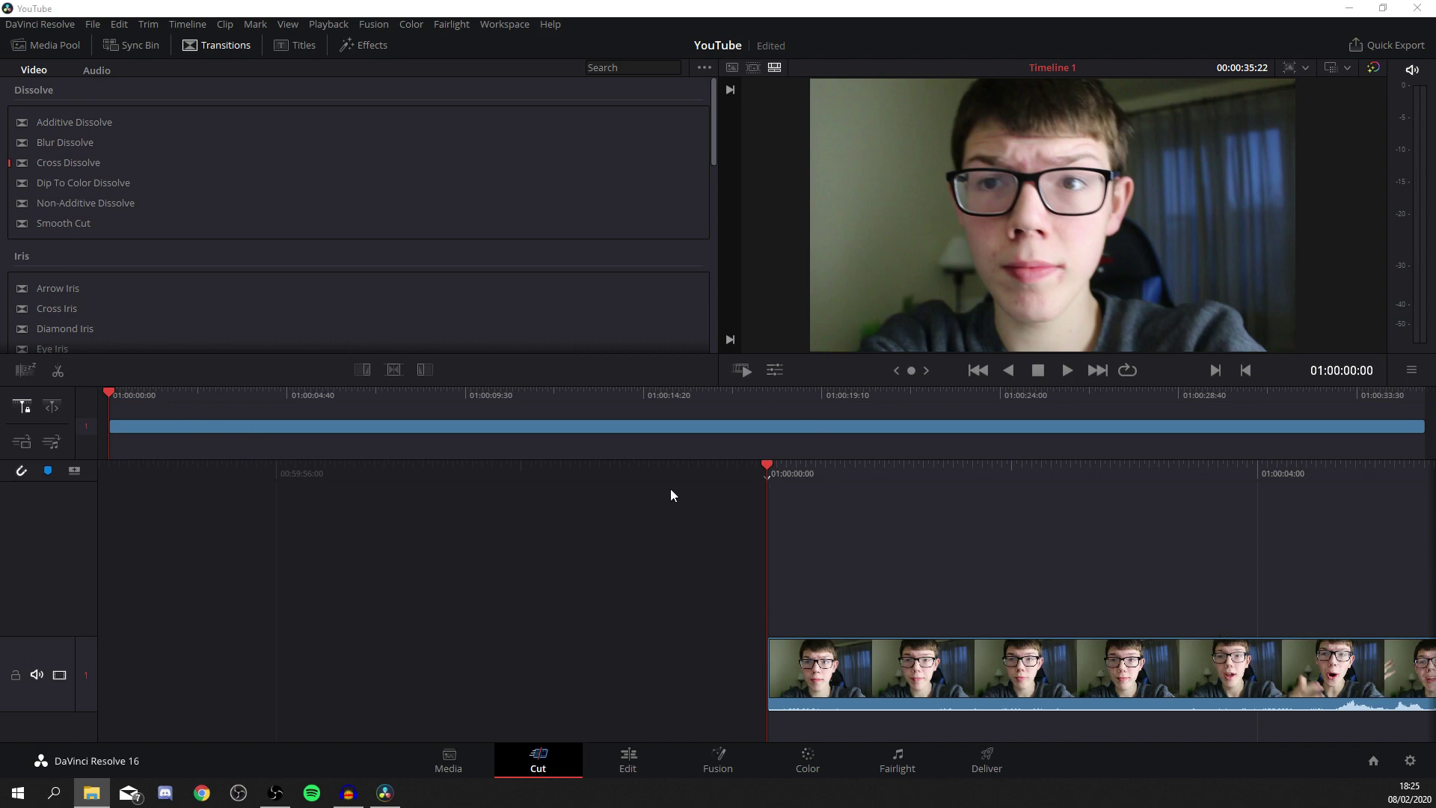
Step: Scrub through the opening seconds of the clip in both timelines, bringing the playhead to 01:00:04:00
{"action": "left_click_drag", "start_coordinate": [104, 394], "coordinate": [132, 432]}
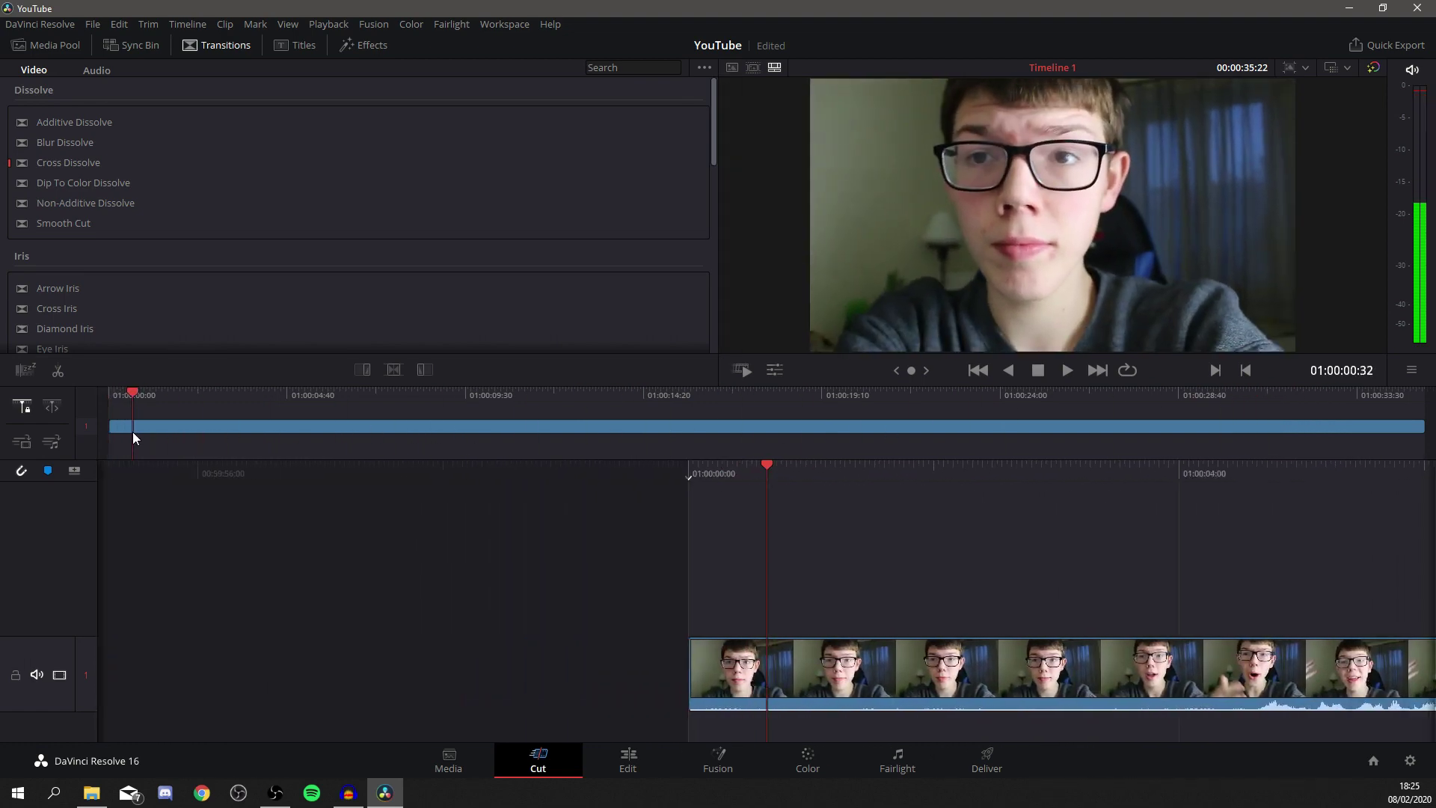
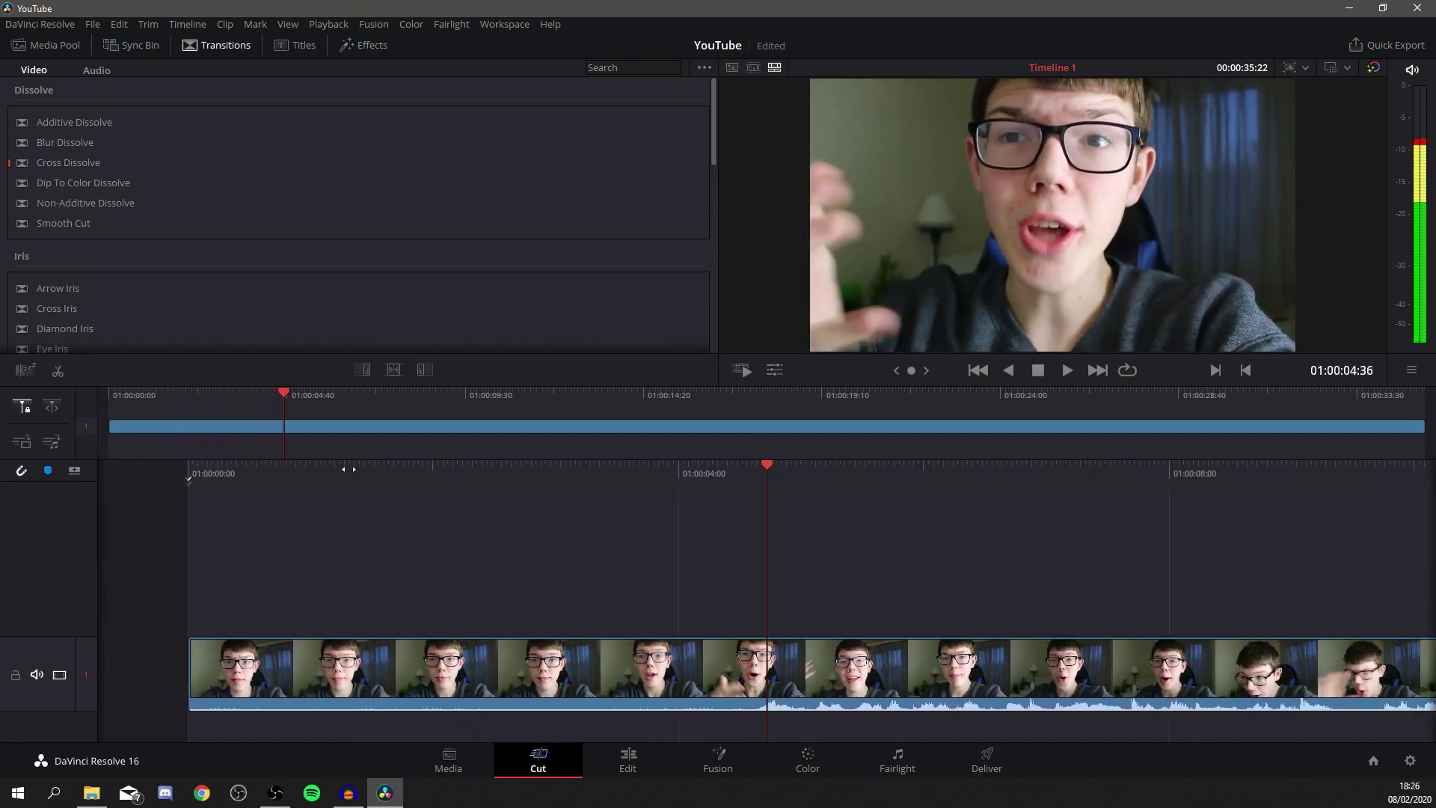
{"action": "key", "text": "Left"}
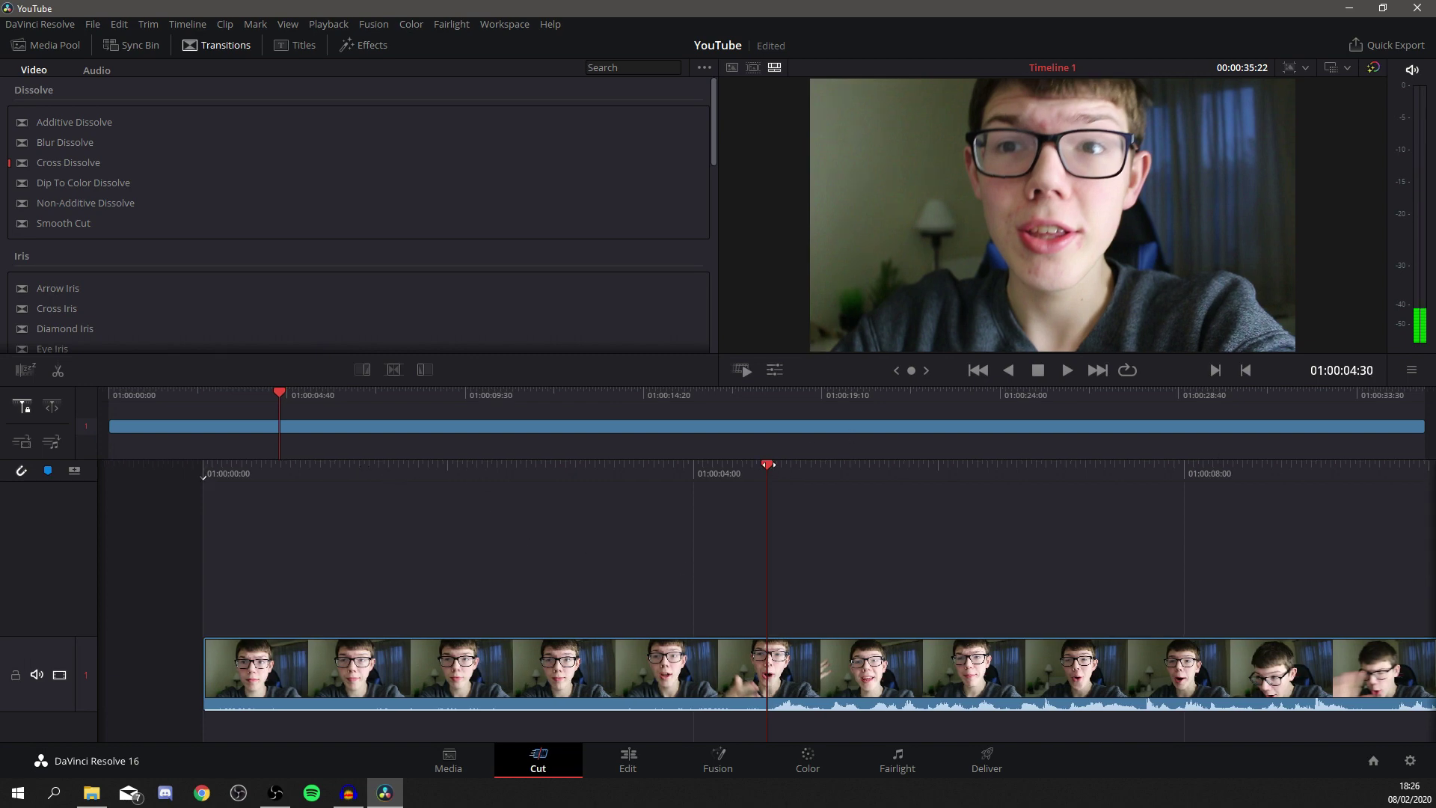
{"action": "left_click_drag", "start_coordinate": [773, 465], "coordinate": [843, 488]}
{"action": "key", "text": "Right"}
{"action": "key", "text": "Right"}
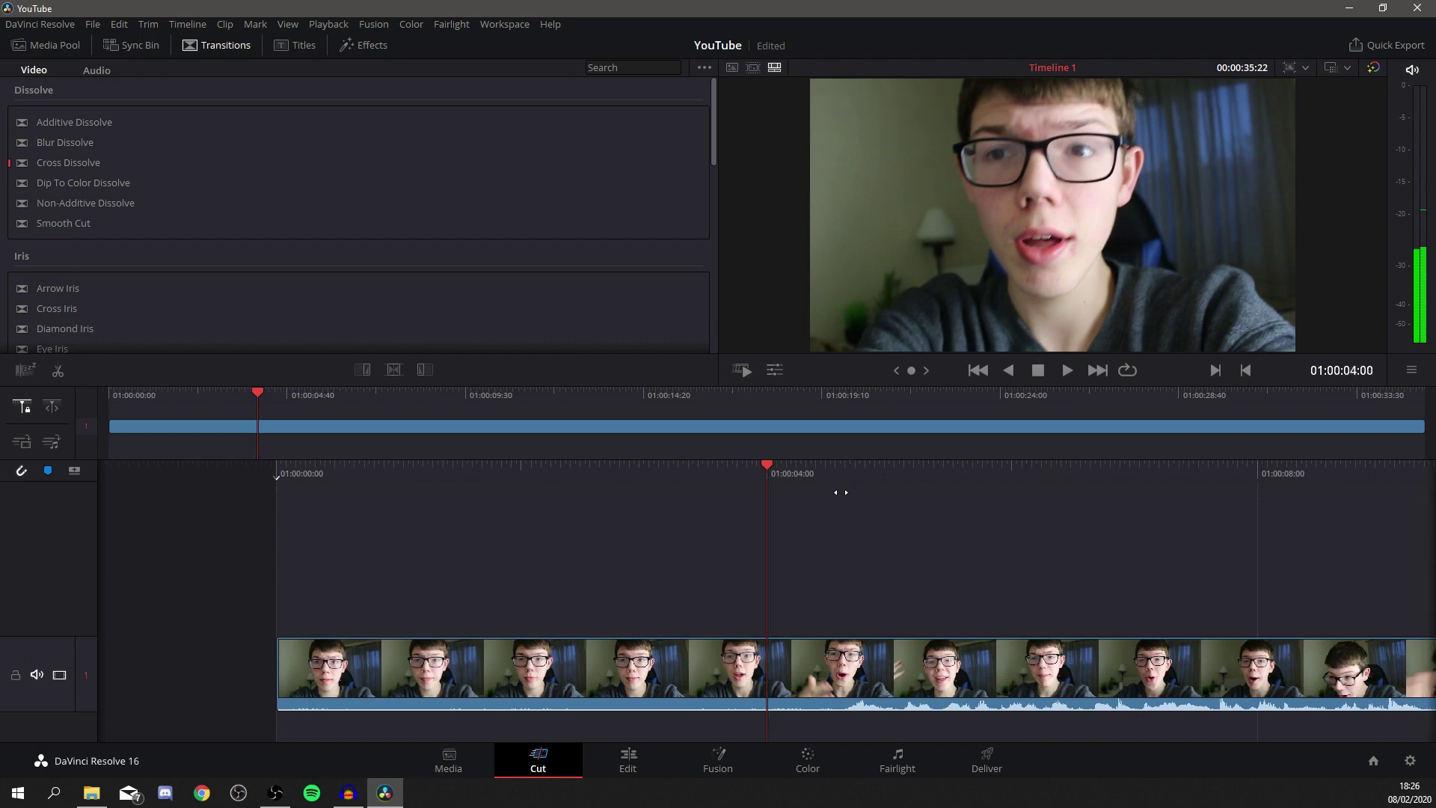
Step: Split the clip at 01:00:04:30 and delete the part before the split
{"action": "left_click_drag", "start_coordinate": [839, 492], "coordinate": [768, 493]}
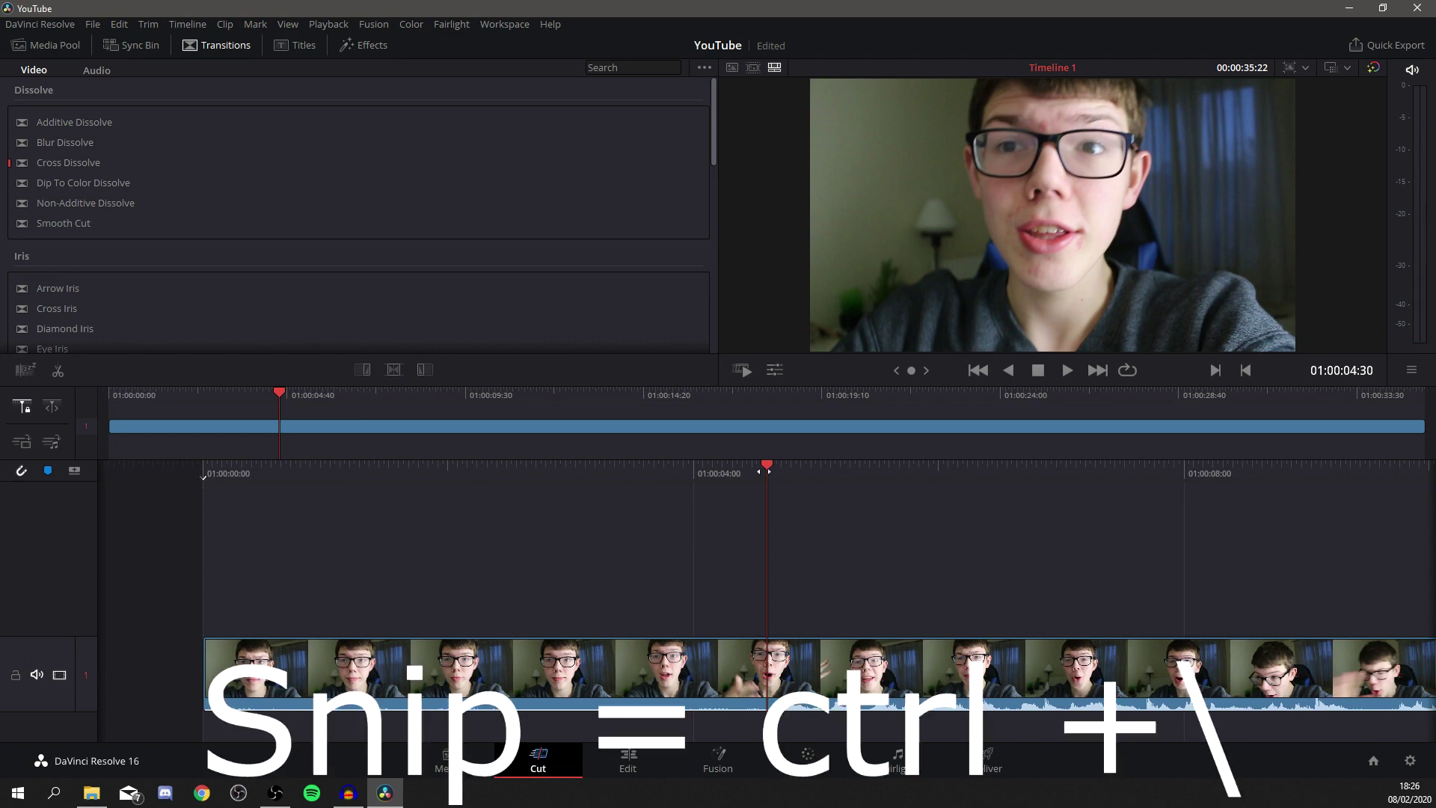
{"action": "key", "text": "ctrl+backslash"}
{"action": "left_click", "coordinate": [709, 682]}
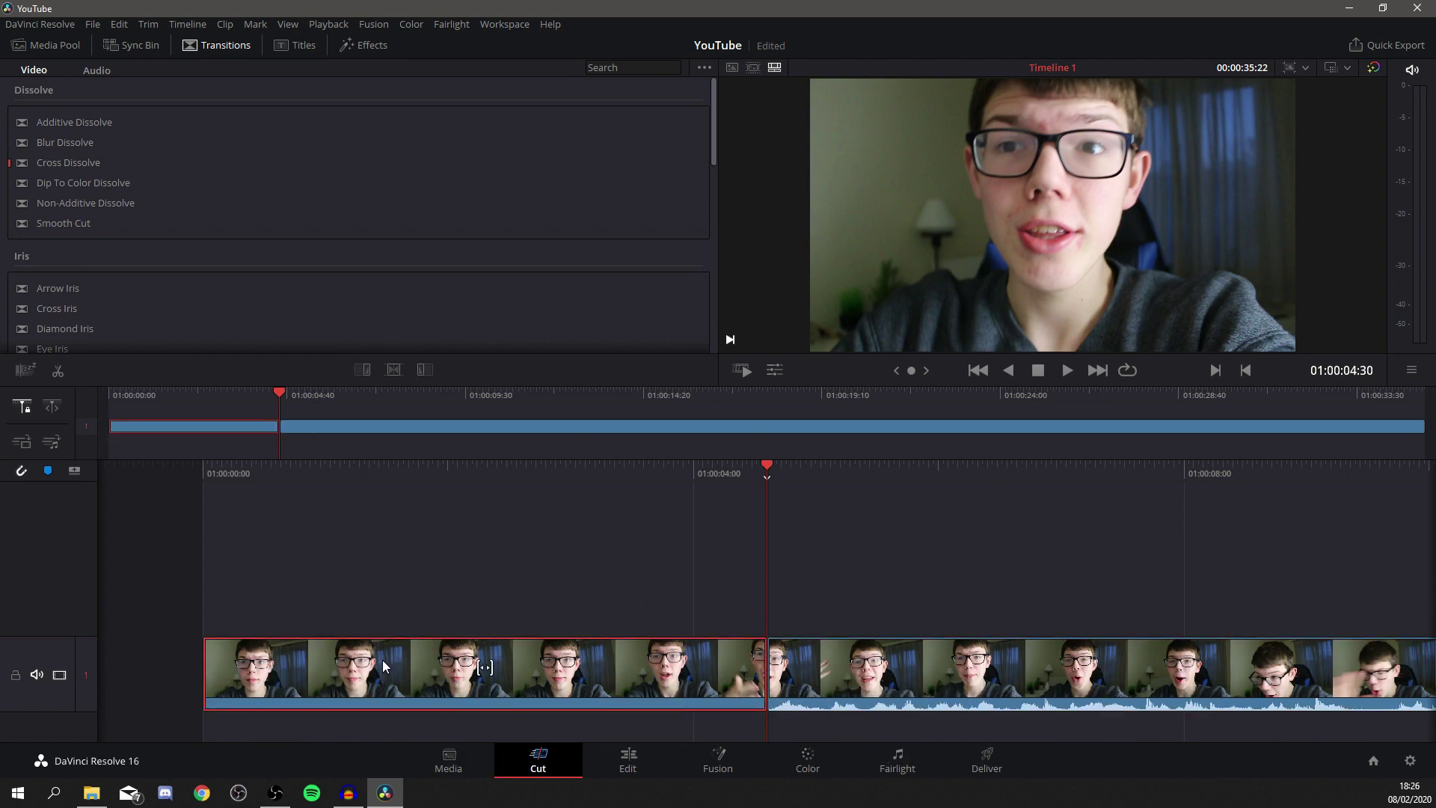
{"action": "key", "text": "Delete"}
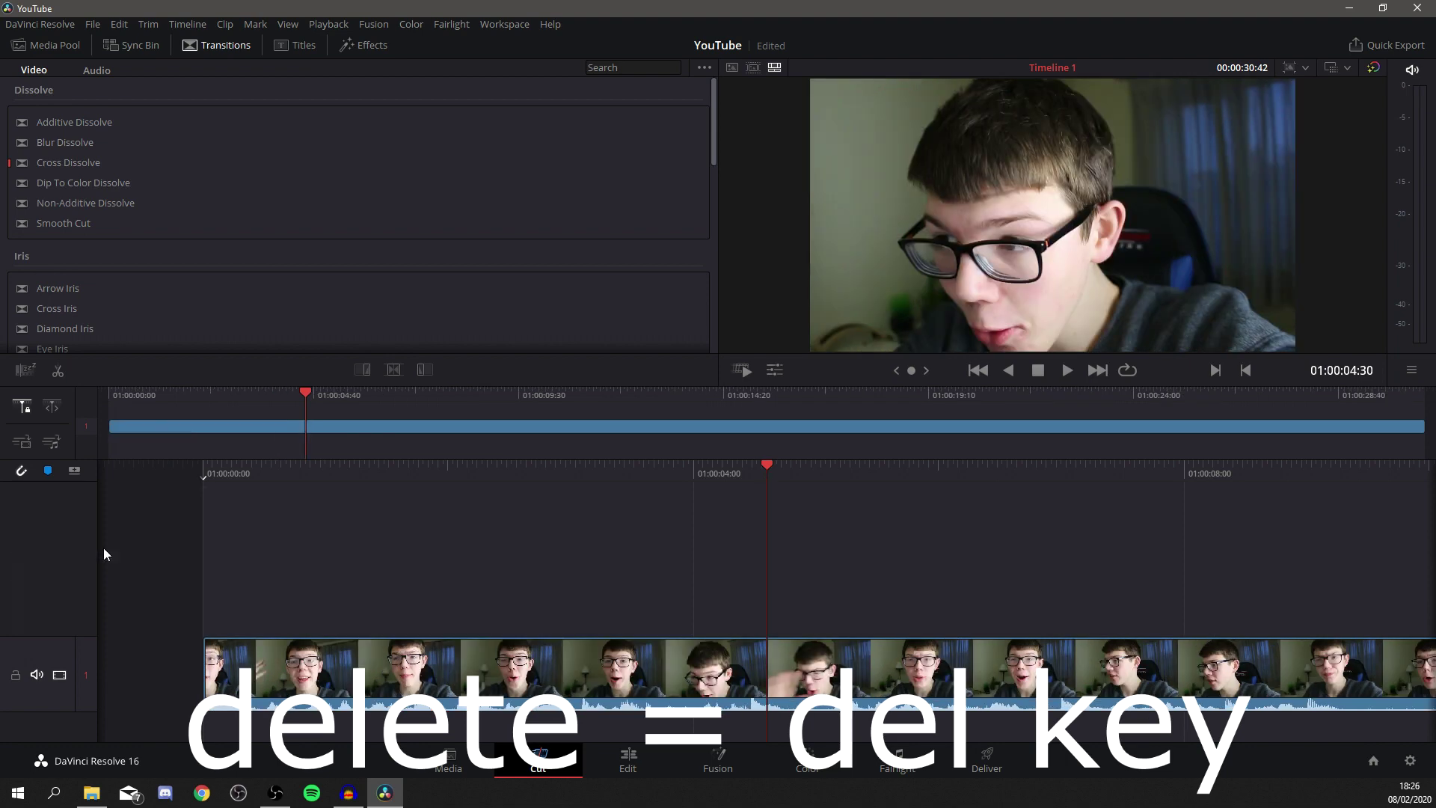
Step: Split the clip near its end at 01:00:28:47 and delete the part after the split
{"action": "key", "text": "space"}
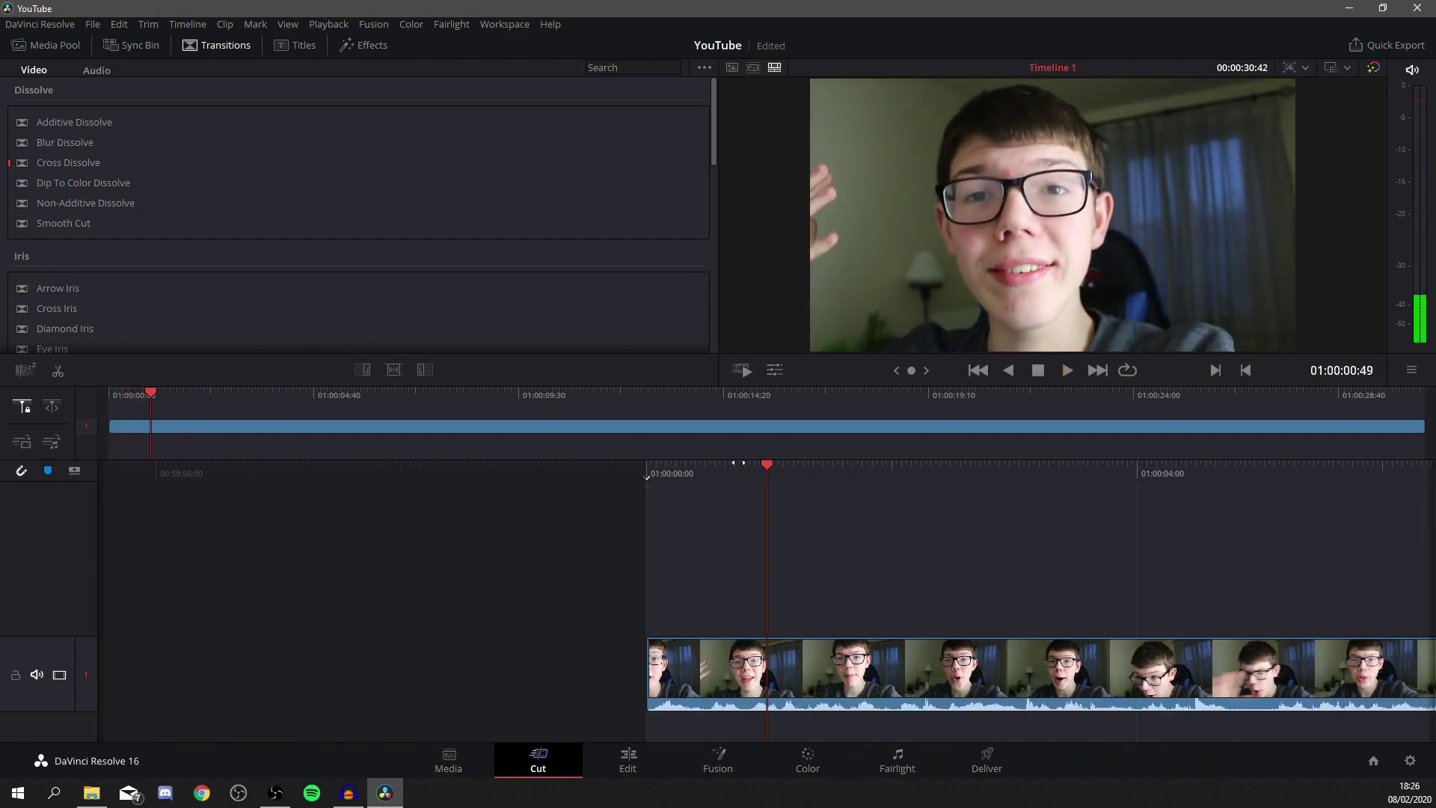
{"action": "left_click_drag", "start_coordinate": [149, 390], "coordinate": [1353, 370]}
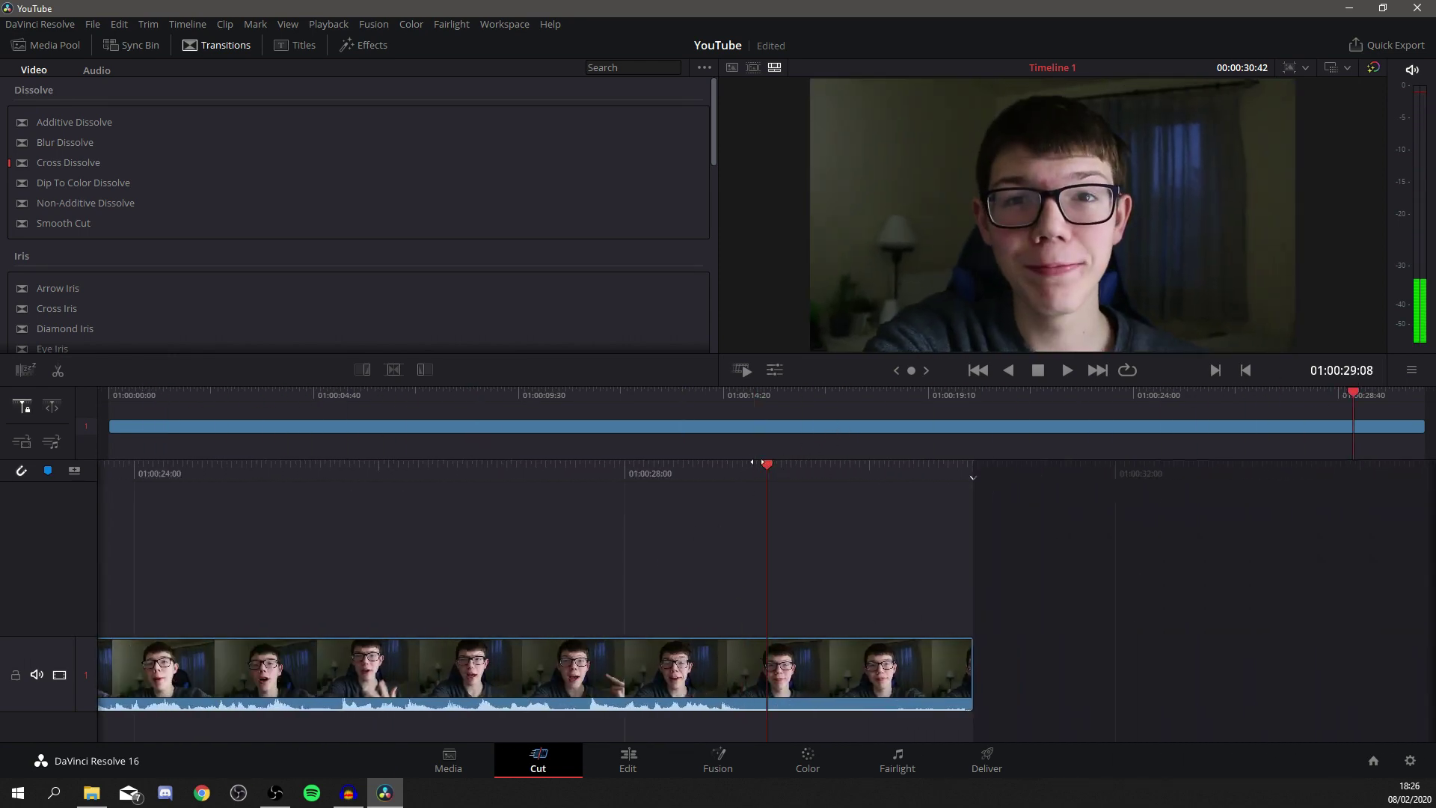
{"action": "key", "text": "slash"}
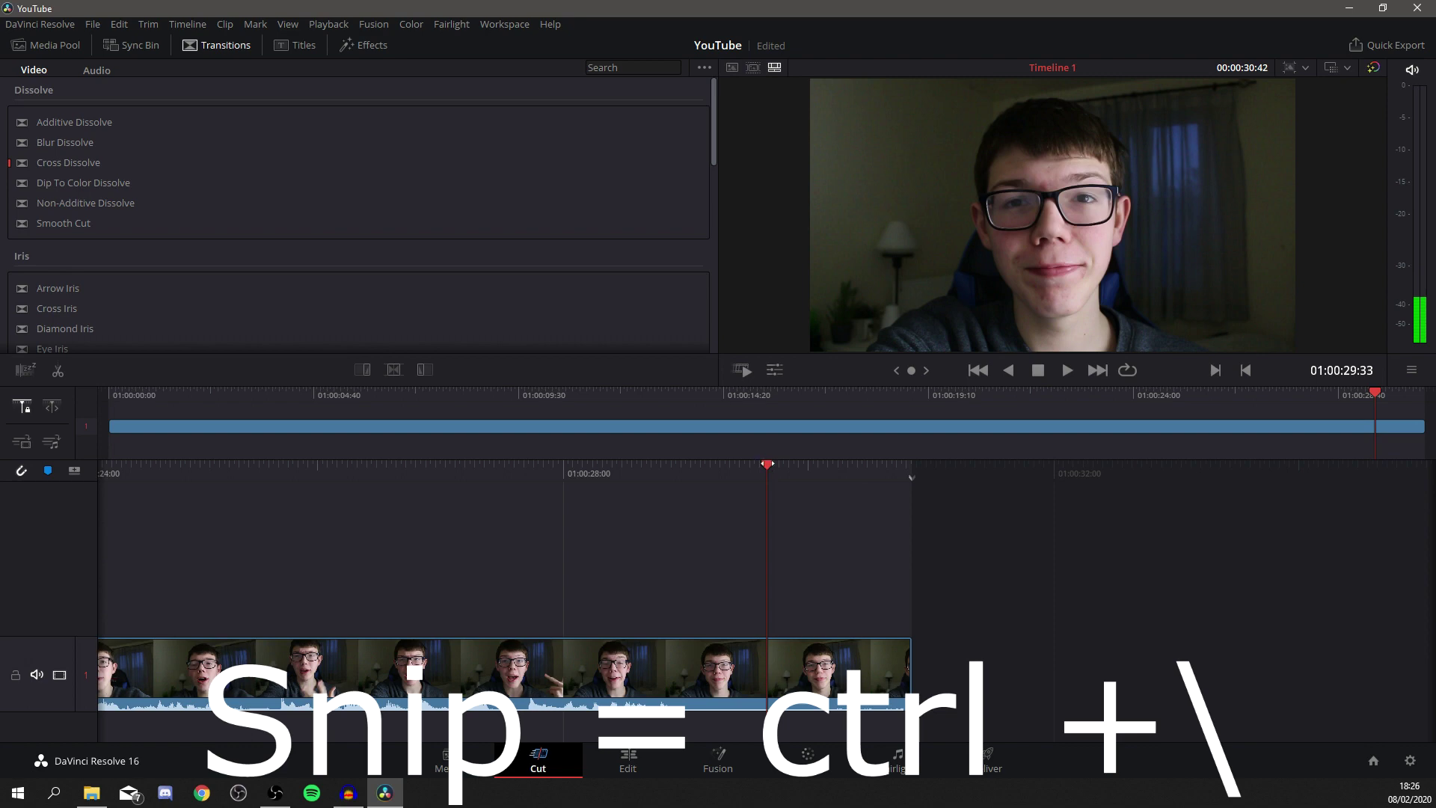
{"action": "key", "text": "slash"}
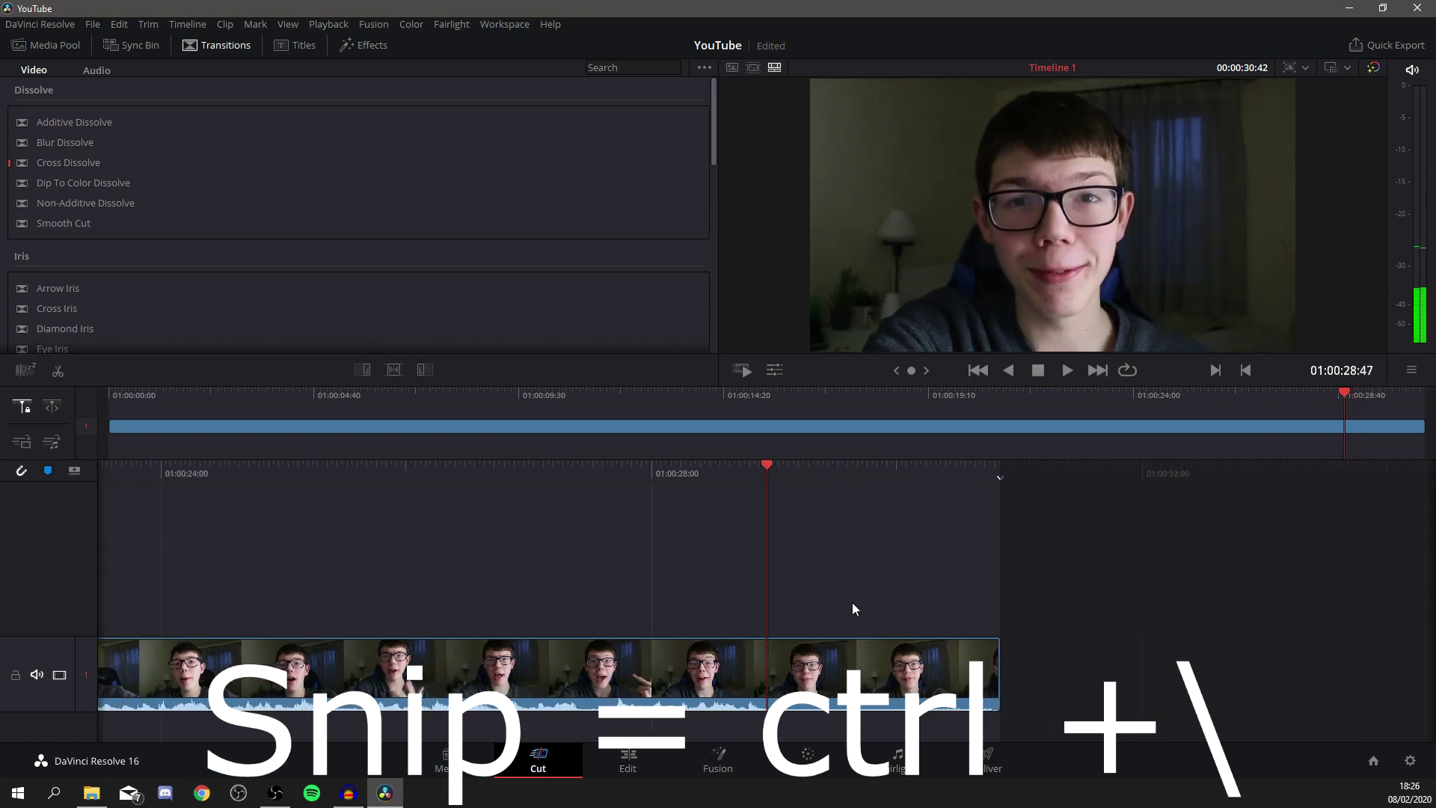
{"action": "key", "text": "ctrl+backslash"}
{"action": "key", "text": "space"}
{"action": "left_click", "coordinate": [816, 688]}
{"action": "key", "text": "Delete"}
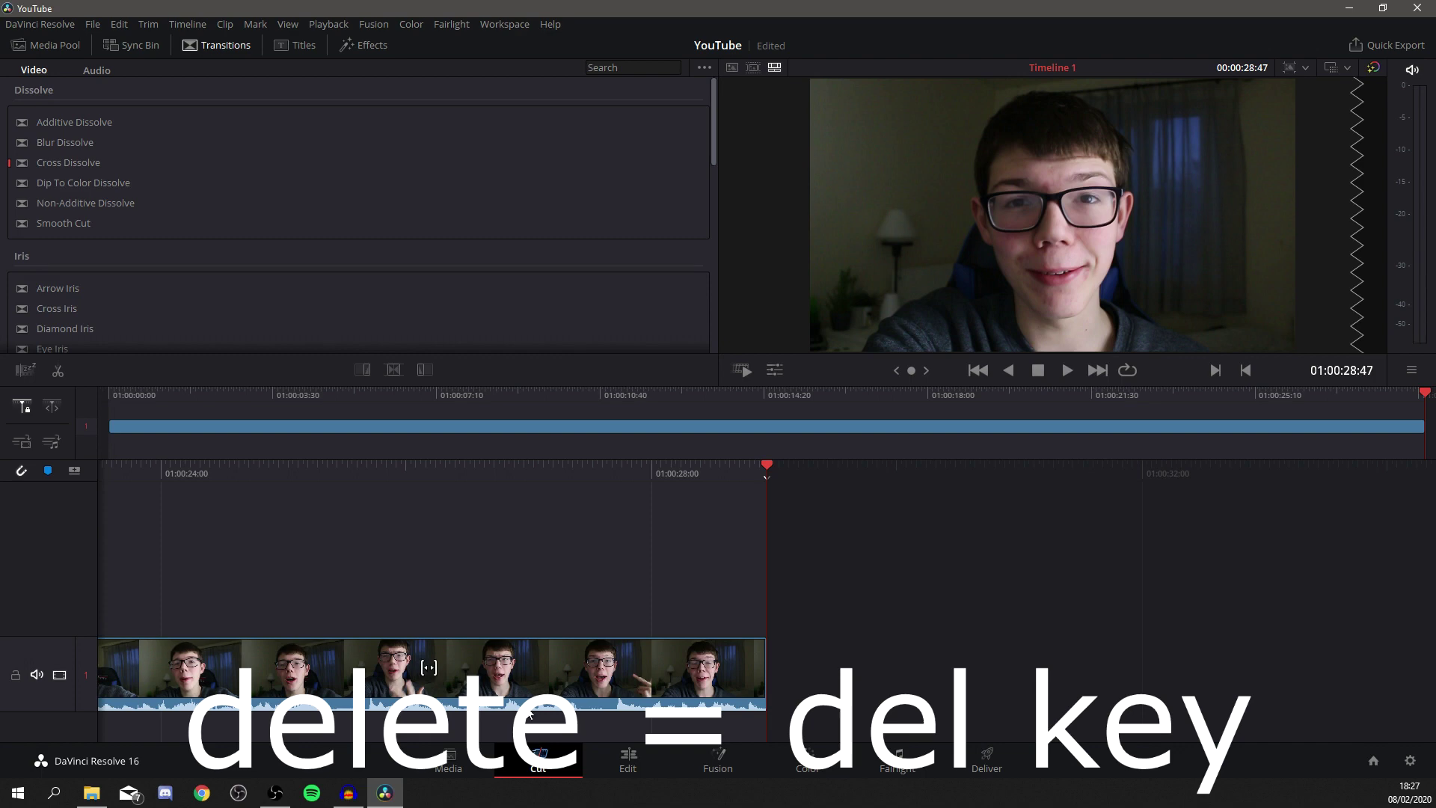
Step: Review the trimmed clip and cut out the section between 01:00:12:06 and 01:00:15:40, closing the gap
{"action": "left_click_drag", "start_coordinate": [759, 471], "coordinate": [1144, 455]}
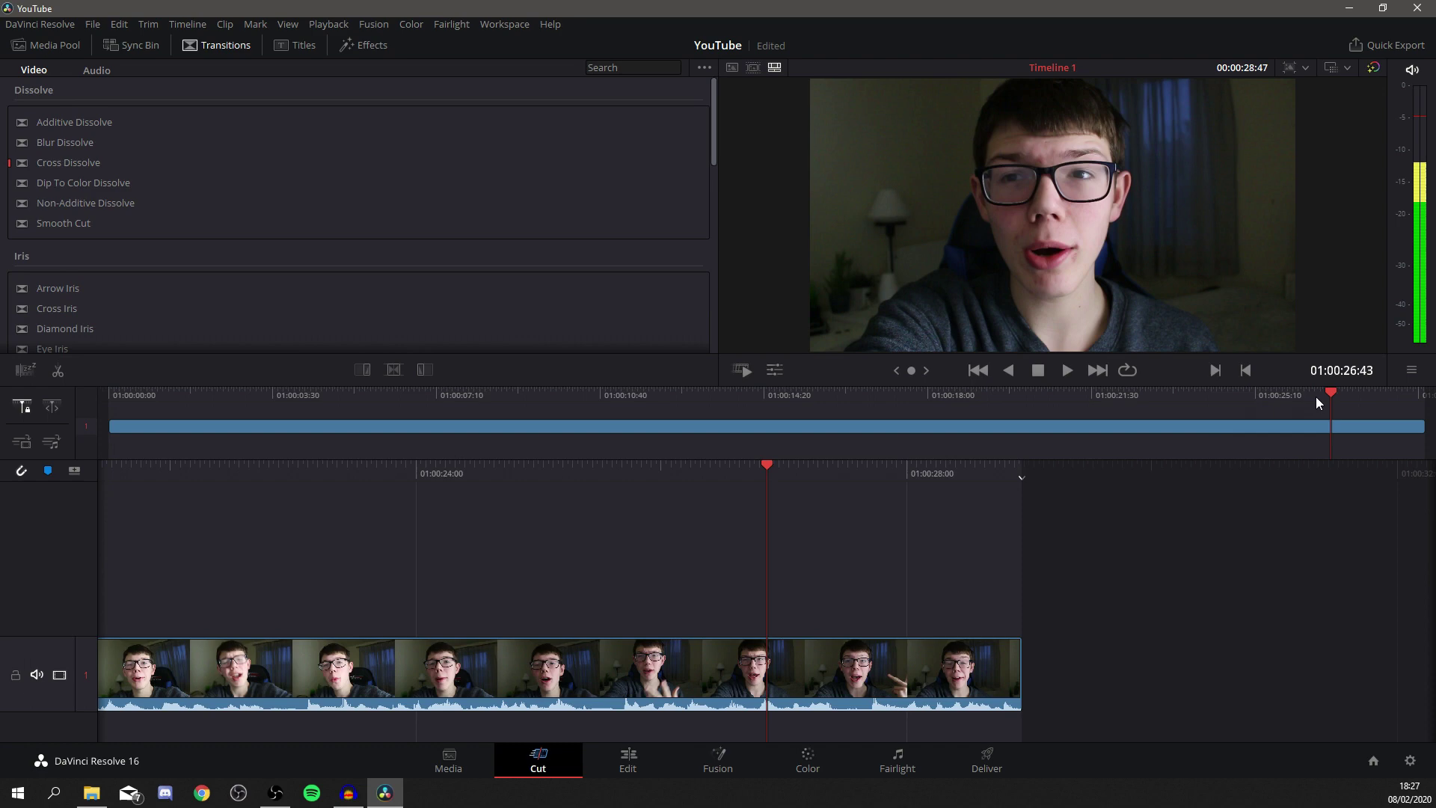
{"action": "left_click_drag", "start_coordinate": [1331, 392], "coordinate": [2, 455]}
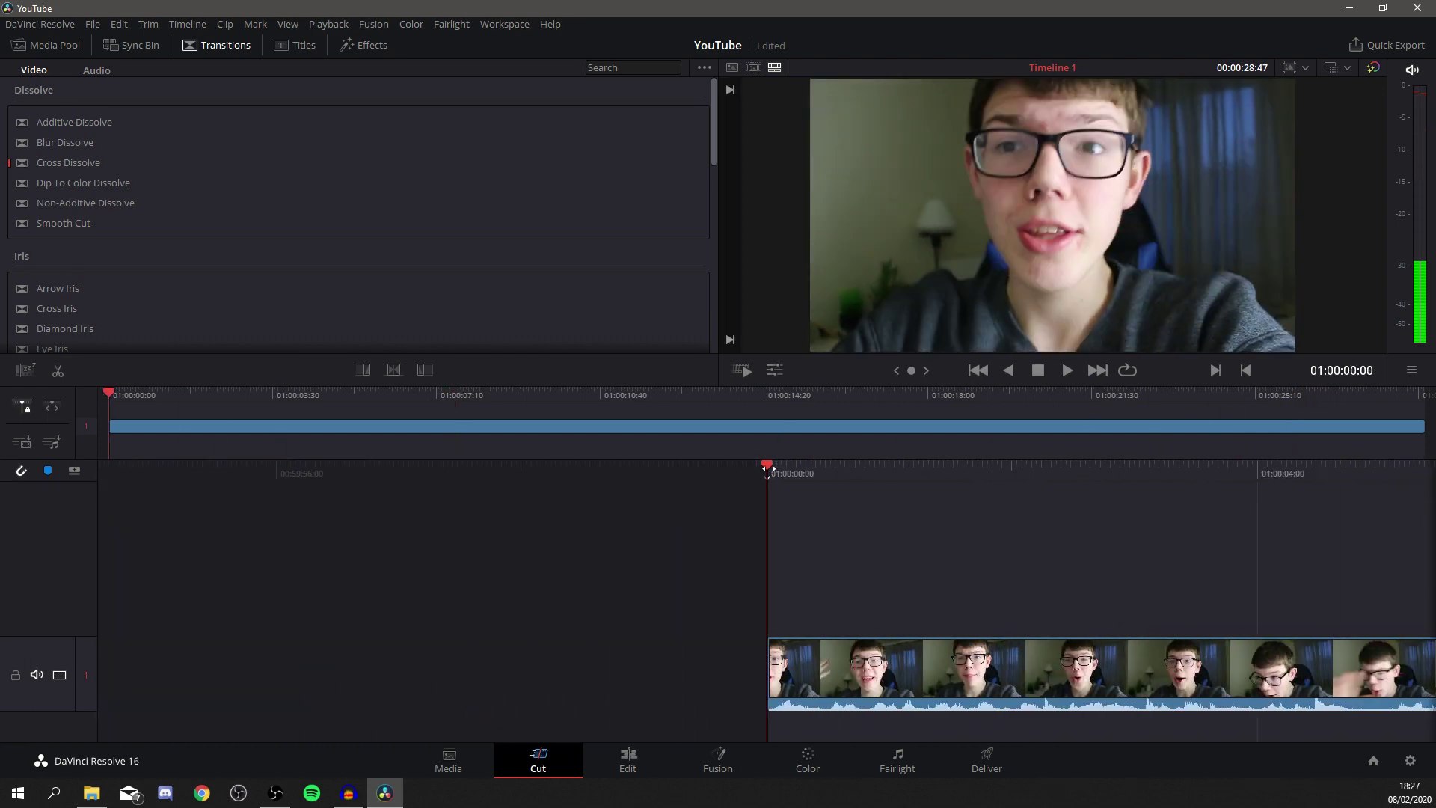
{"action": "key", "text": "space"}
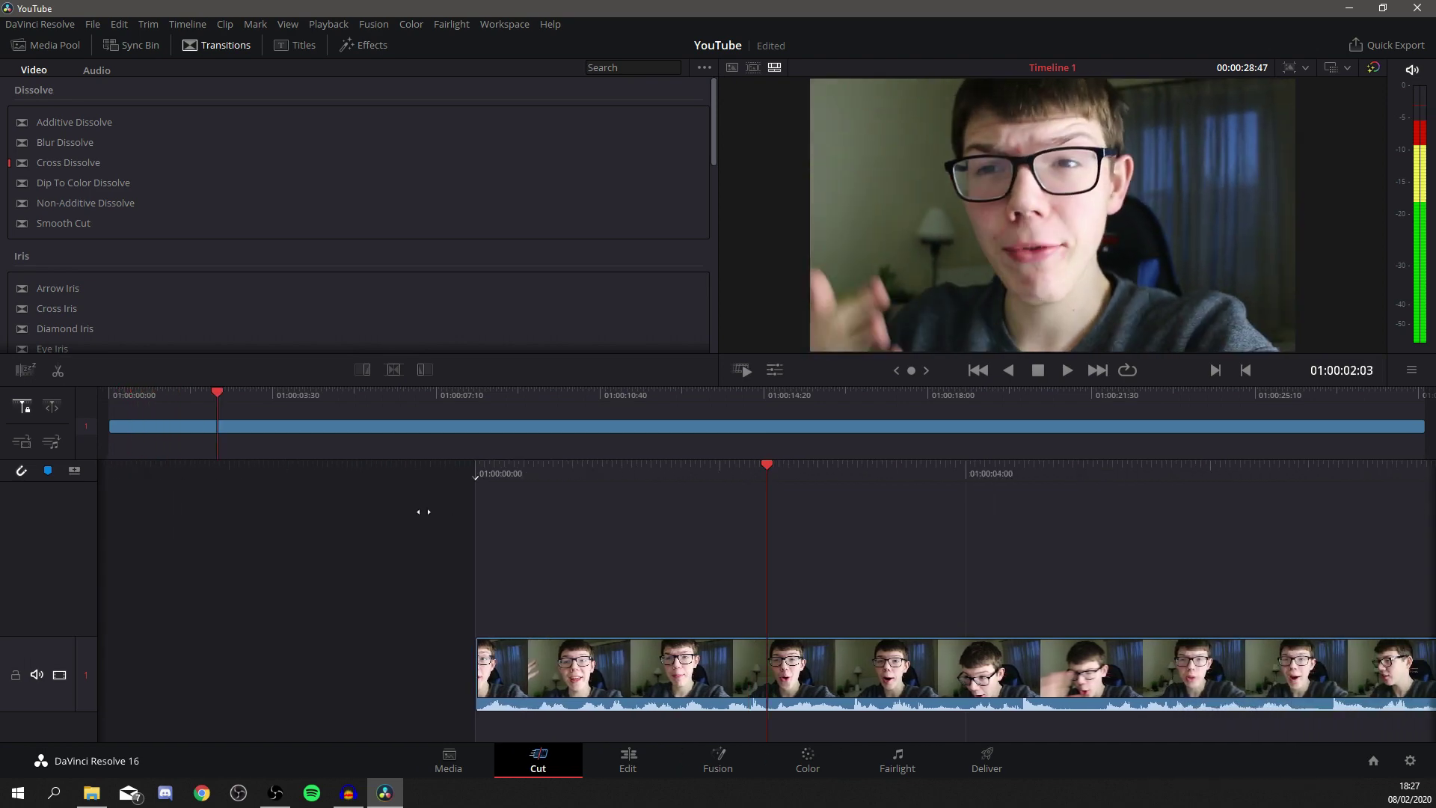
{"action": "key", "text": "space"}
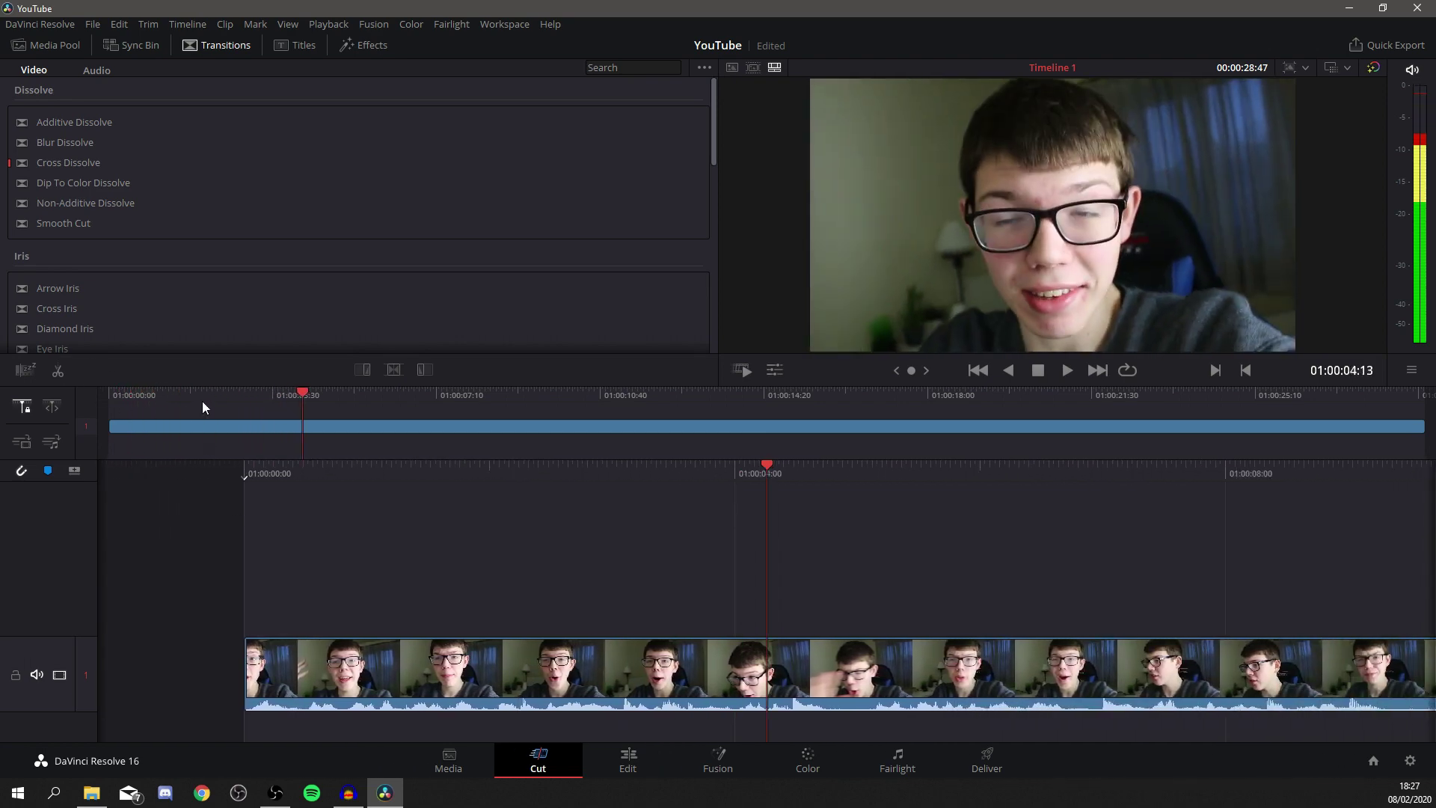
{"action": "left_click", "coordinate": [311, 392]}
{"action": "left_click_drag", "start_coordinate": [313, 393], "coordinate": [480, 399]}
{"action": "key", "text": "space"}
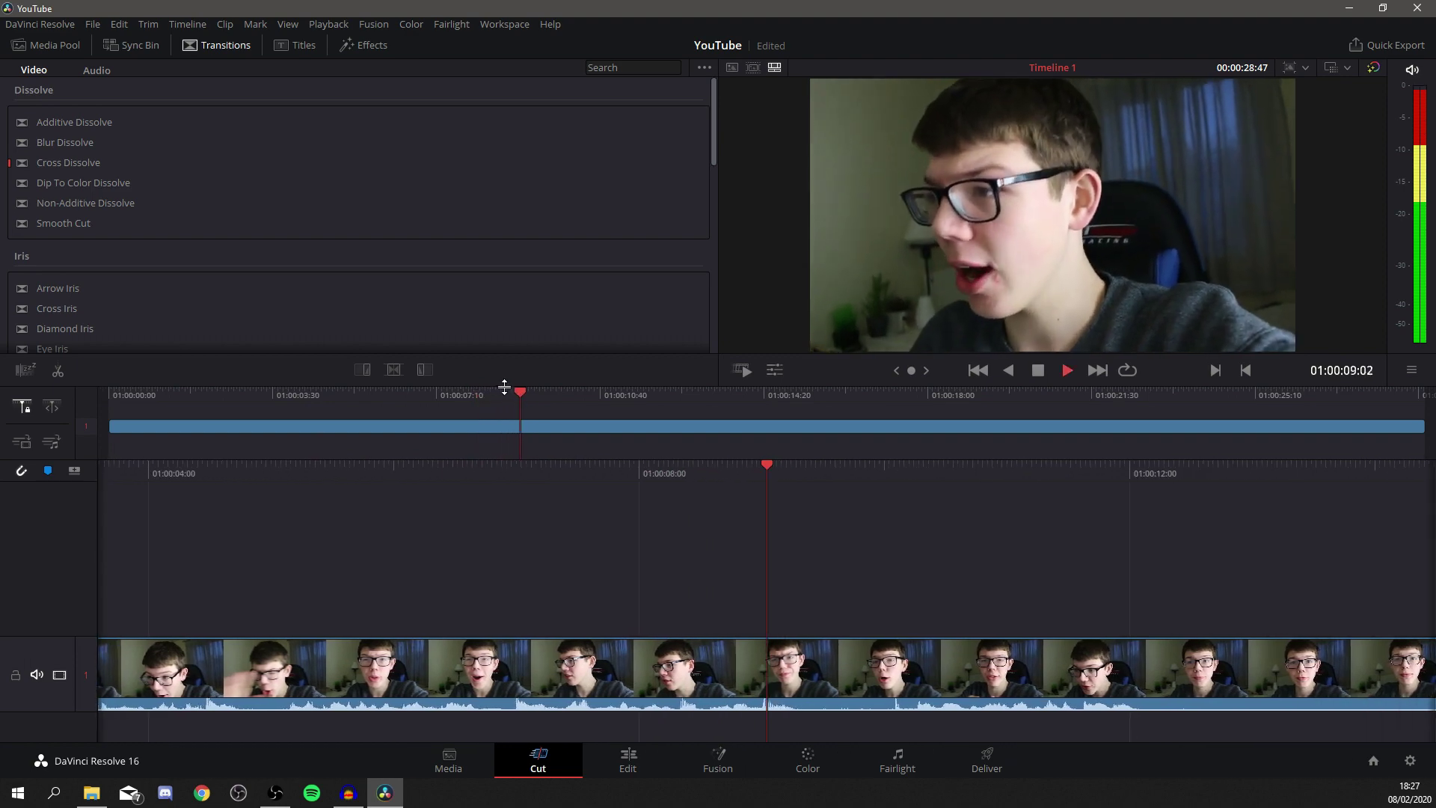
{"action": "left_click_drag", "start_coordinate": [695, 392], "coordinate": [661, 447]}
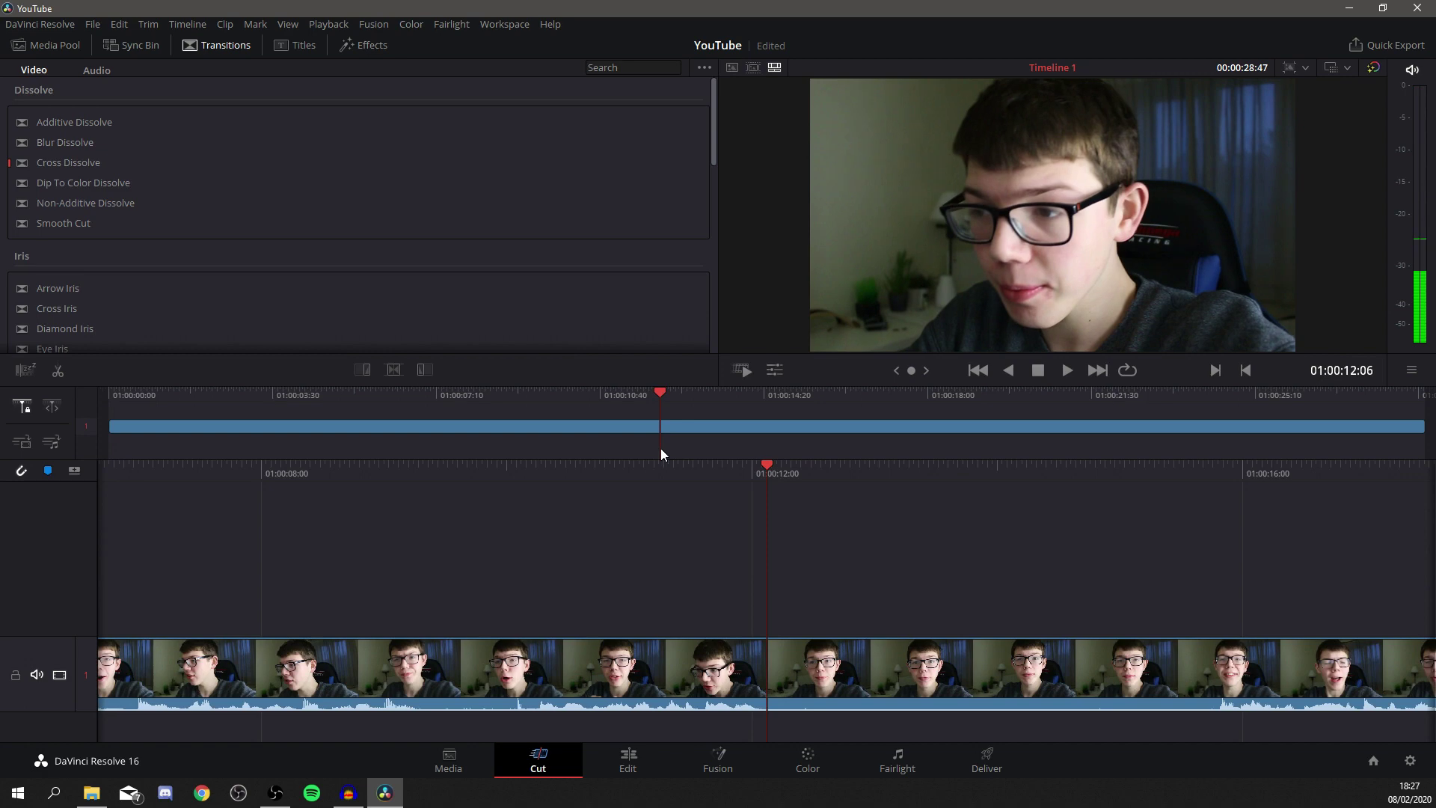
{"action": "key", "text": "ctrl+b"}
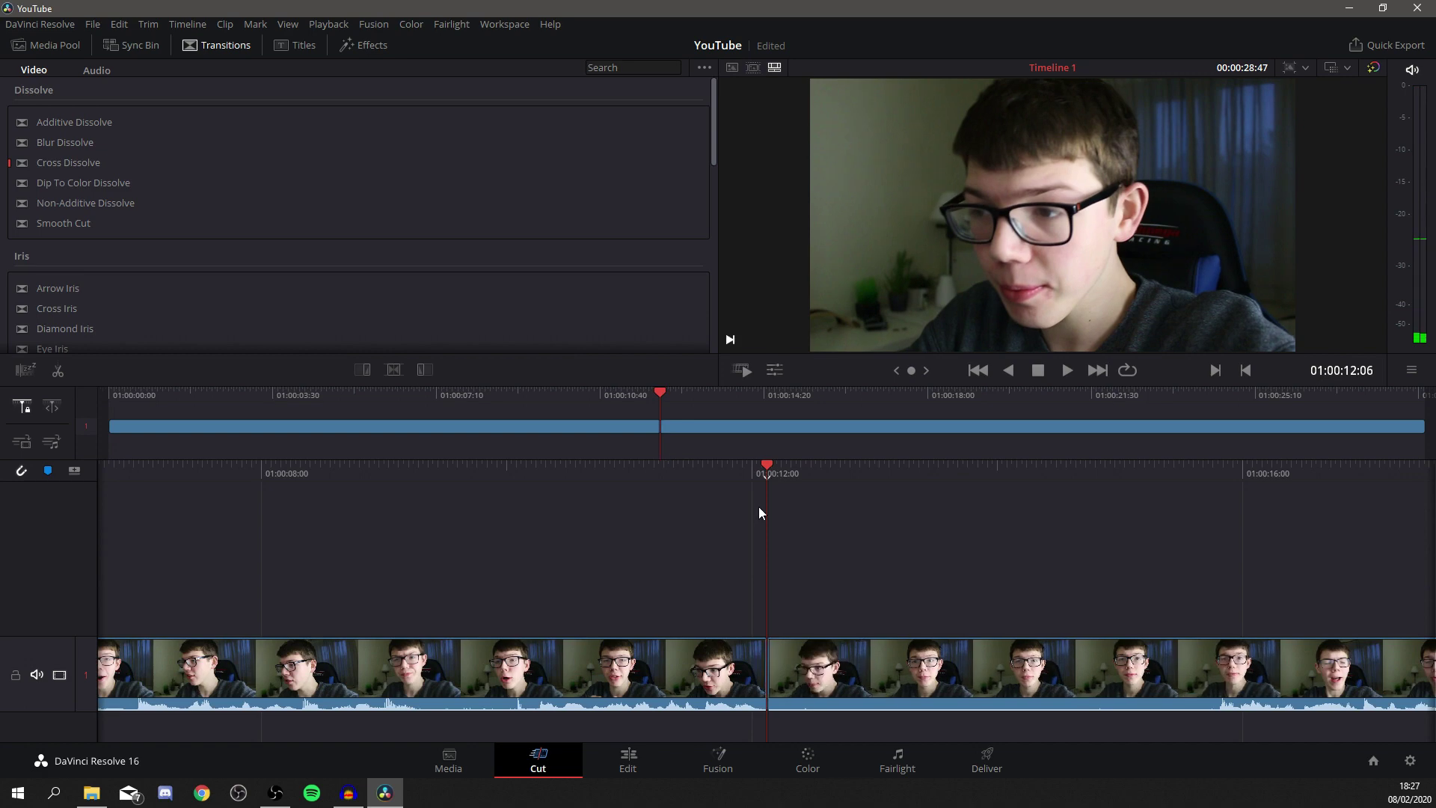
{"action": "left_click_drag", "start_coordinate": [747, 469], "coordinate": [310, 478]}
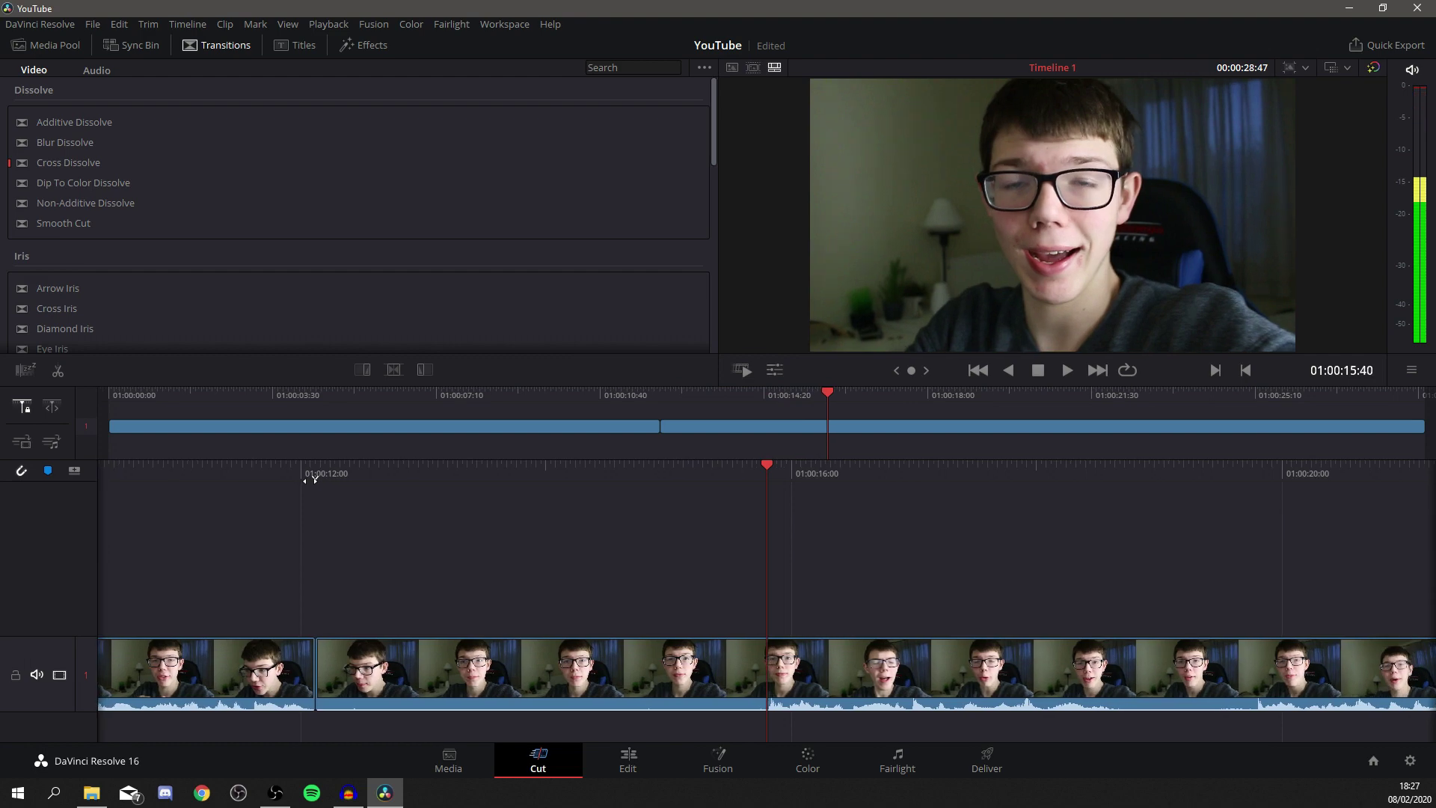
{"action": "left_click", "coordinate": [475, 685]}
{"action": "key", "text": "BackSpace"}
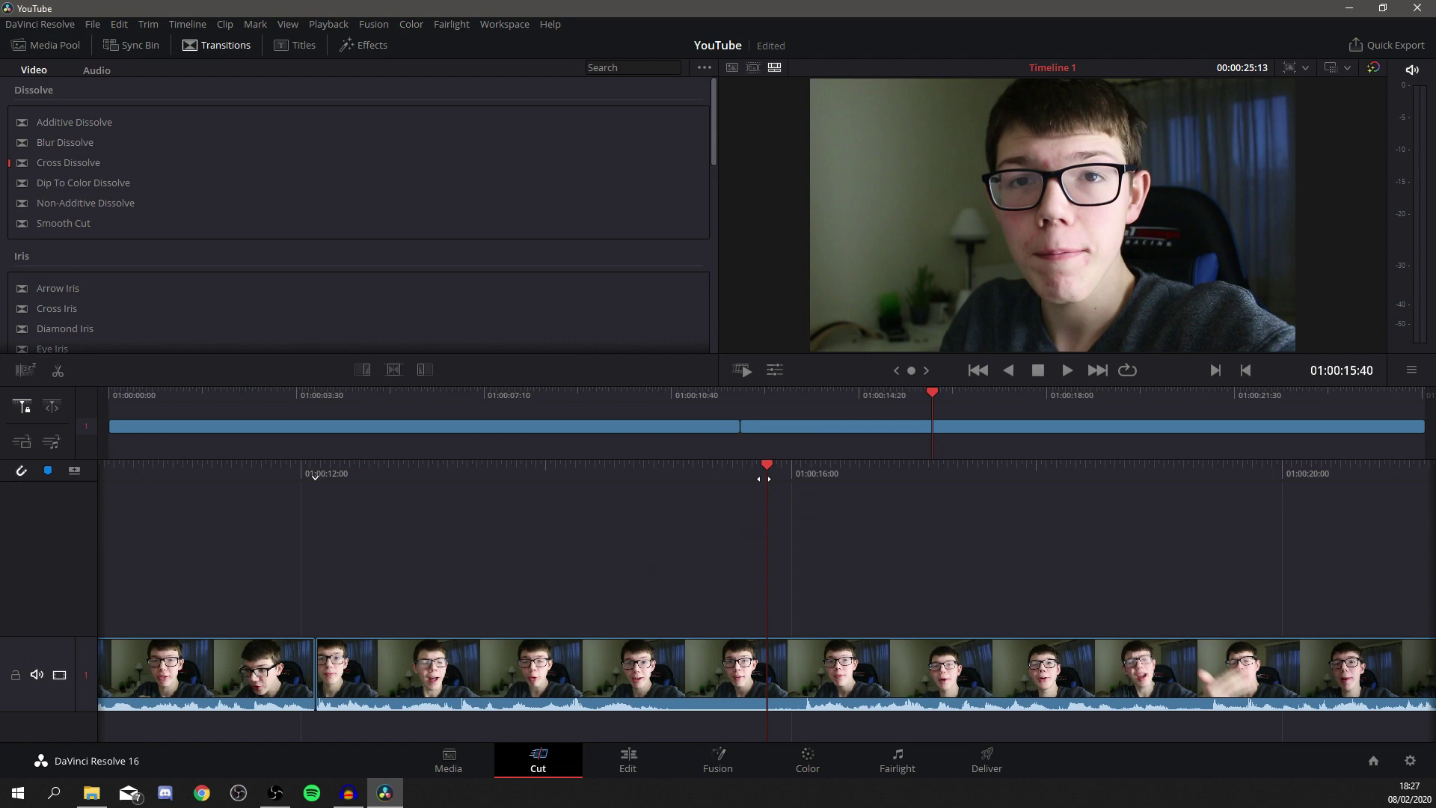
Step: Play across the new cut and remove the section between 01:00:14:49 and 01:00:16:03, closing the gap
{"action": "key", "text": "space"}
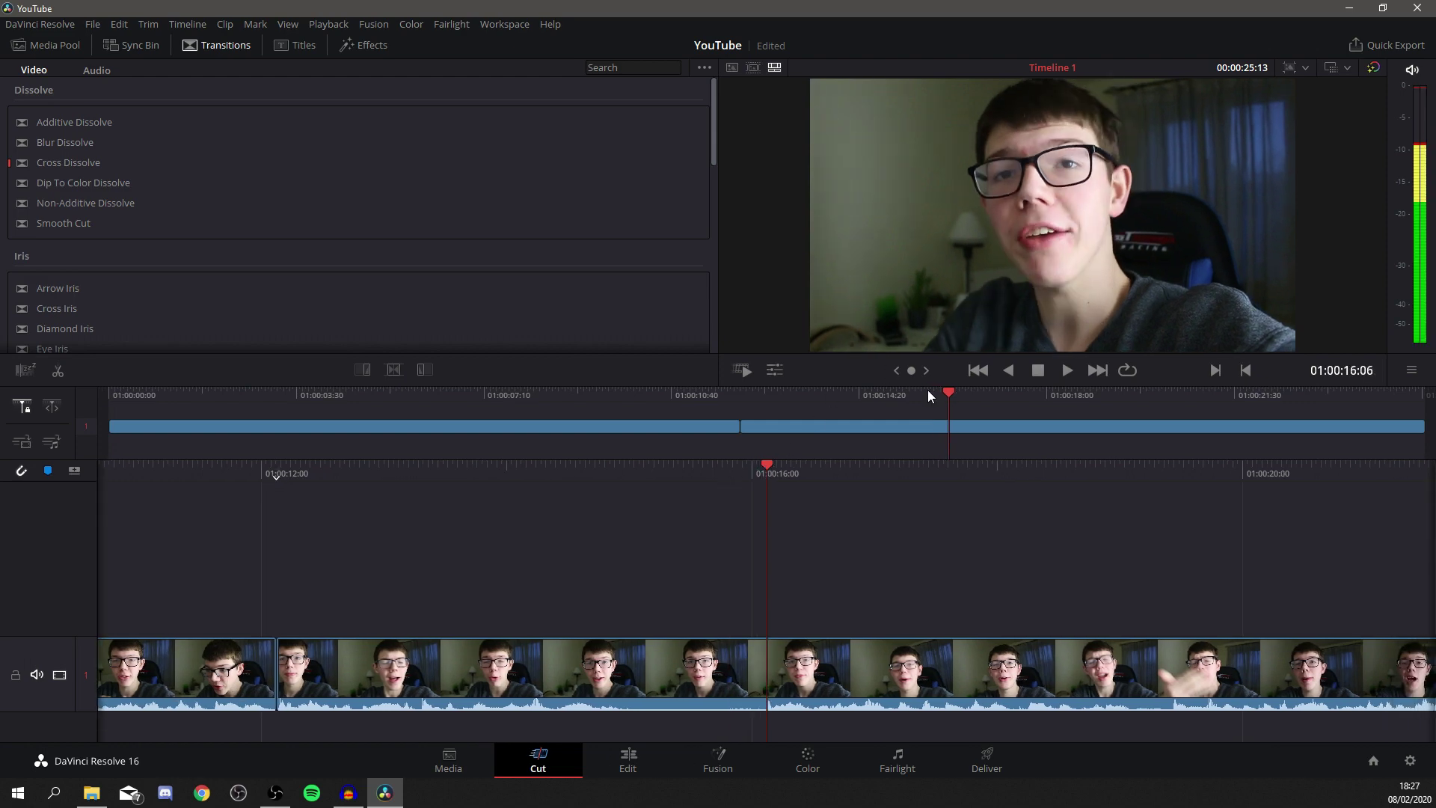
{"action": "left_click_drag", "start_coordinate": [943, 393], "coordinate": [670, 414]}
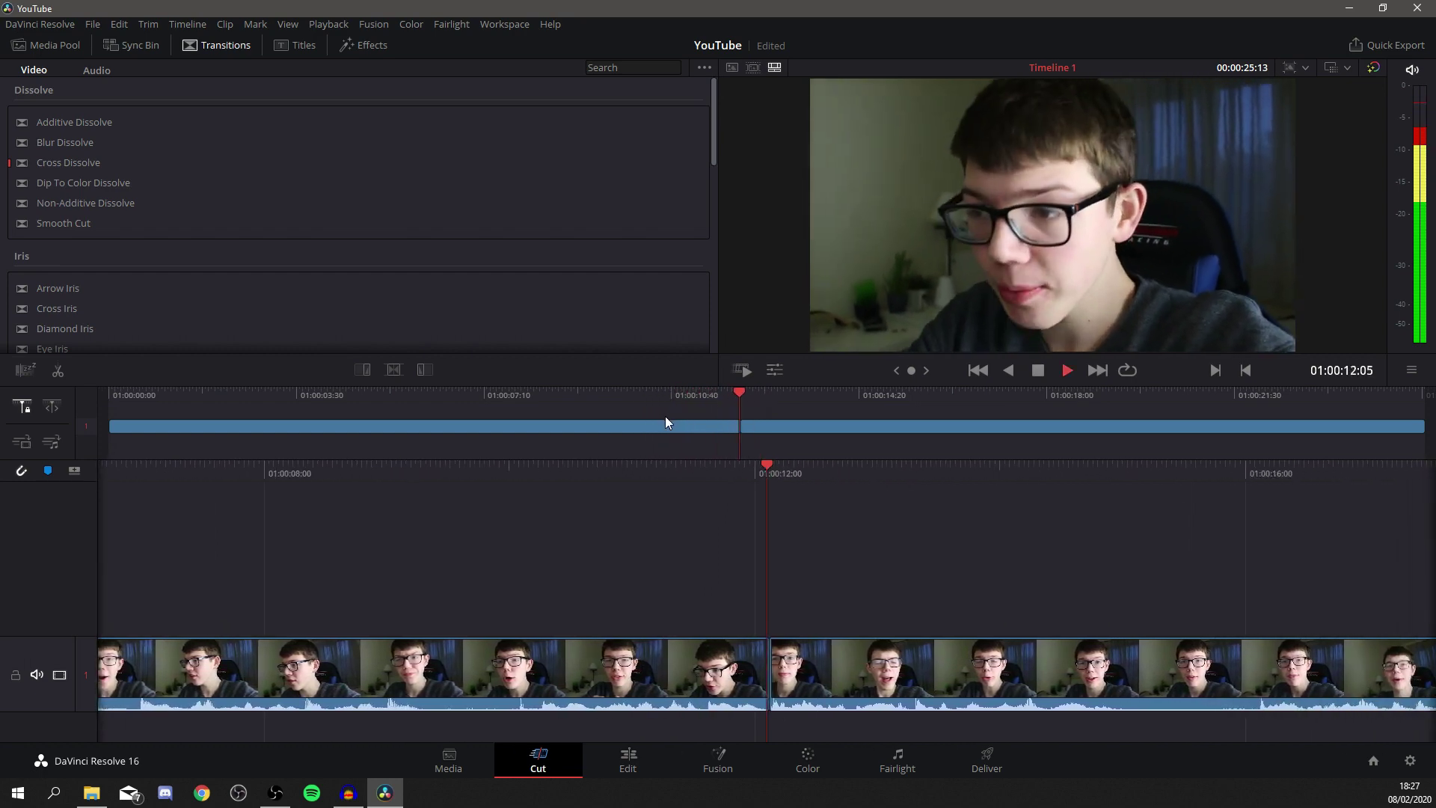
{"action": "key", "text": "ctrl+b"}
{"action": "key", "text": "space"}
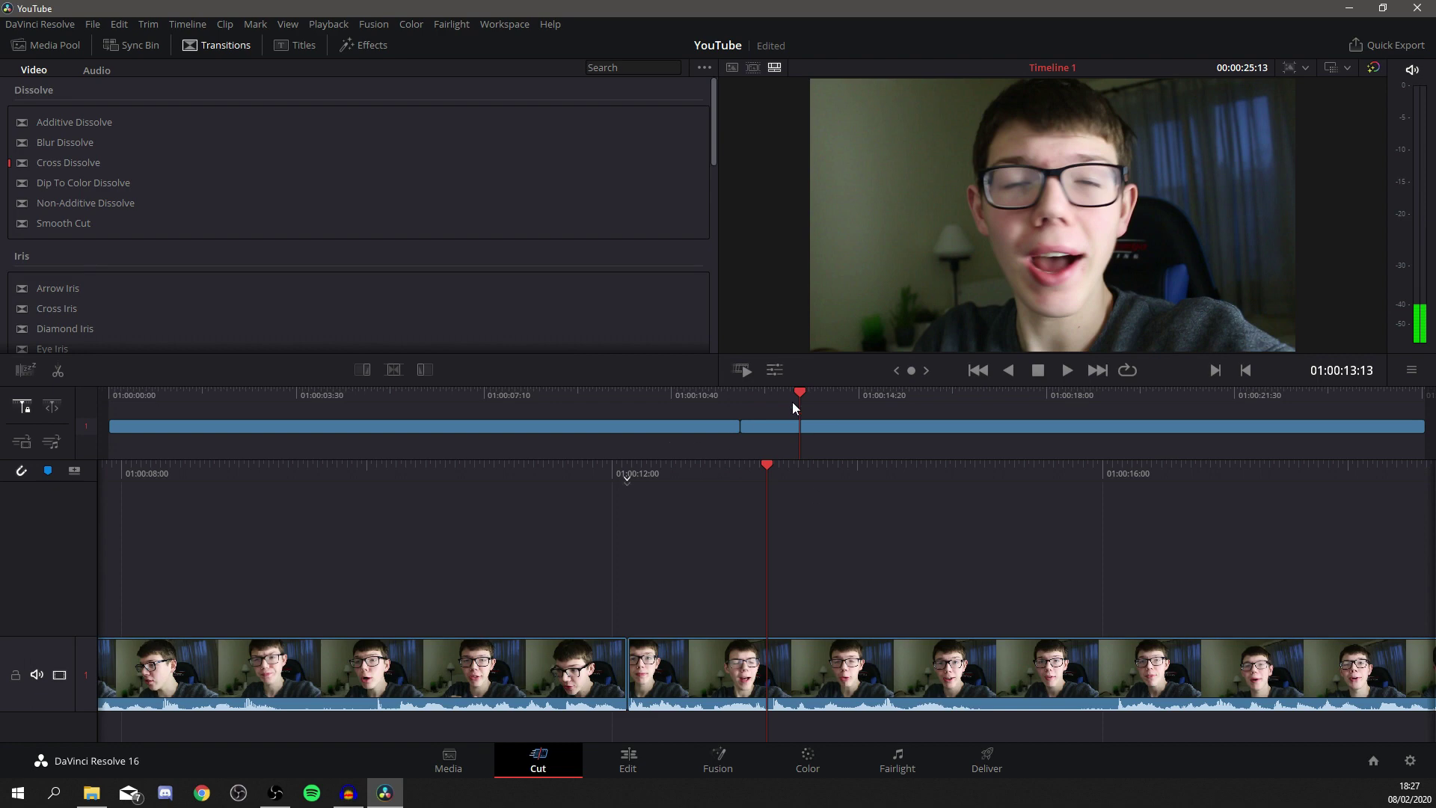
{"action": "left_click_drag", "start_coordinate": [796, 388], "coordinate": [890, 423]}
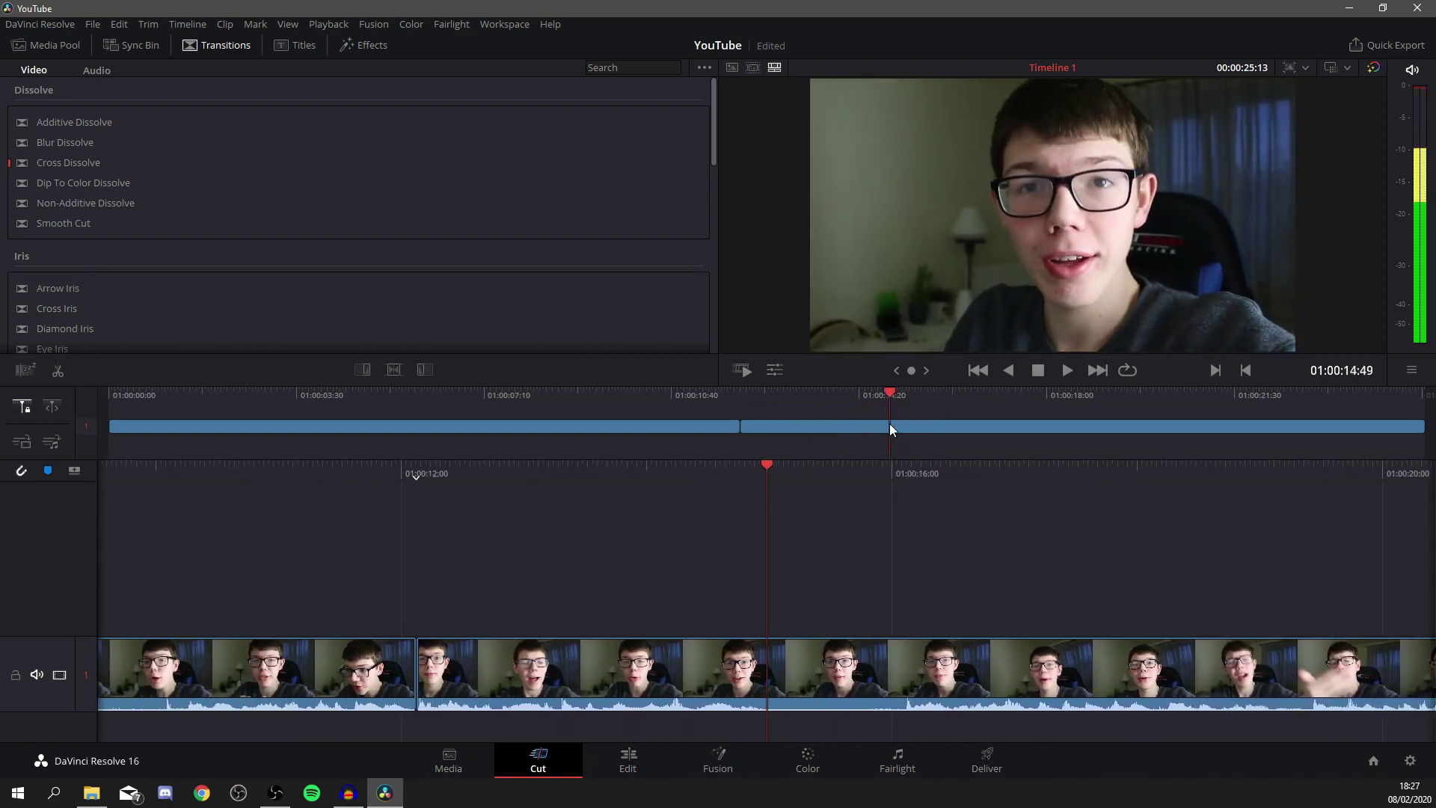
{"action": "key", "text": "ctrl+b"}
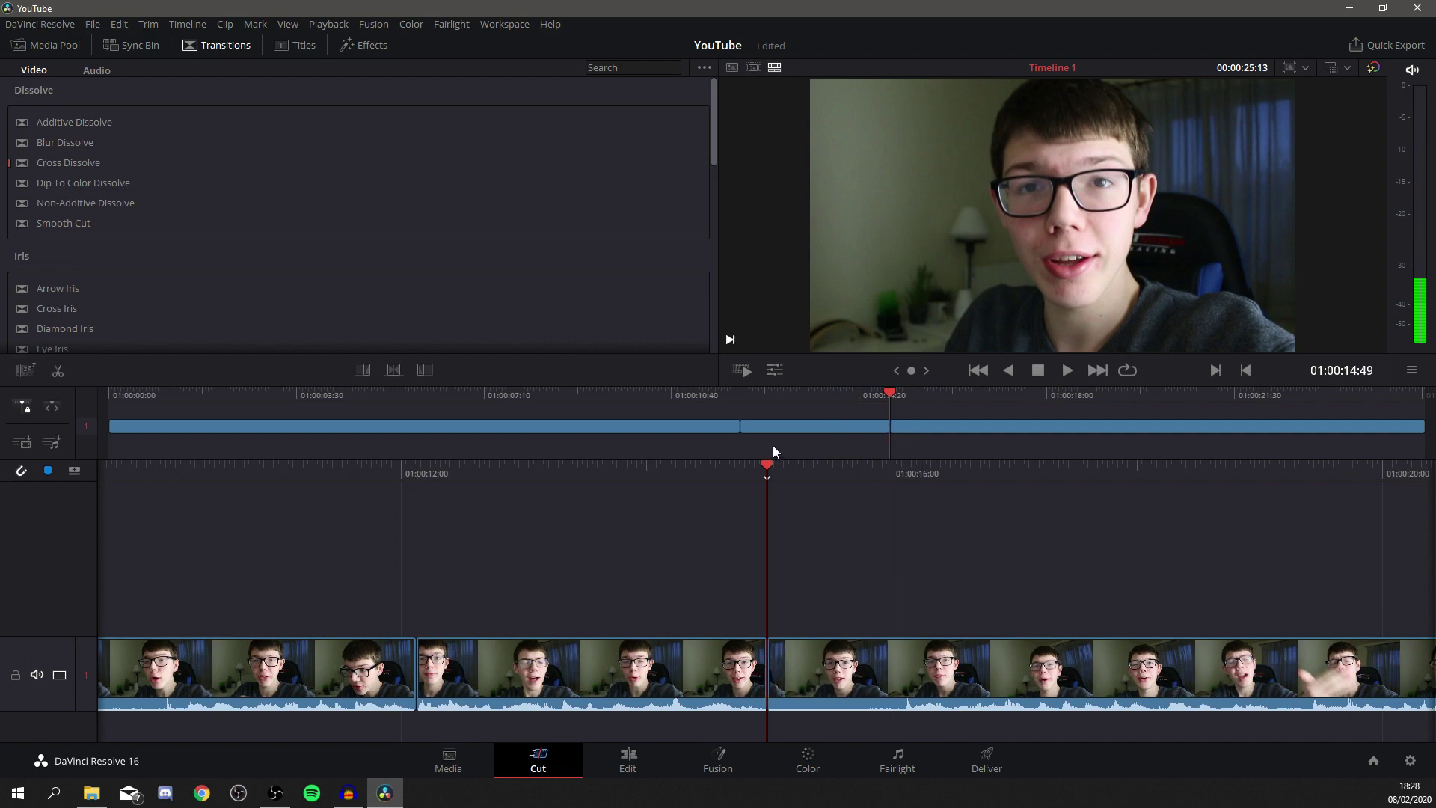
{"action": "key", "text": "space"}
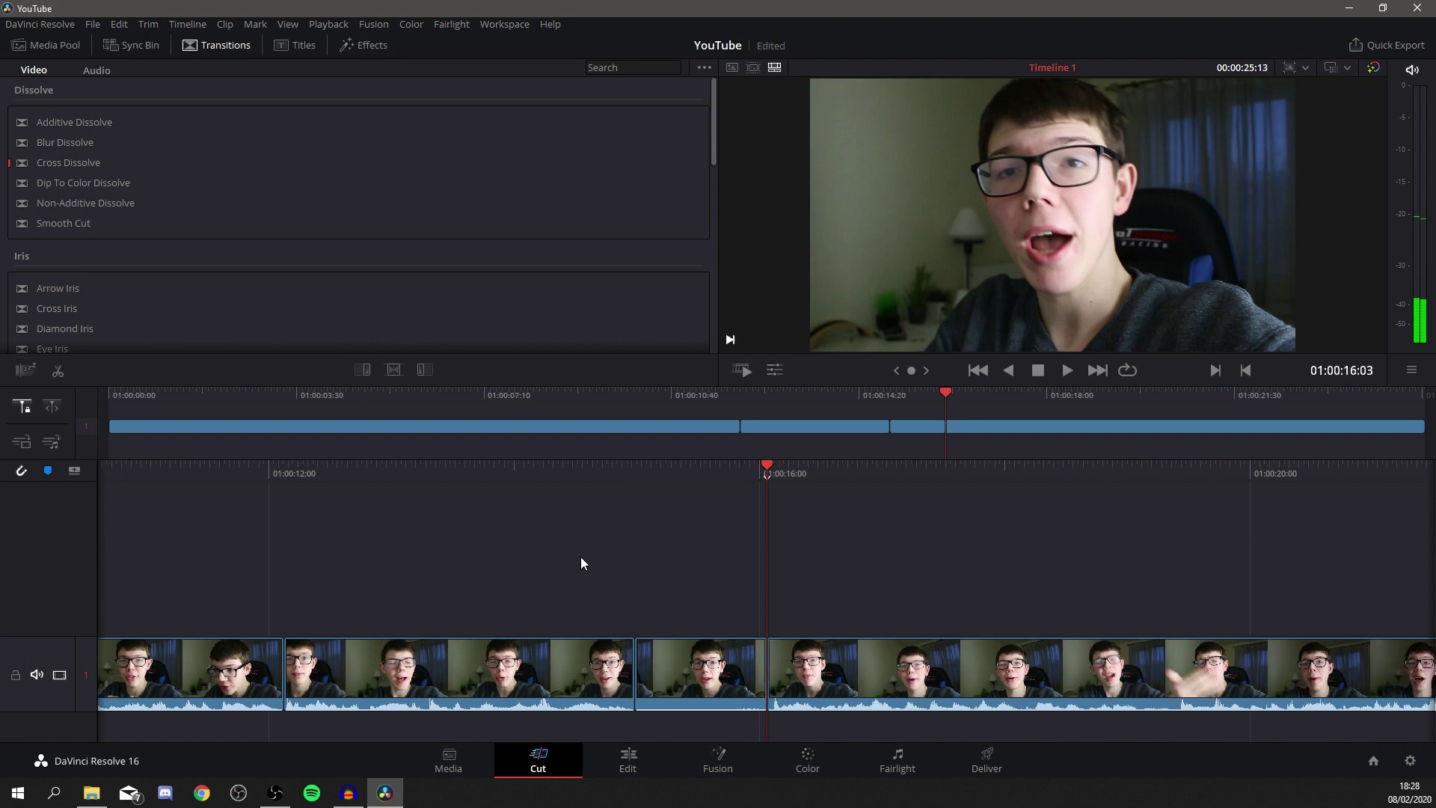
{"action": "left_click", "coordinate": [682, 643]}
{"action": "key", "text": "Delete"}
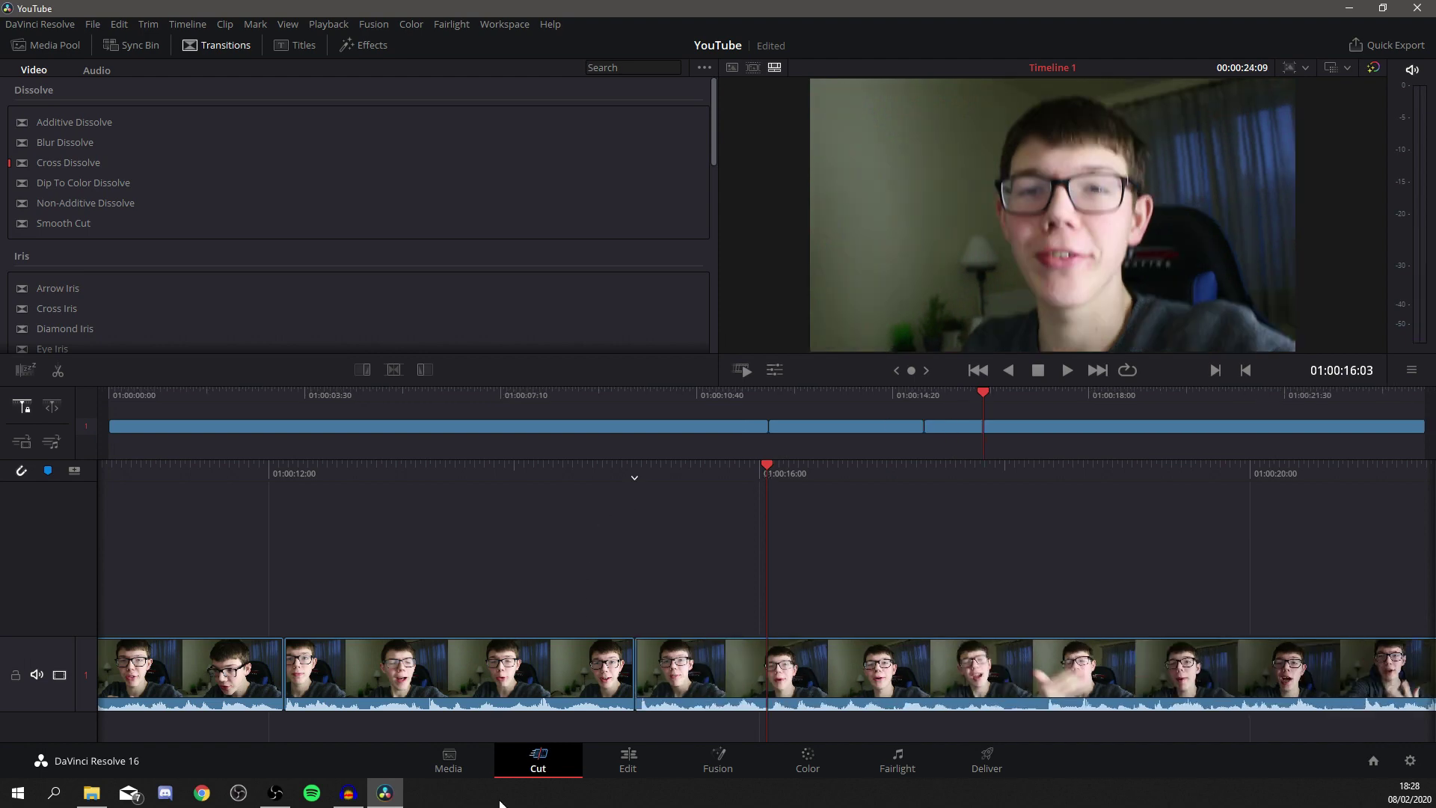
Step: Scrub through the edited timeline back to the cut at 01:00:12:06 and look at the available titles and effects
{"action": "left_click_drag", "start_coordinate": [978, 385], "coordinate": [1133, 424]}
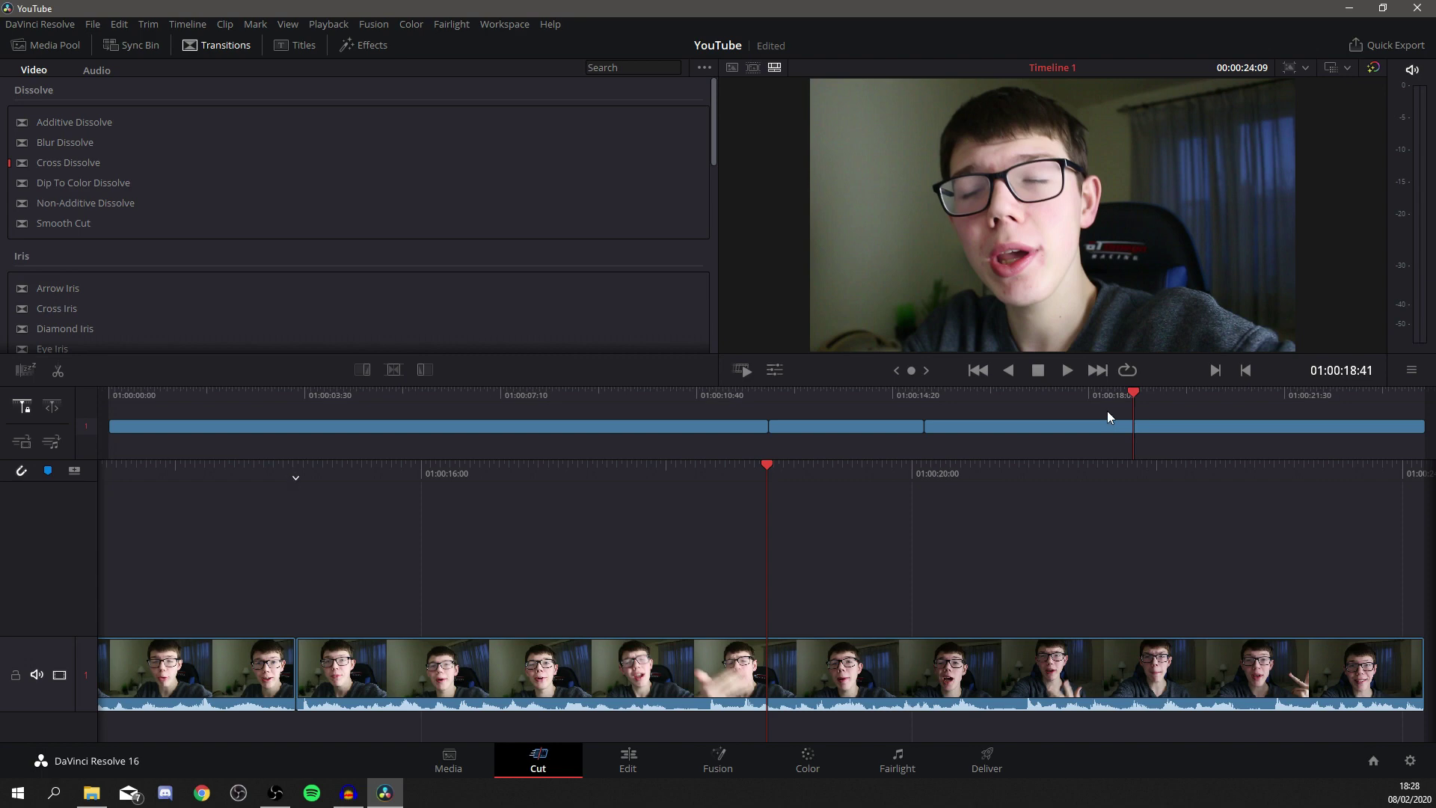
{"action": "left_click_drag", "start_coordinate": [1135, 392], "coordinate": [781, 419]}
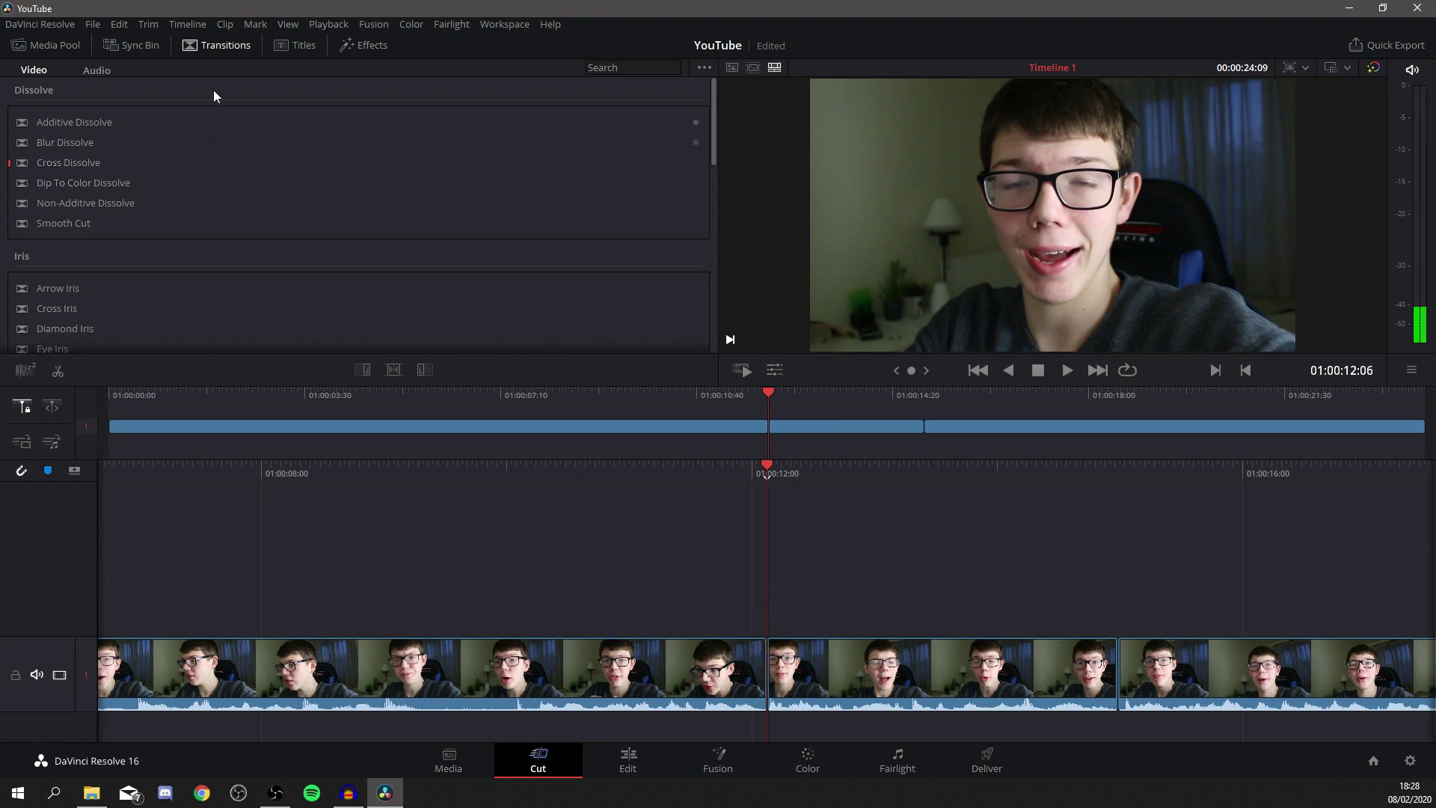
{"action": "left_click", "coordinate": [293, 48]}
{"action": "left_click", "coordinate": [352, 48]}
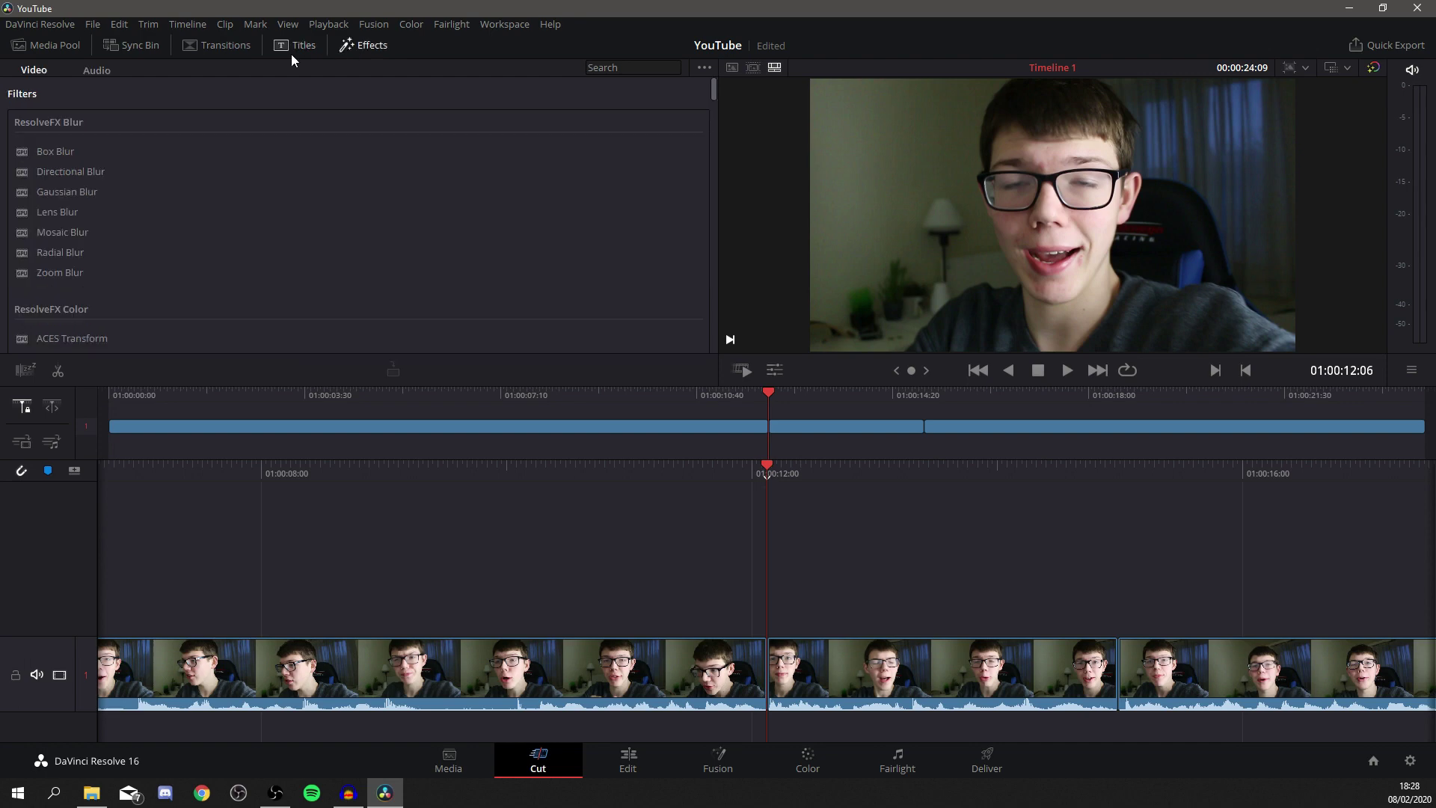
Step: Browse the video transitions, add the Push motion transition to the cut at 01:00:12:06 and play it back
{"action": "left_click", "coordinate": [218, 50]}
{"action": "scroll", "coordinate": [120, 285], "scroll_direction": "down", "scroll_amount": 3}
{"action": "scroll", "coordinate": [111, 281], "scroll_direction": "down", "scroll_amount": 4}
{"action": "scroll", "coordinate": [113, 268], "scroll_direction": "down", "scroll_amount": 2}
{"action": "scroll", "coordinate": [111, 270], "scroll_direction": "down", "scroll_amount": 5}
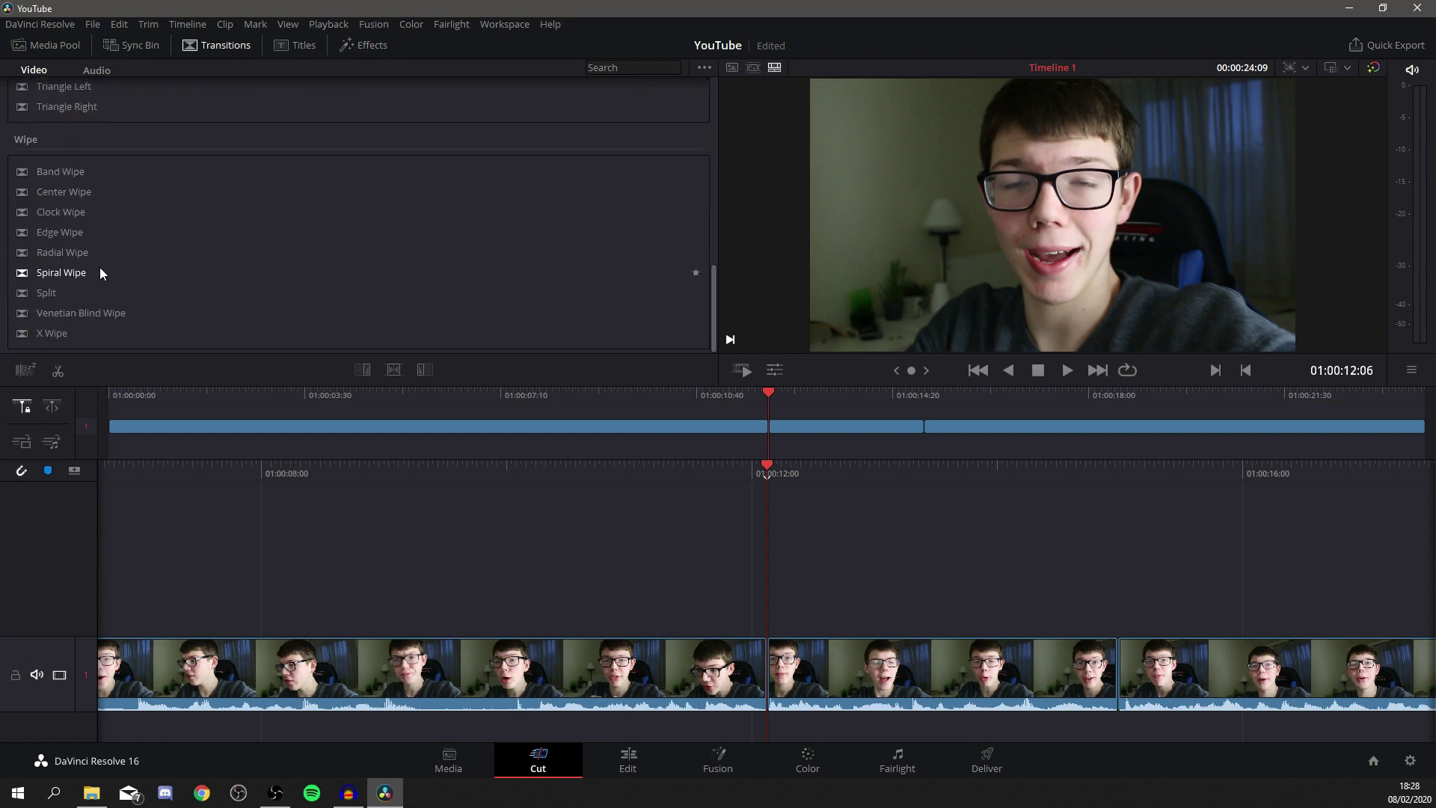
{"action": "scroll", "coordinate": [47, 235], "scroll_direction": "up", "scroll_amount": 2}
{"action": "scroll", "coordinate": [48, 221], "scroll_direction": "up", "scroll_amount": 3}
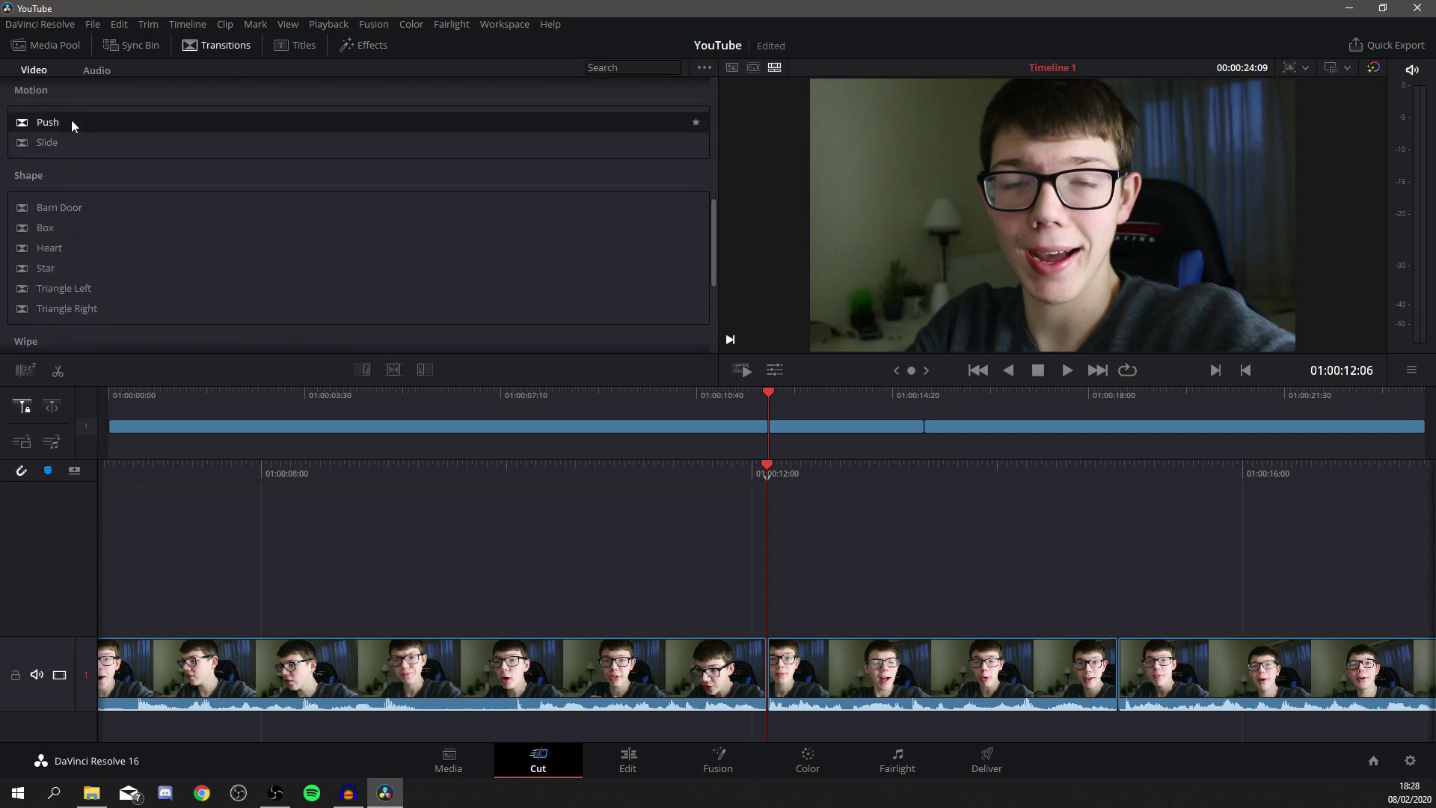
{"action": "left_click_drag", "start_coordinate": [44, 120], "coordinate": [766, 685]}
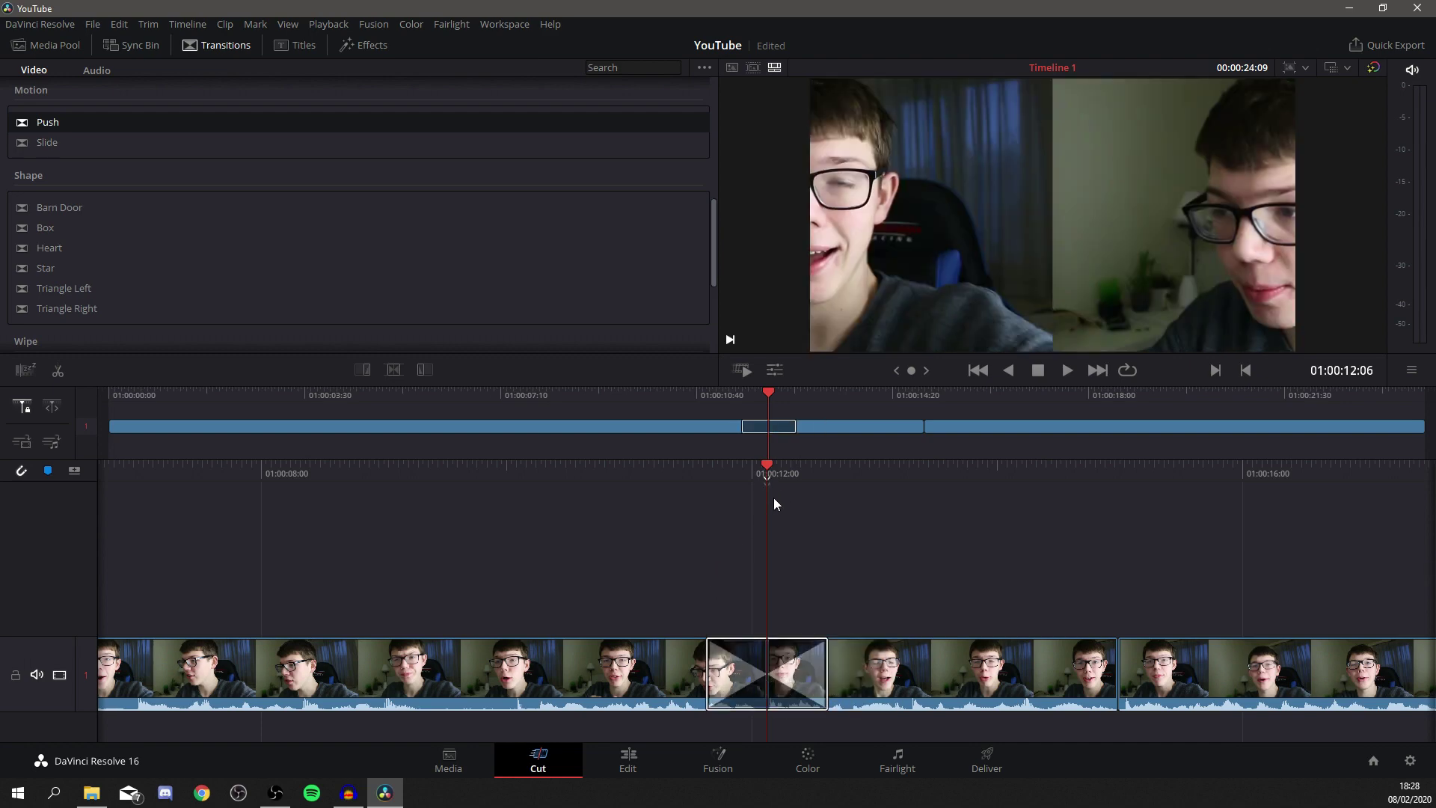
{"action": "key", "text": "space"}
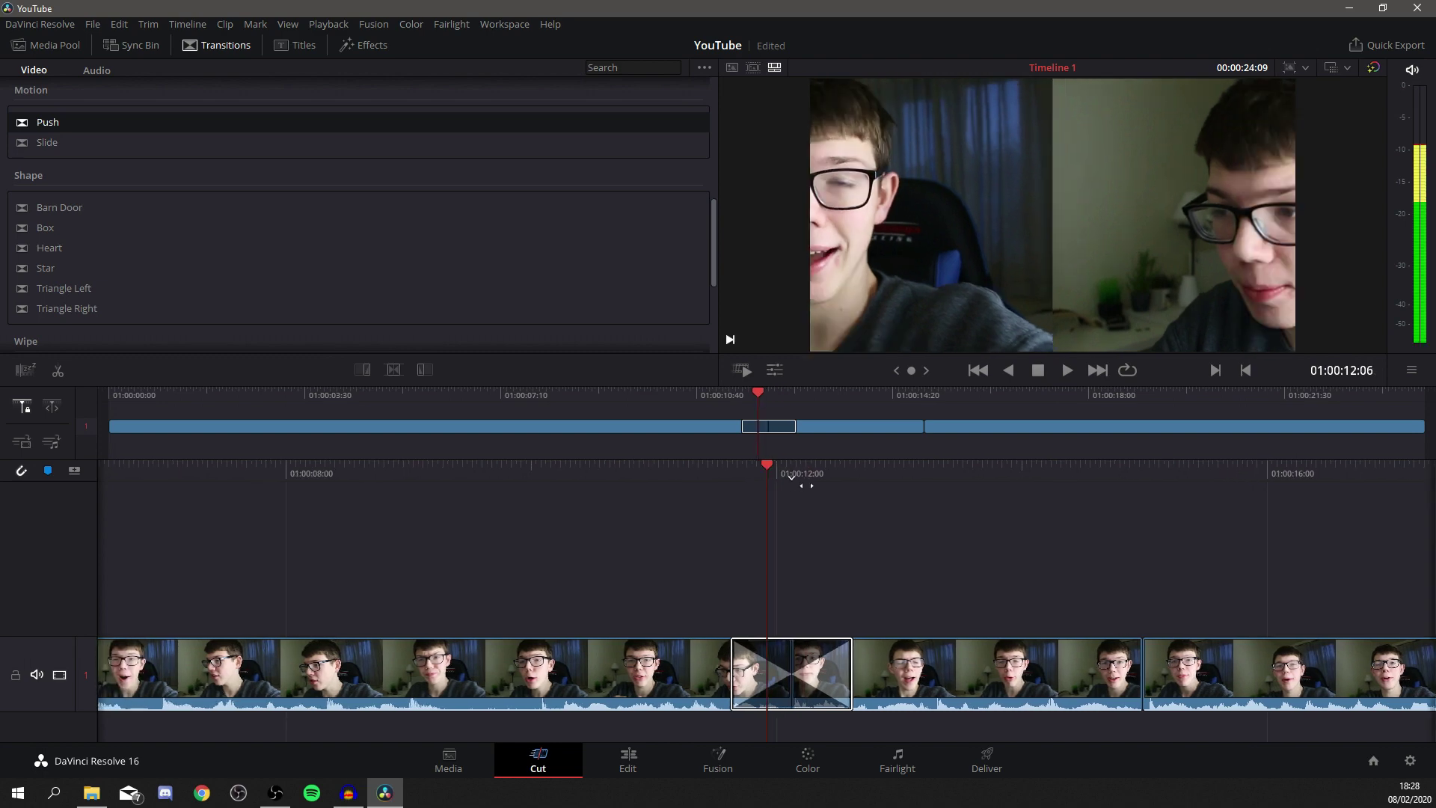
{"action": "key", "text": "space"}
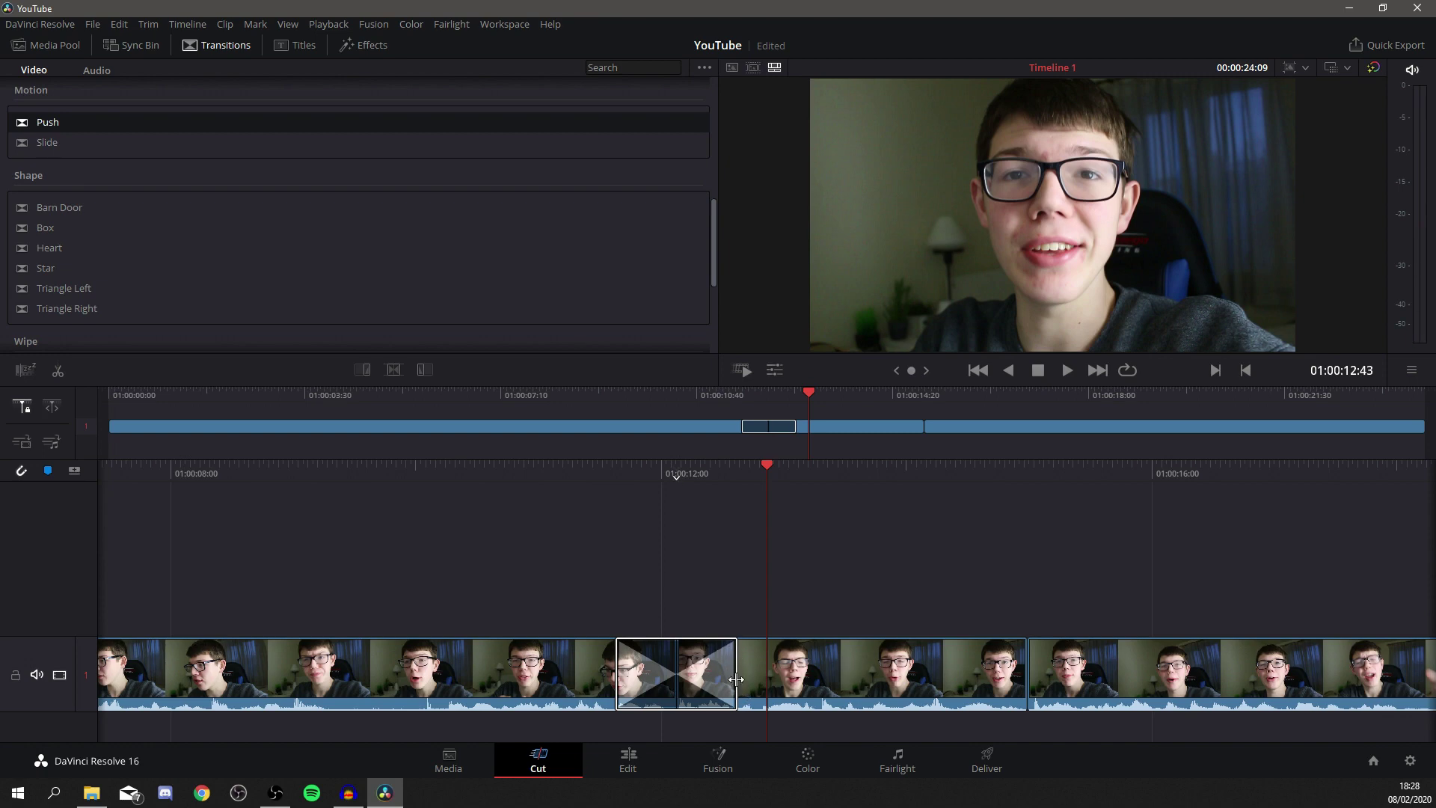
Step: Shorten the Push transition at the first cut and play it back
{"action": "left_click_drag", "start_coordinate": [736, 679], "coordinate": [703, 686]}
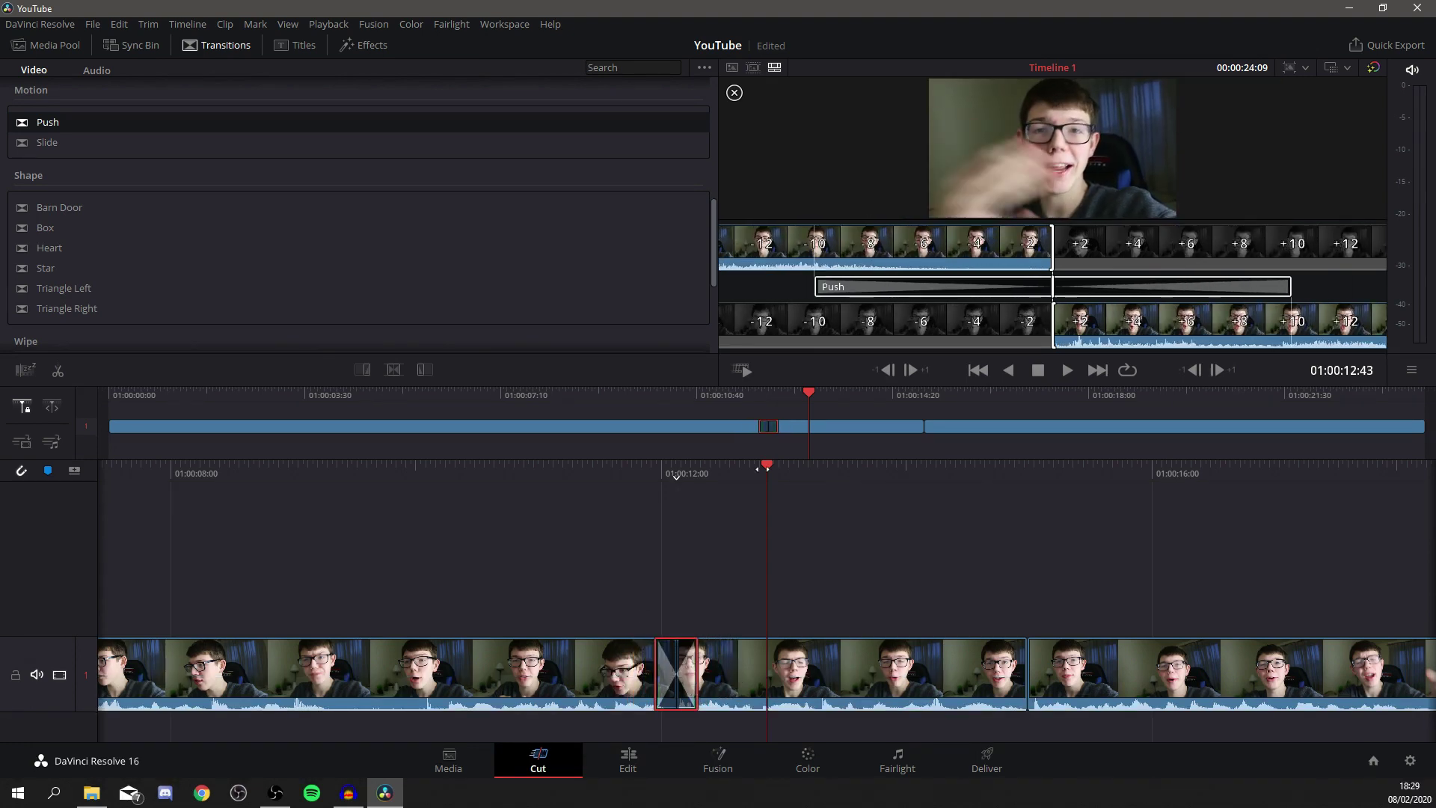
{"action": "left_click", "coordinate": [697, 545]}
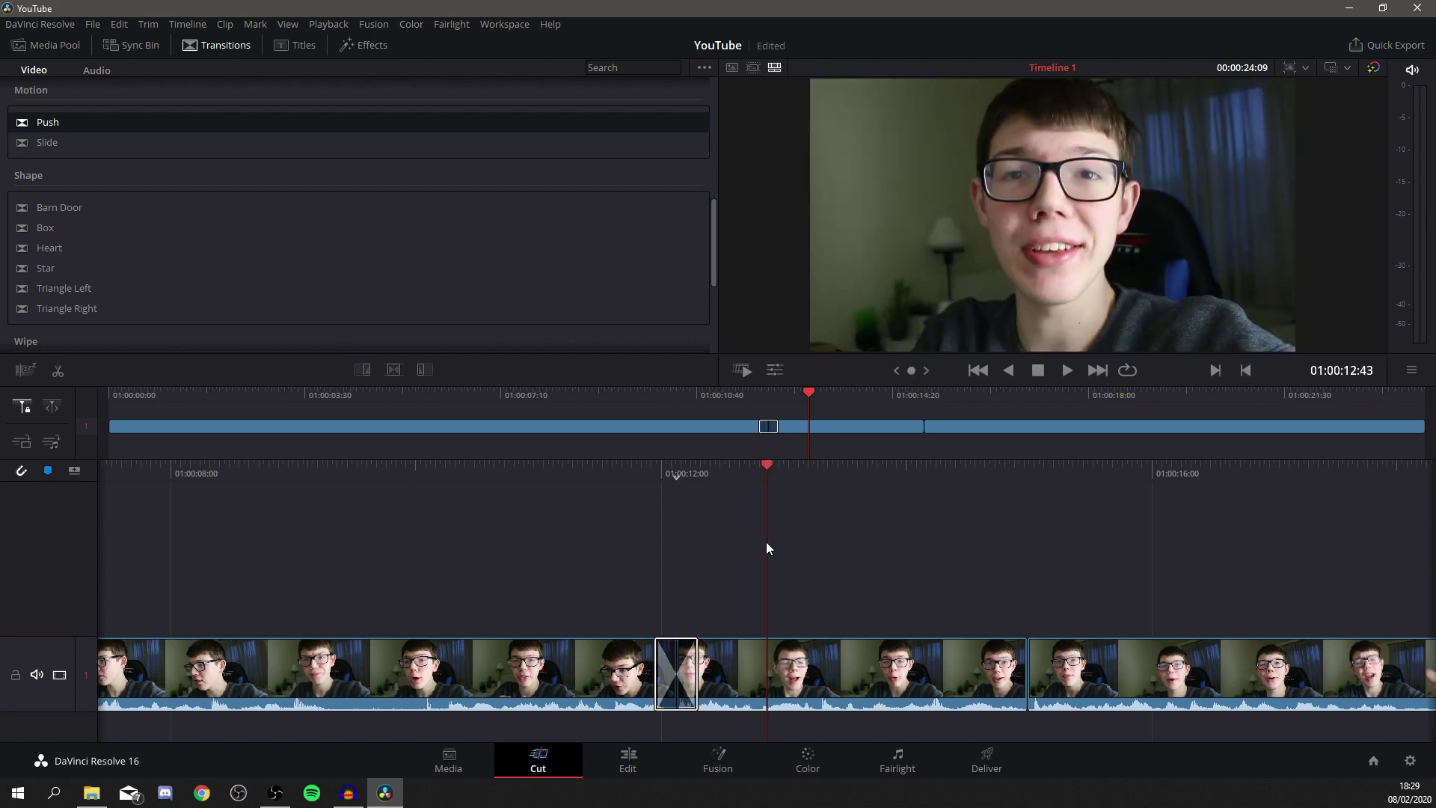
{"action": "left_click_drag", "start_coordinate": [777, 473], "coordinate": [901, 473]}
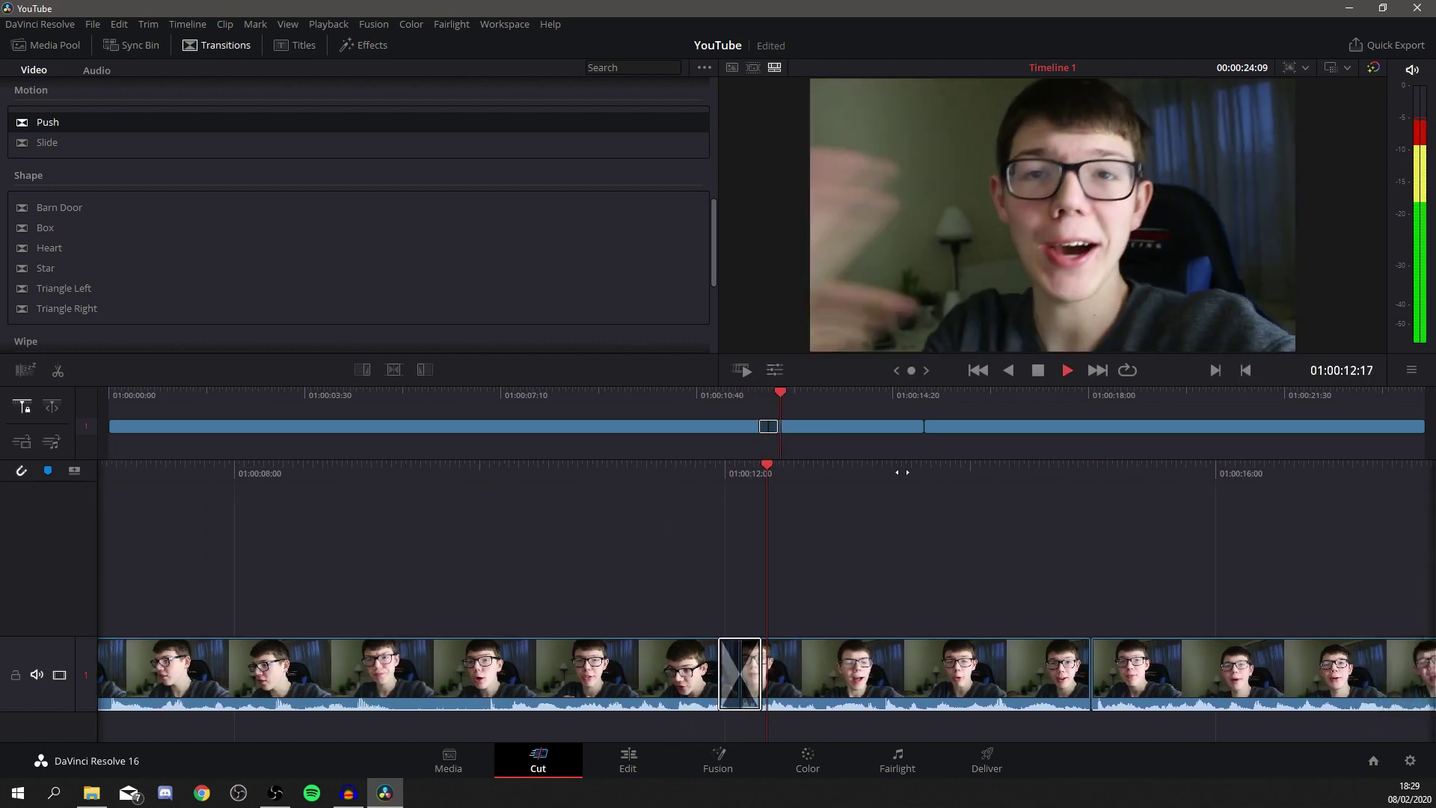
Step: Switch to File Explorer and add the whoosh3.wav sound effect to a new audio track beneath the Push transition at the first cut
{"action": "key", "text": "space"}
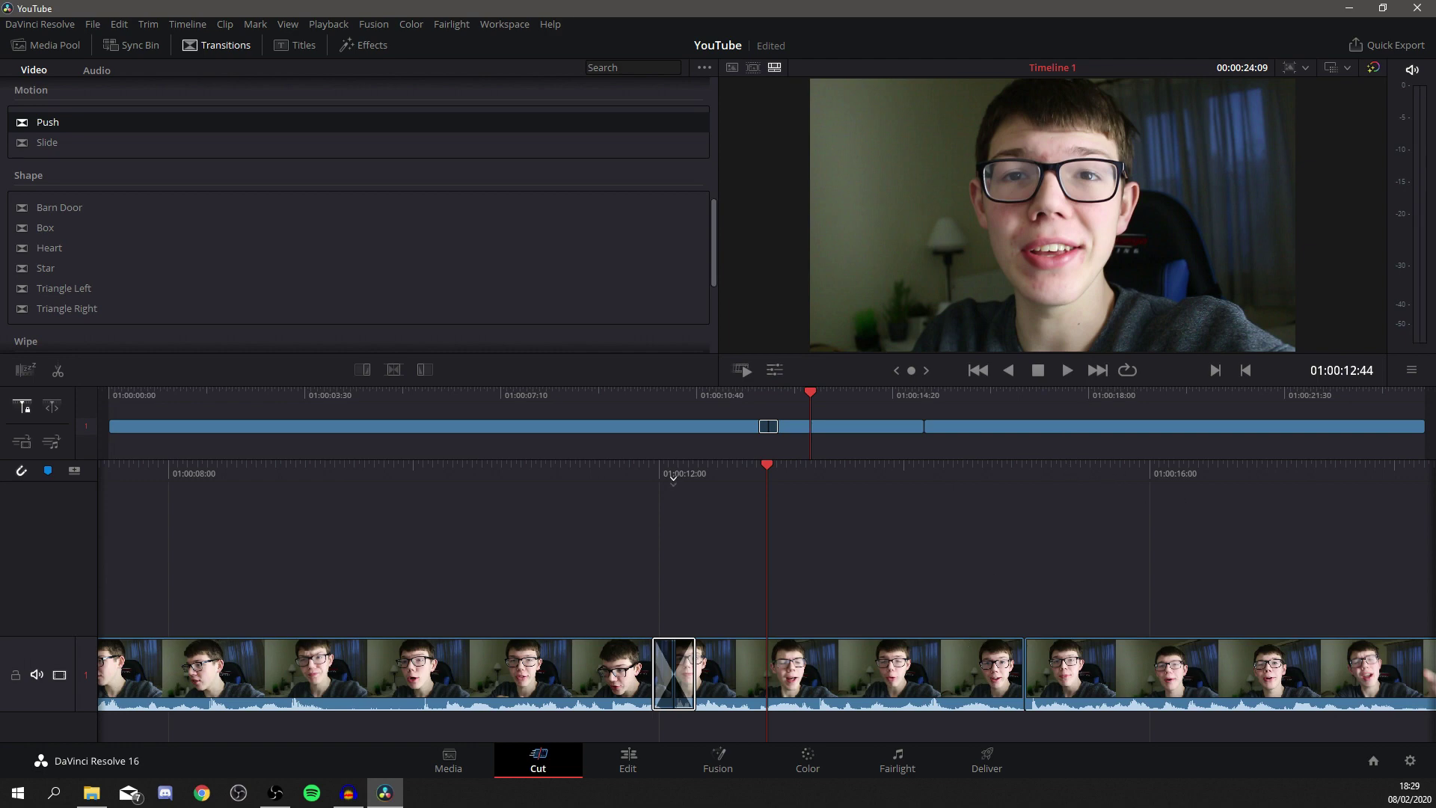
{"action": "left_click", "coordinate": [91, 793]}
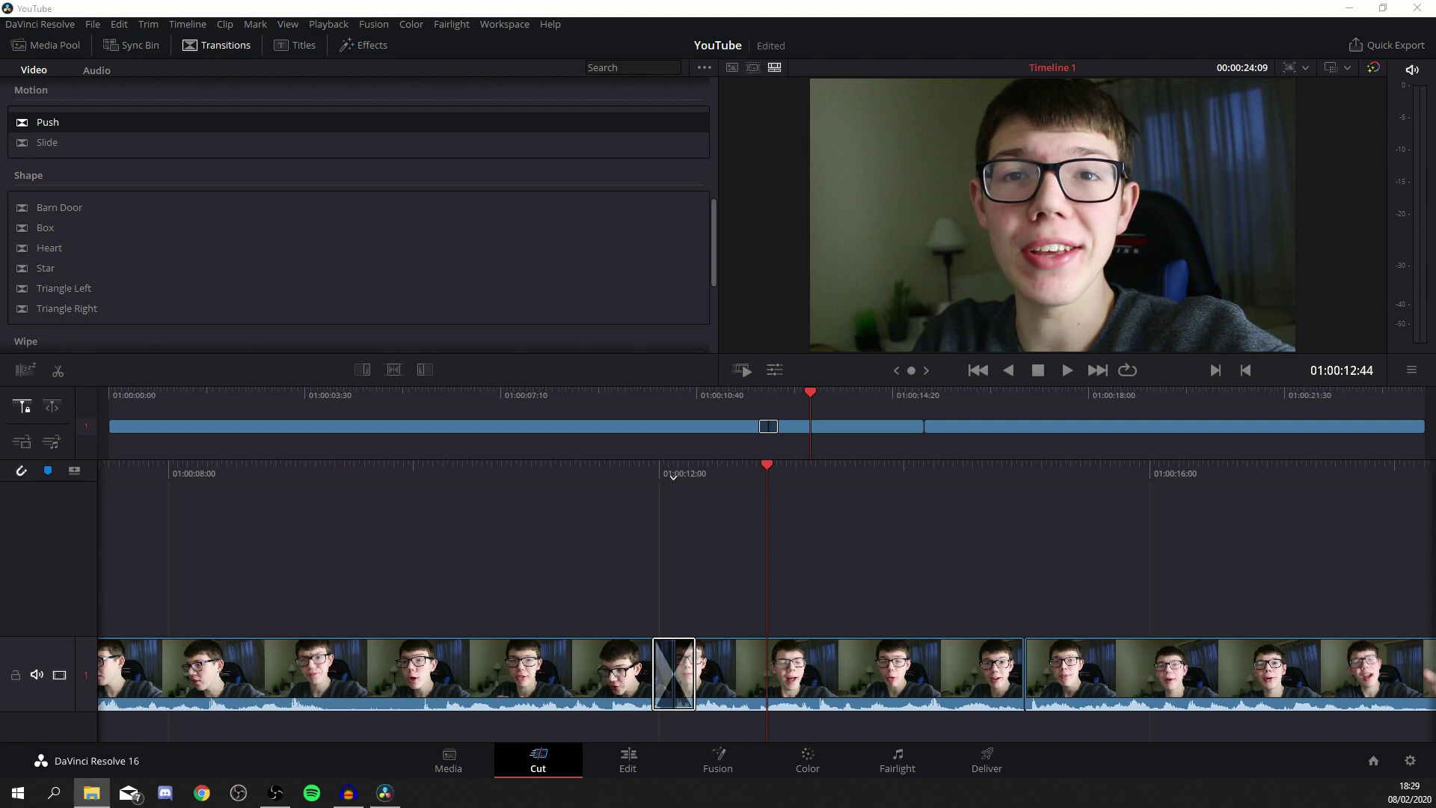
{"action": "left_click_drag", "start_coordinate": [890, 43], "coordinate": [921, 65]}
{"action": "scroll", "coordinate": [1002, 432], "scroll_direction": "down", "scroll_amount": 1}
{"action": "left_click_drag", "start_coordinate": [981, 456], "coordinate": [708, 693]}
{"action": "mouse_move", "coordinate": [783, 442]}
{"action": "left_mouse_down"}
{"action": "mouse_move", "coordinate": [766, 445]}
{"action": "mouse_move", "coordinate": [780, 446]}
{"action": "left_mouse_up"}
{"action": "left_click", "coordinate": [771, 445]}
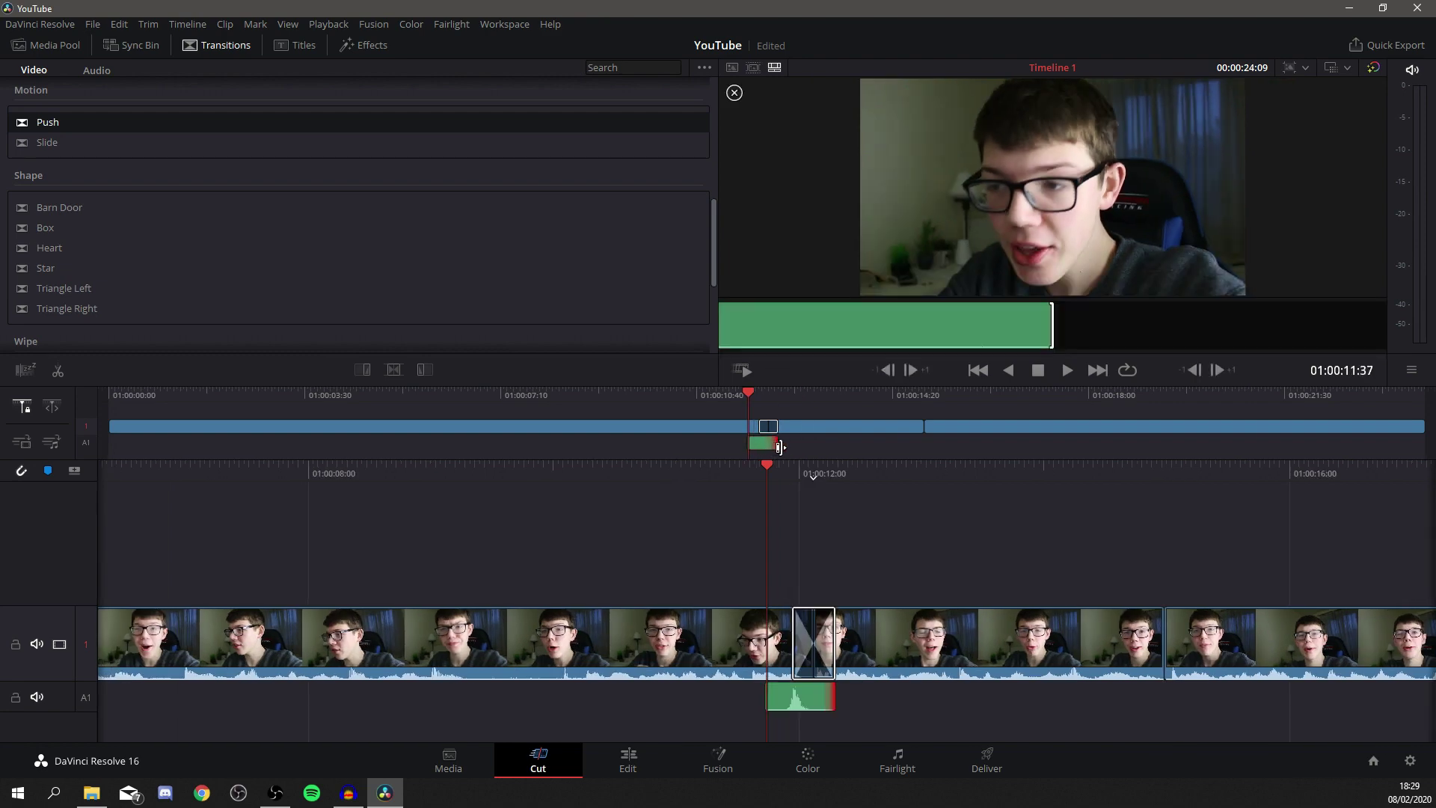
Step: Align the start of the whoosh sound with the start of the Push transition and play the passage back
{"action": "key", "text": "space"}
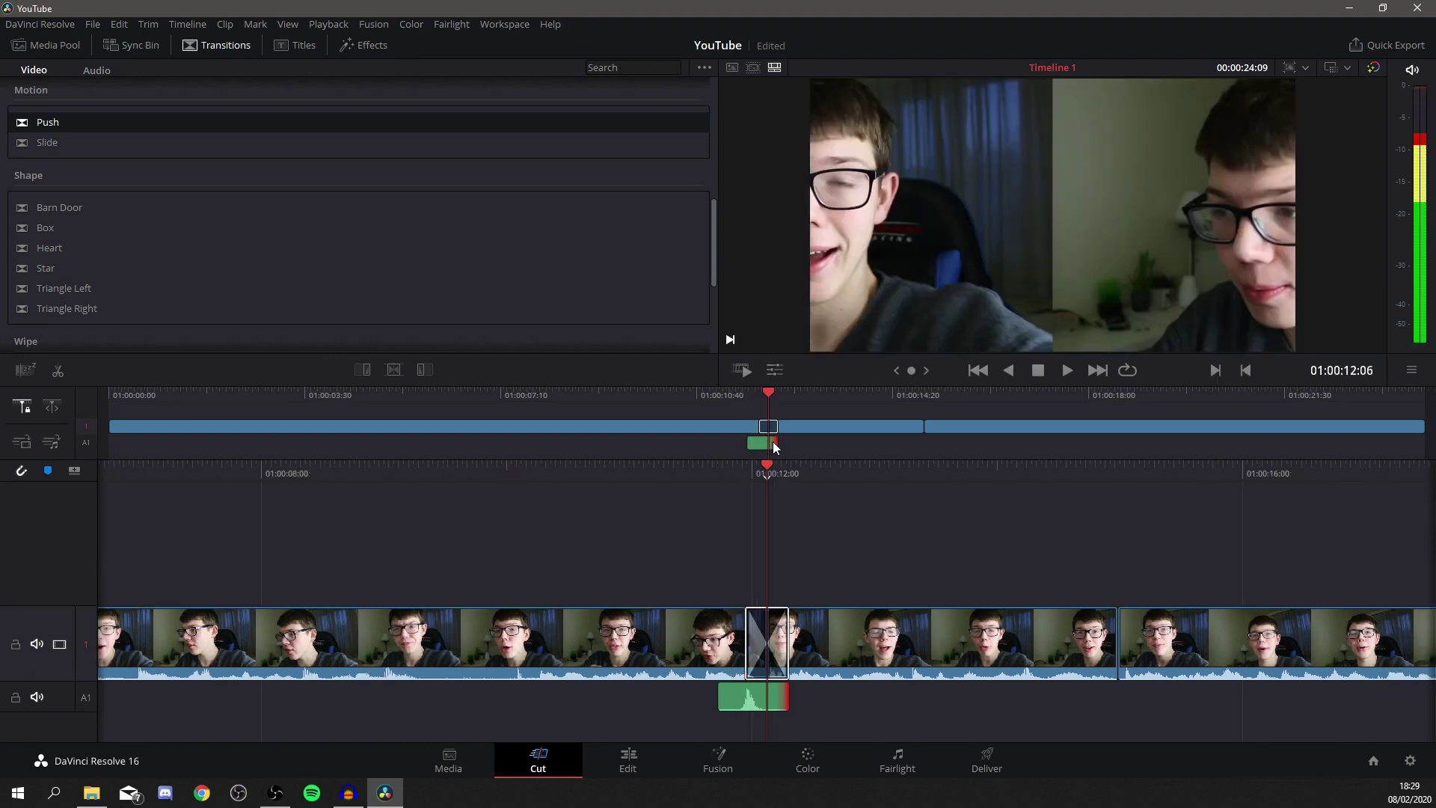
{"action": "key", "text": "space"}
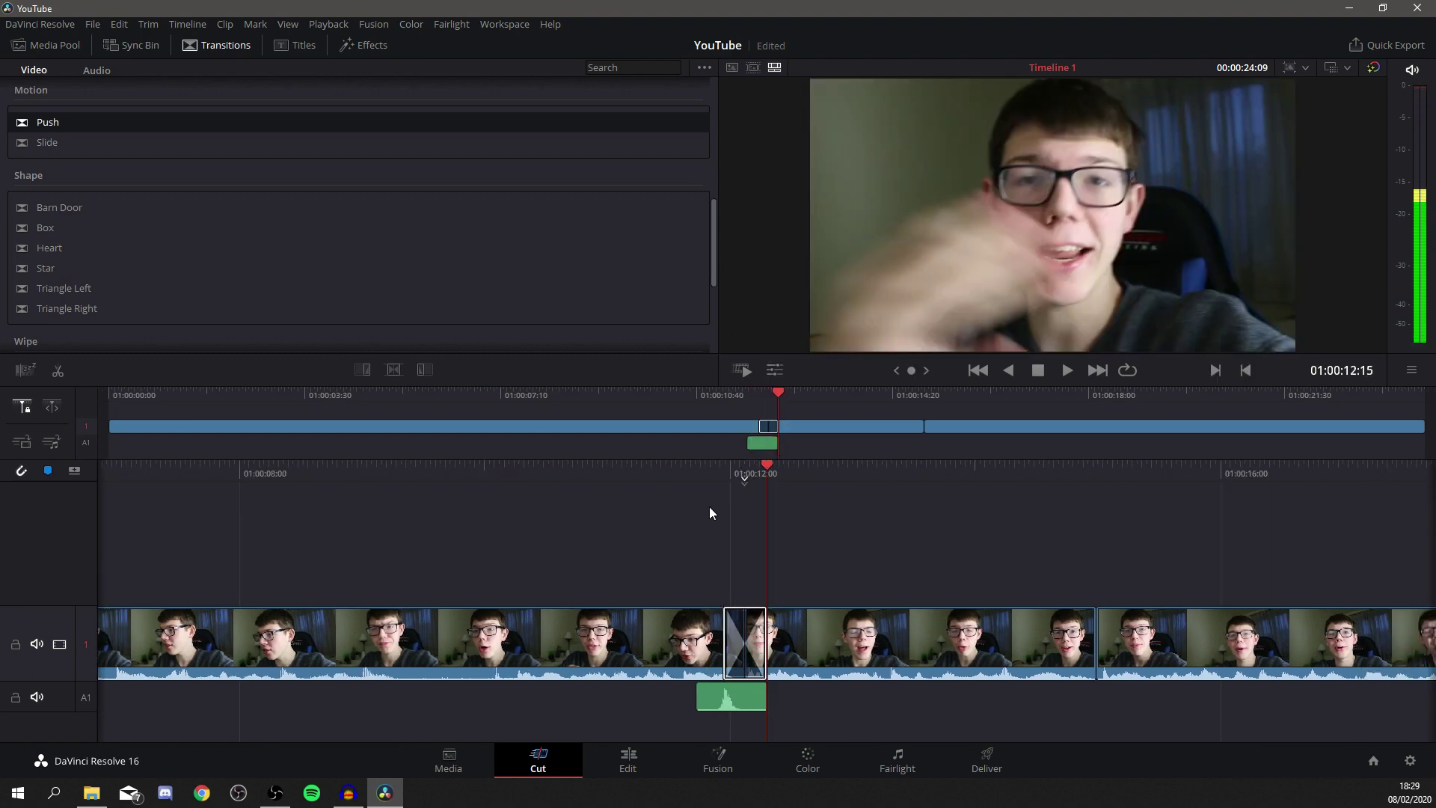
{"action": "left_click", "coordinate": [759, 443]}
{"action": "left_click_drag", "start_coordinate": [774, 443], "coordinate": [786, 443]}
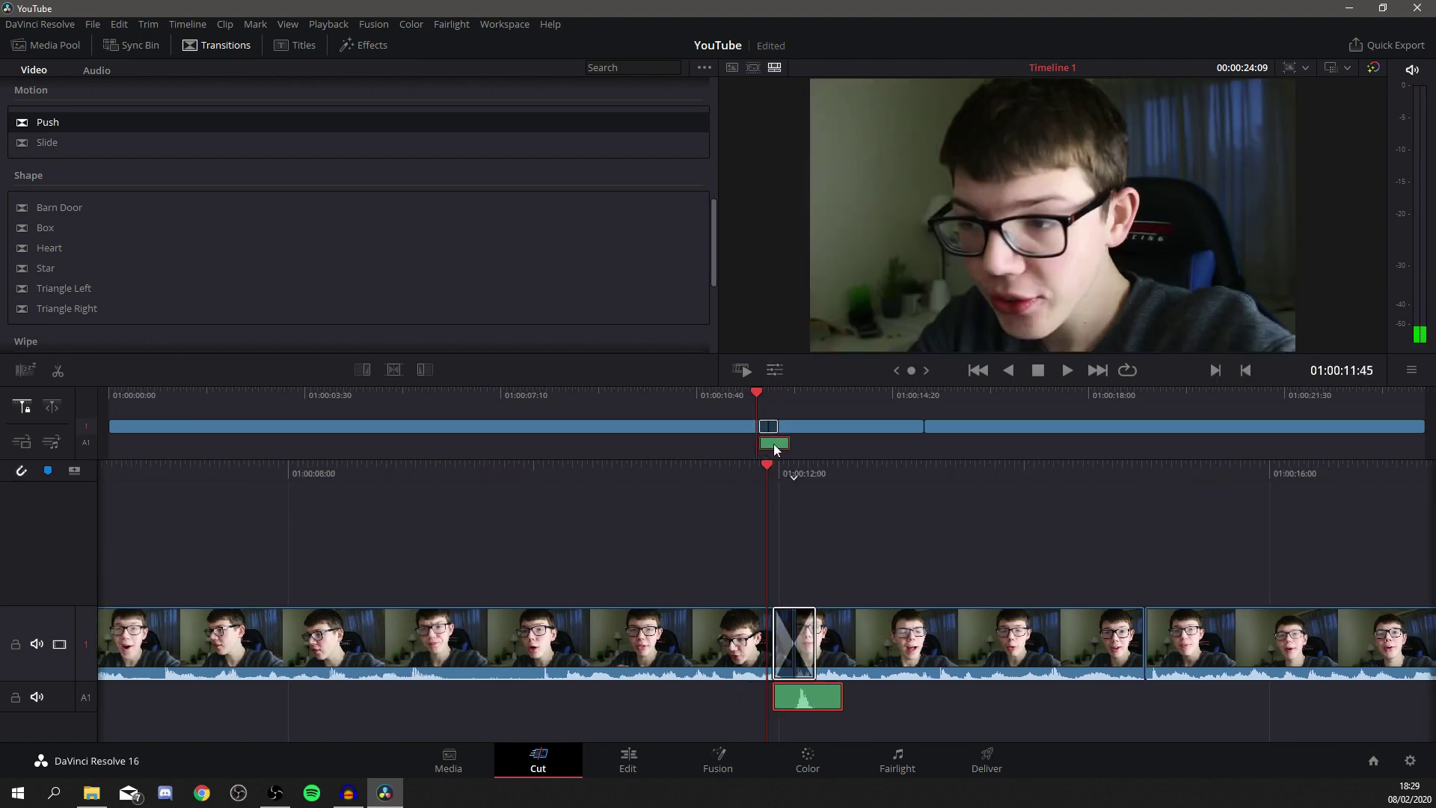
{"action": "left_click", "coordinate": [738, 567]}
{"action": "key", "text": "space"}
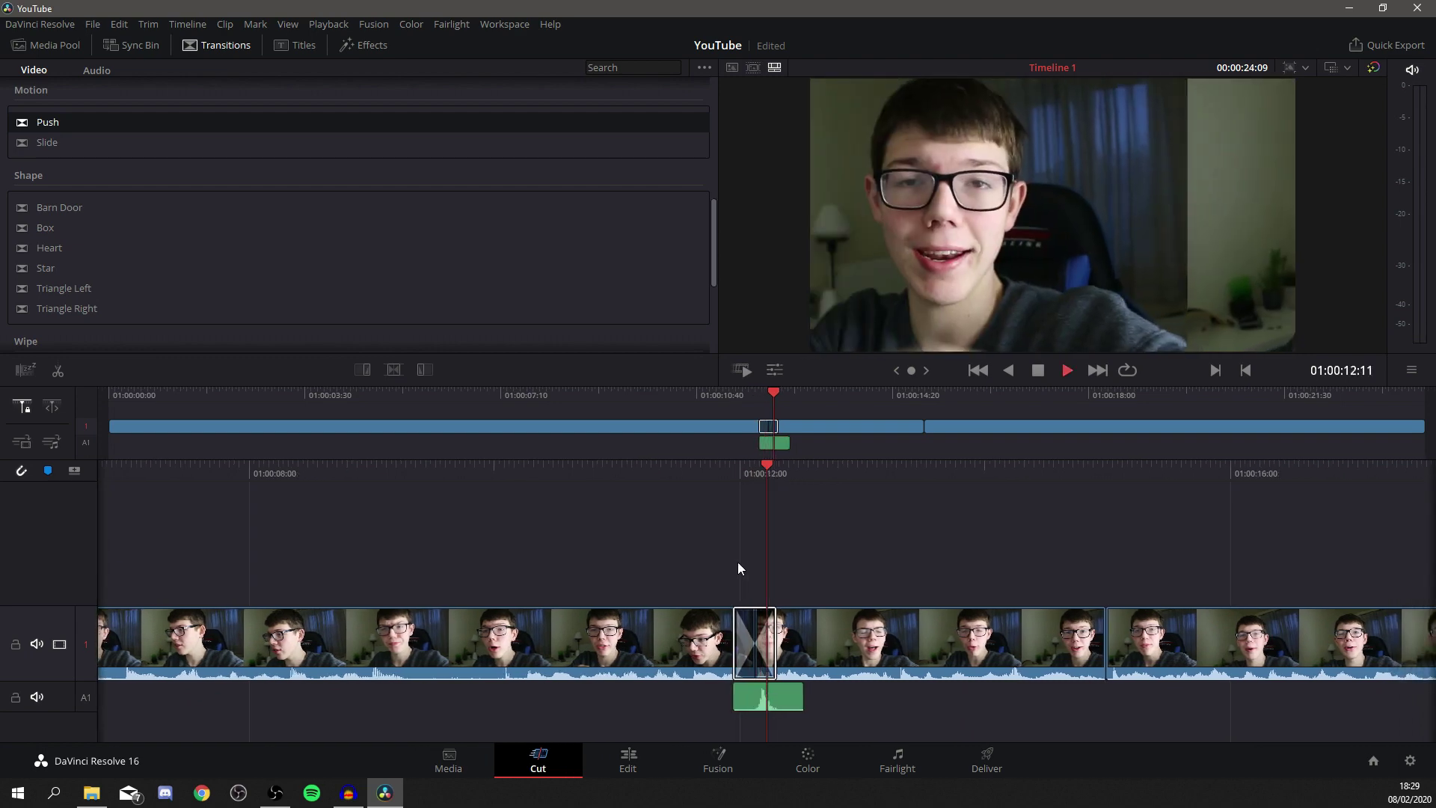
{"action": "key", "text": "space"}
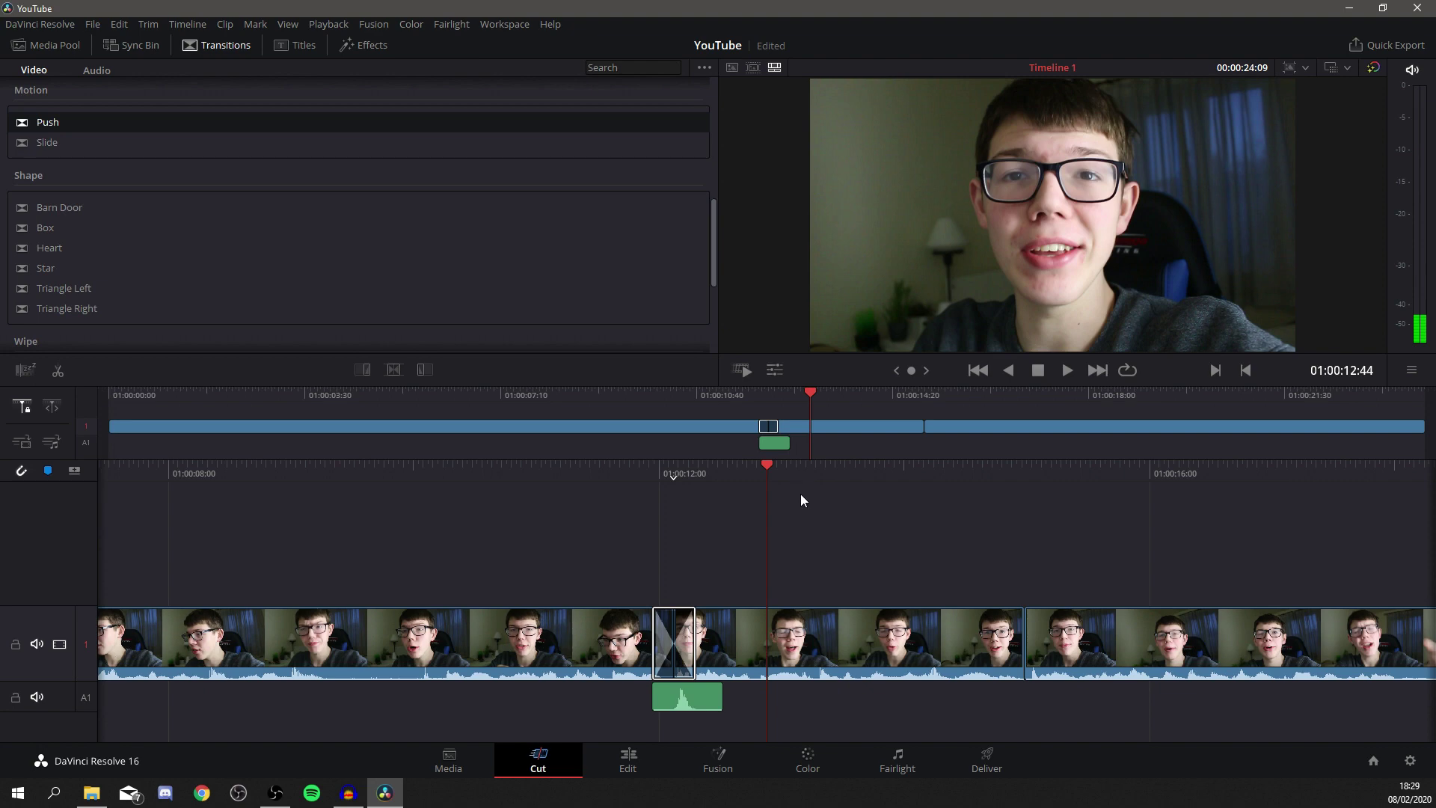
{"action": "left_click", "coordinate": [704, 395]}
{"action": "key", "text": "space"}
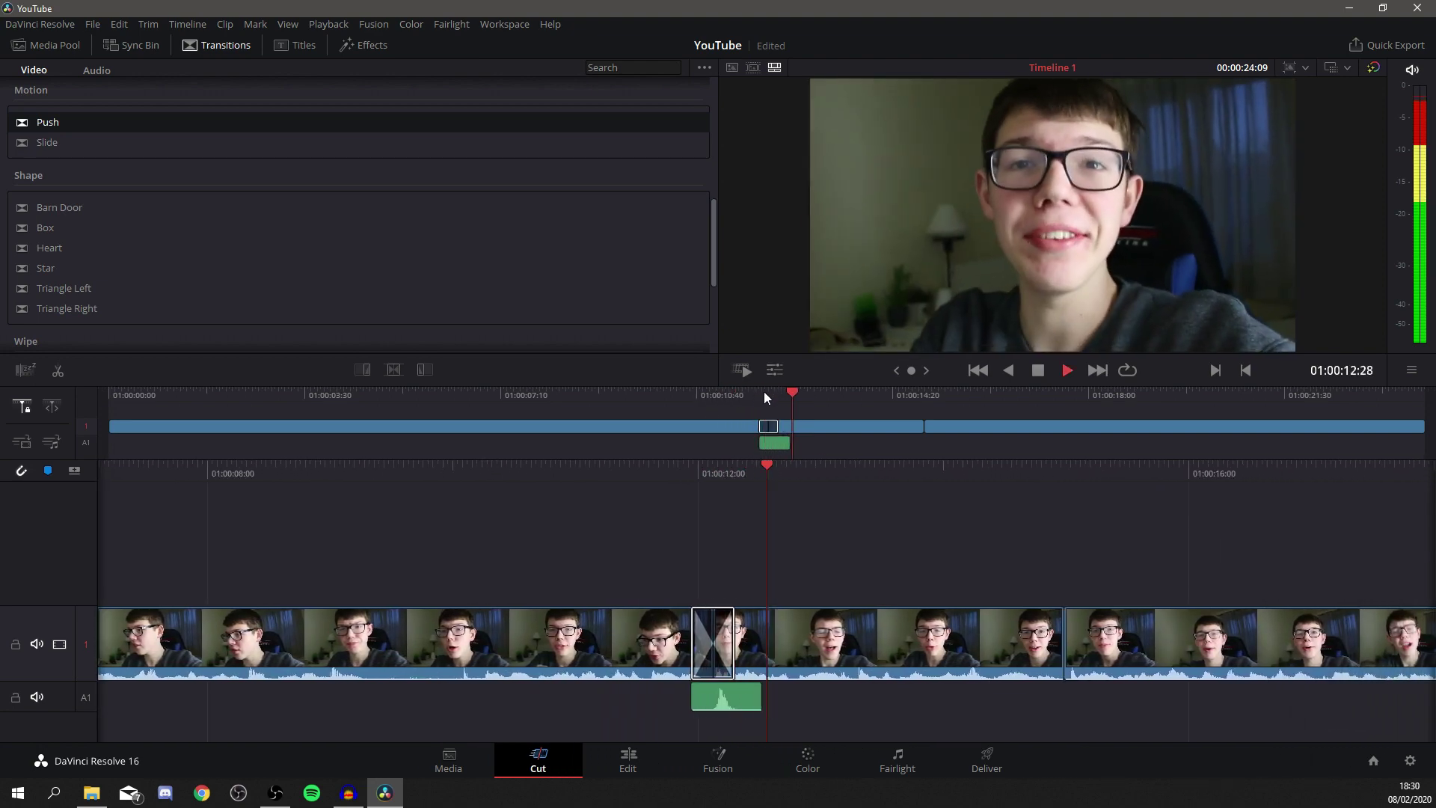
{"action": "key", "text": "space"}
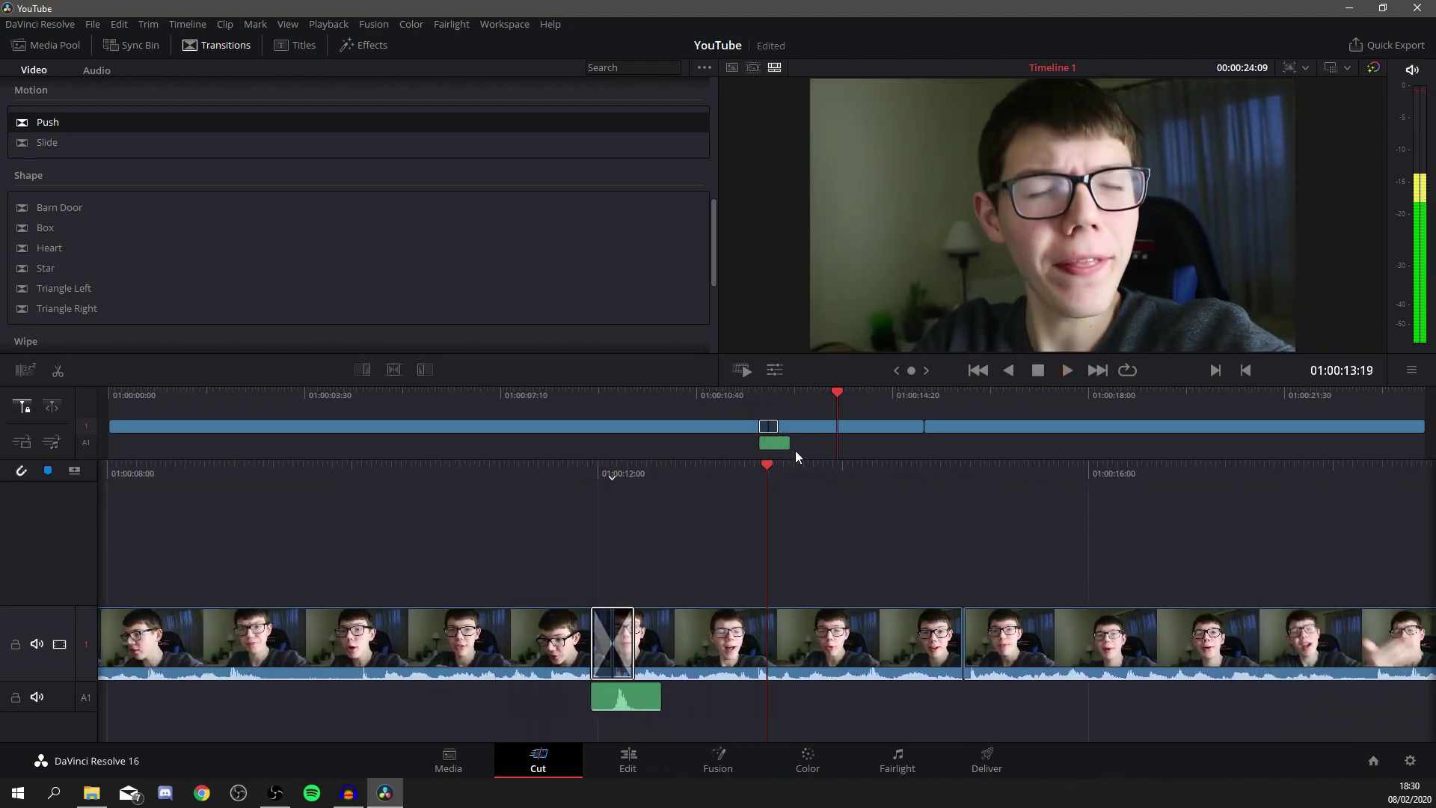
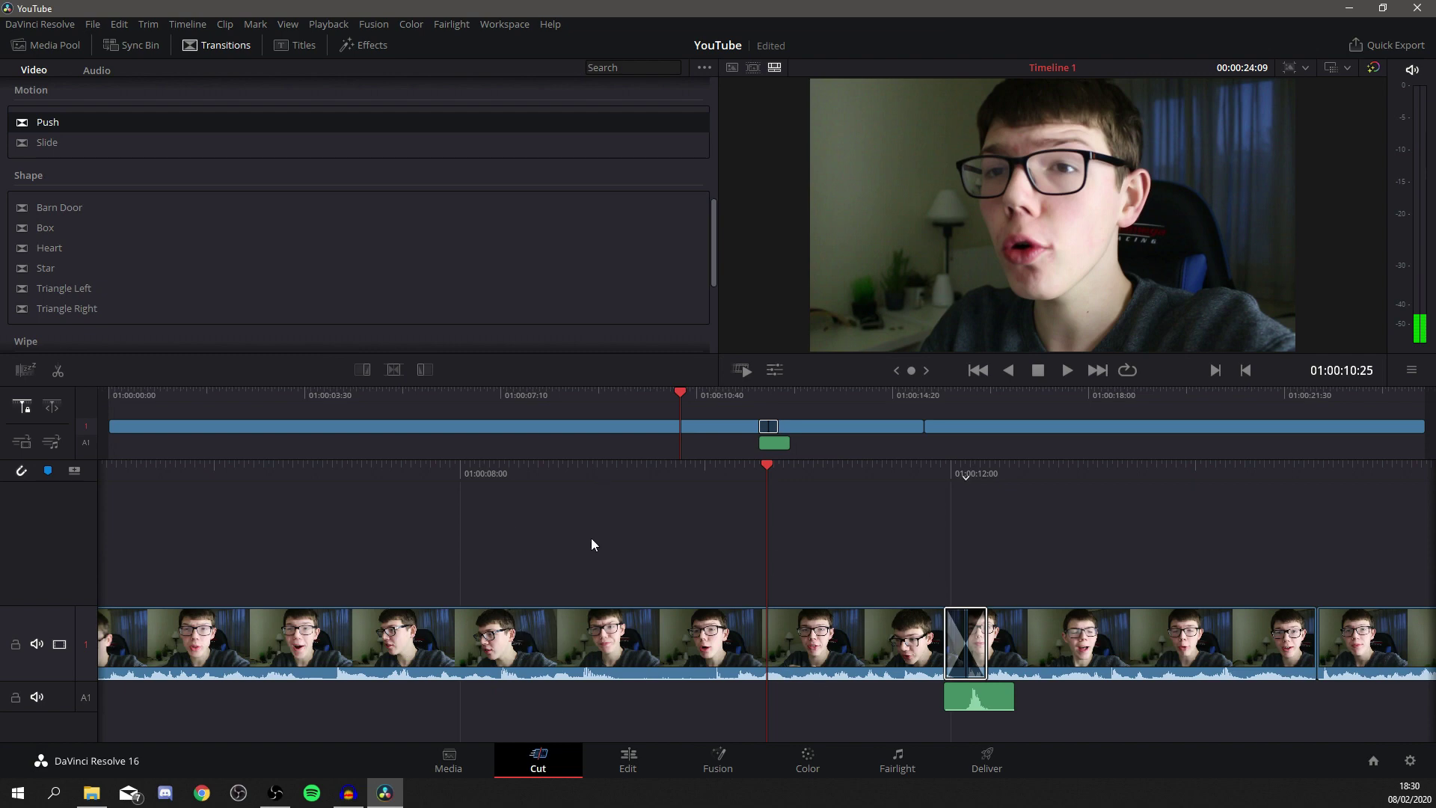
Step: Scrub from about 01:00:08:15 back to the Push transition and look at the available video effects
{"action": "key", "text": "j"}
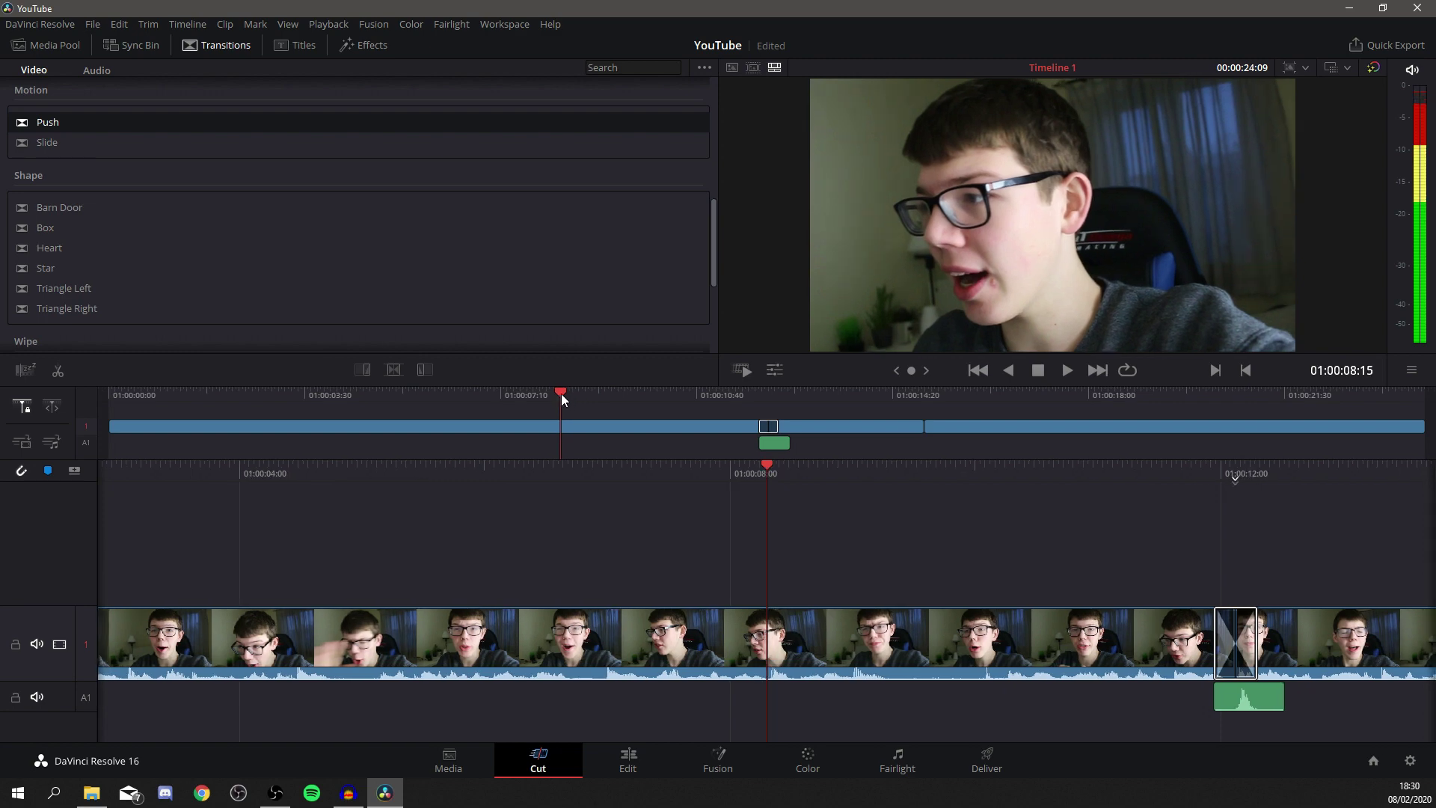
{"action": "left_click_drag", "start_coordinate": [562, 396], "coordinate": [761, 390]}
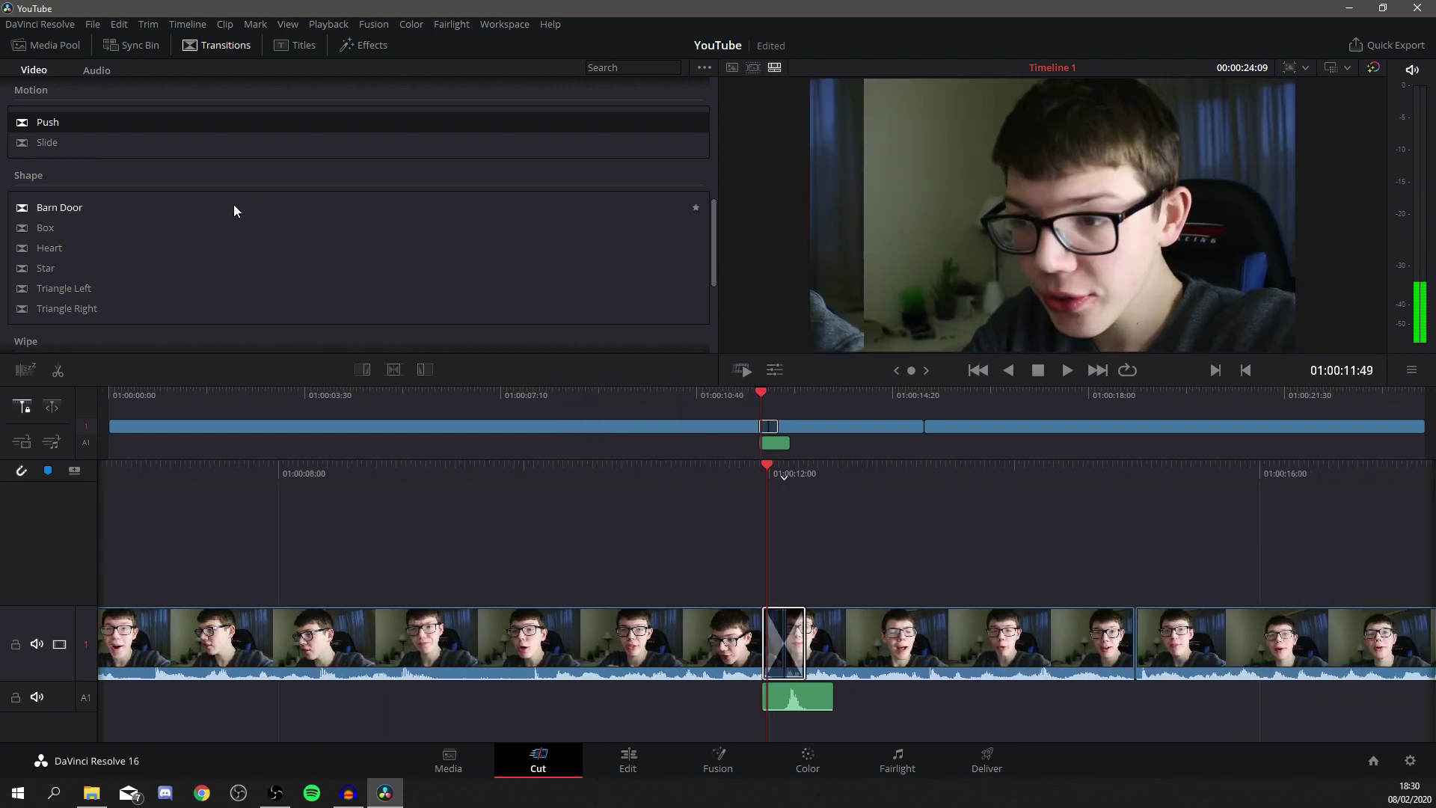
{"action": "scroll", "coordinate": [257, 169], "scroll_direction": "down", "scroll_amount": 1}
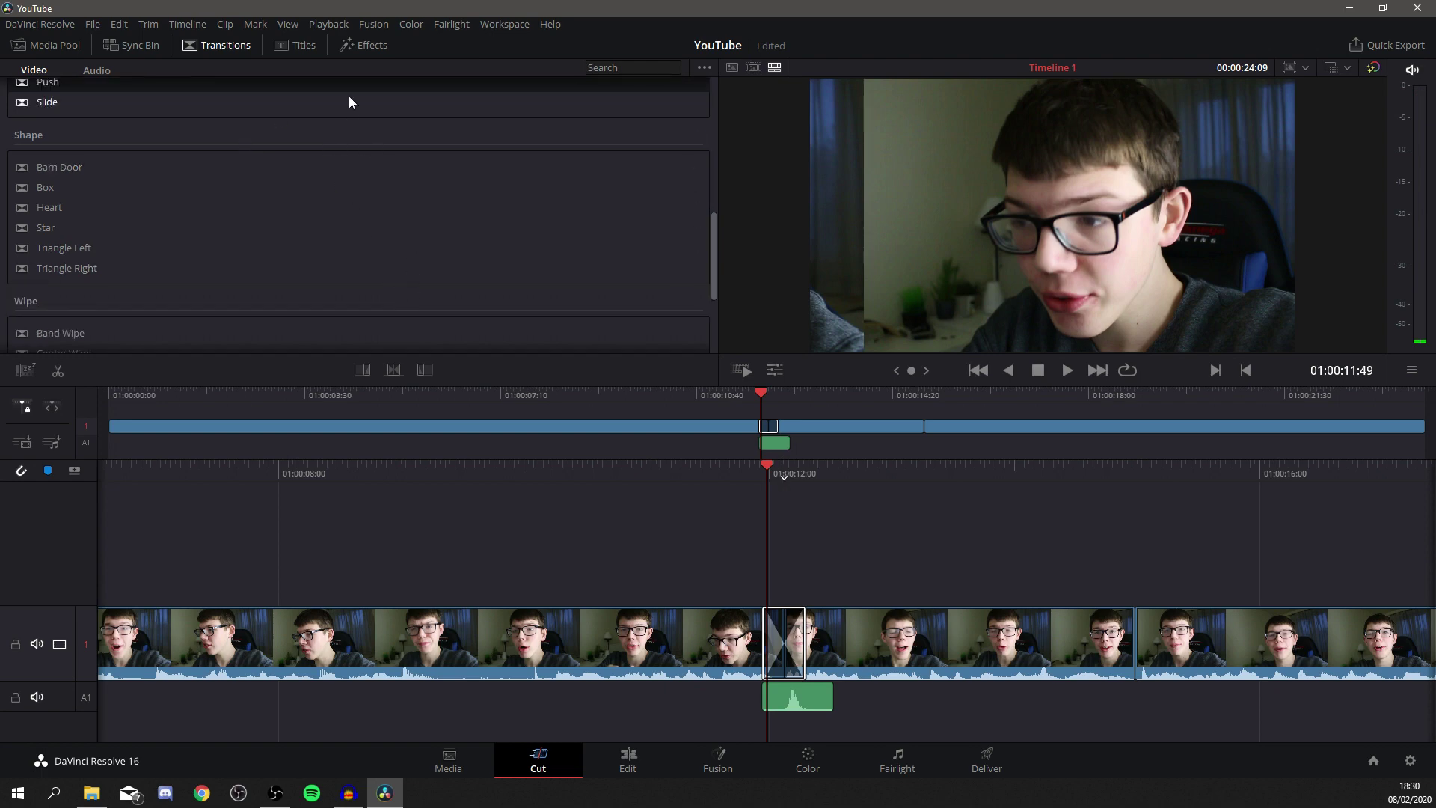
{"action": "left_click", "coordinate": [370, 45]}
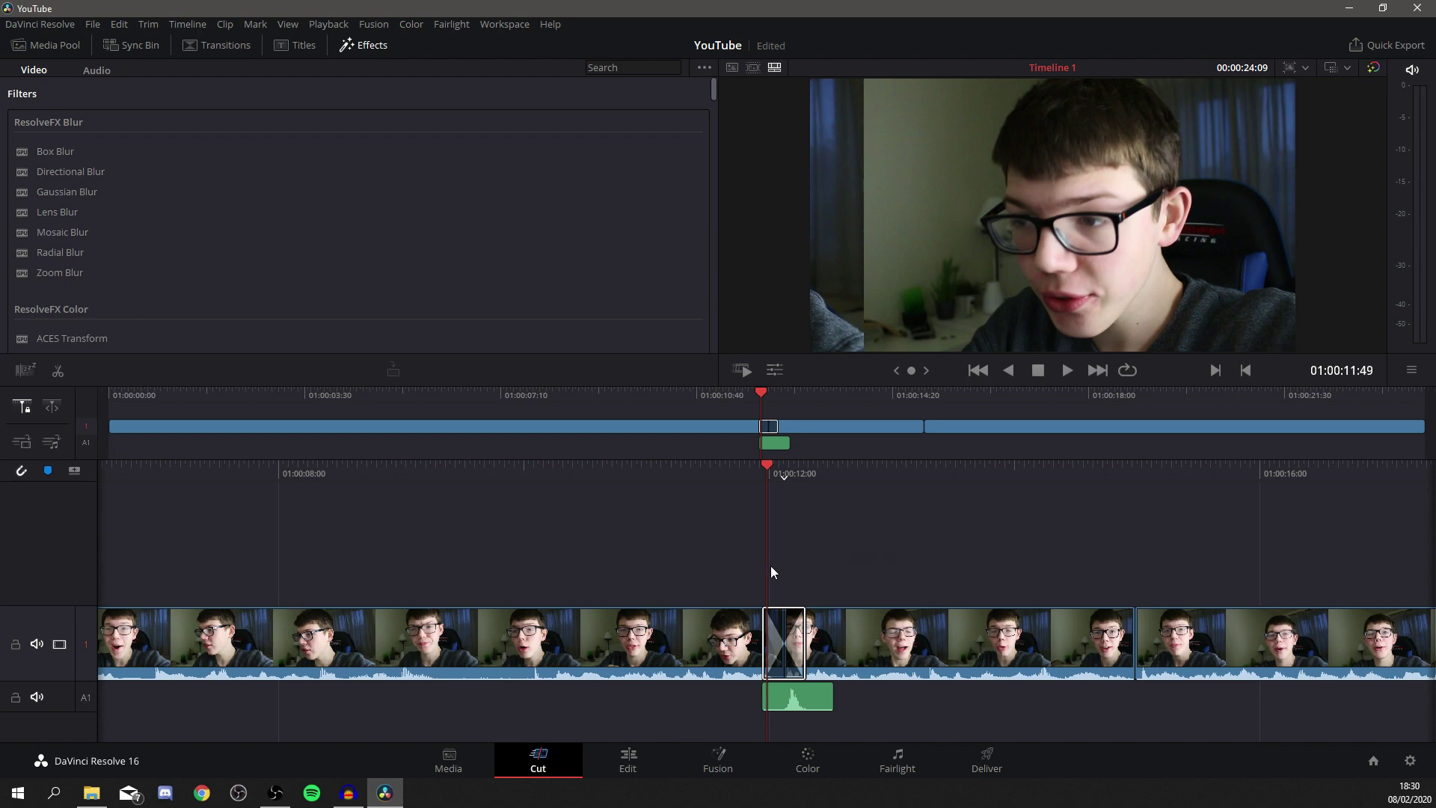
Step: Split the clip just after 01:00:16:00 and again about one second further on, and select the short section between the cuts
{"action": "key", "text": "space"}
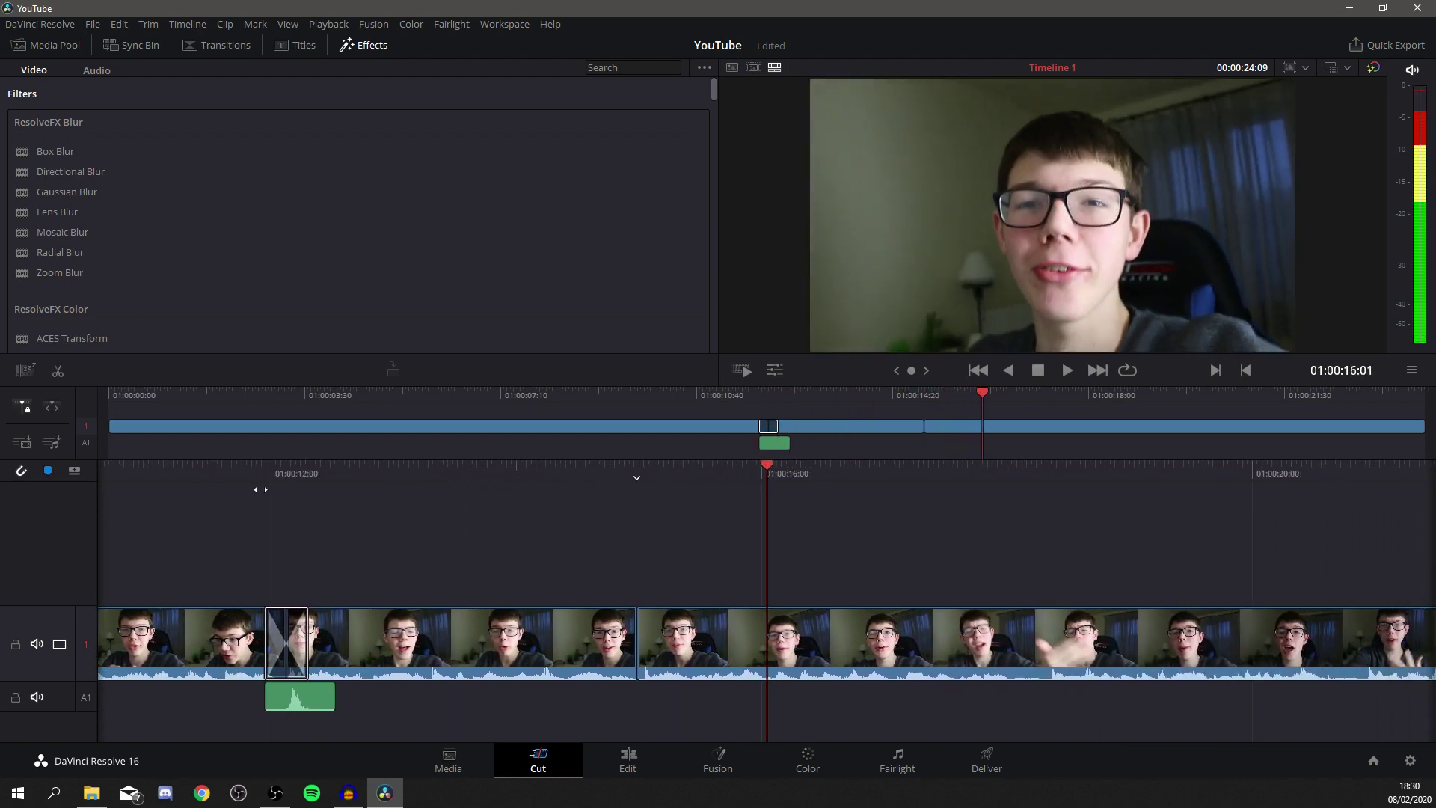
{"action": "key", "text": "space"}
{"action": "key", "text": "ctrl+b"}
{"action": "key", "text": "space"}
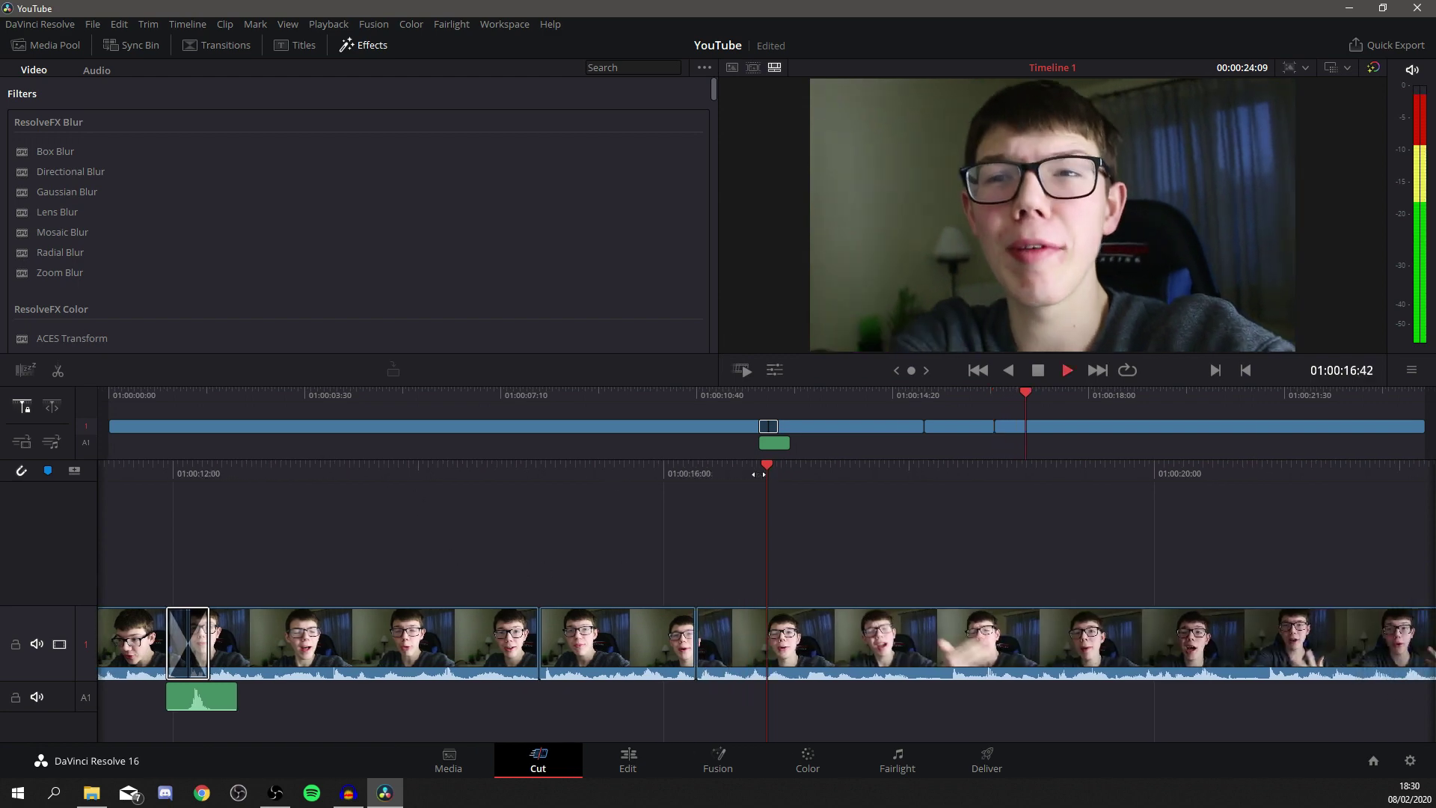
{"action": "key", "text": "space"}
{"action": "left_click", "coordinate": [686, 650]}
{"action": "scroll", "coordinate": [719, 685], "scroll_direction": "up", "scroll_amount": 3}
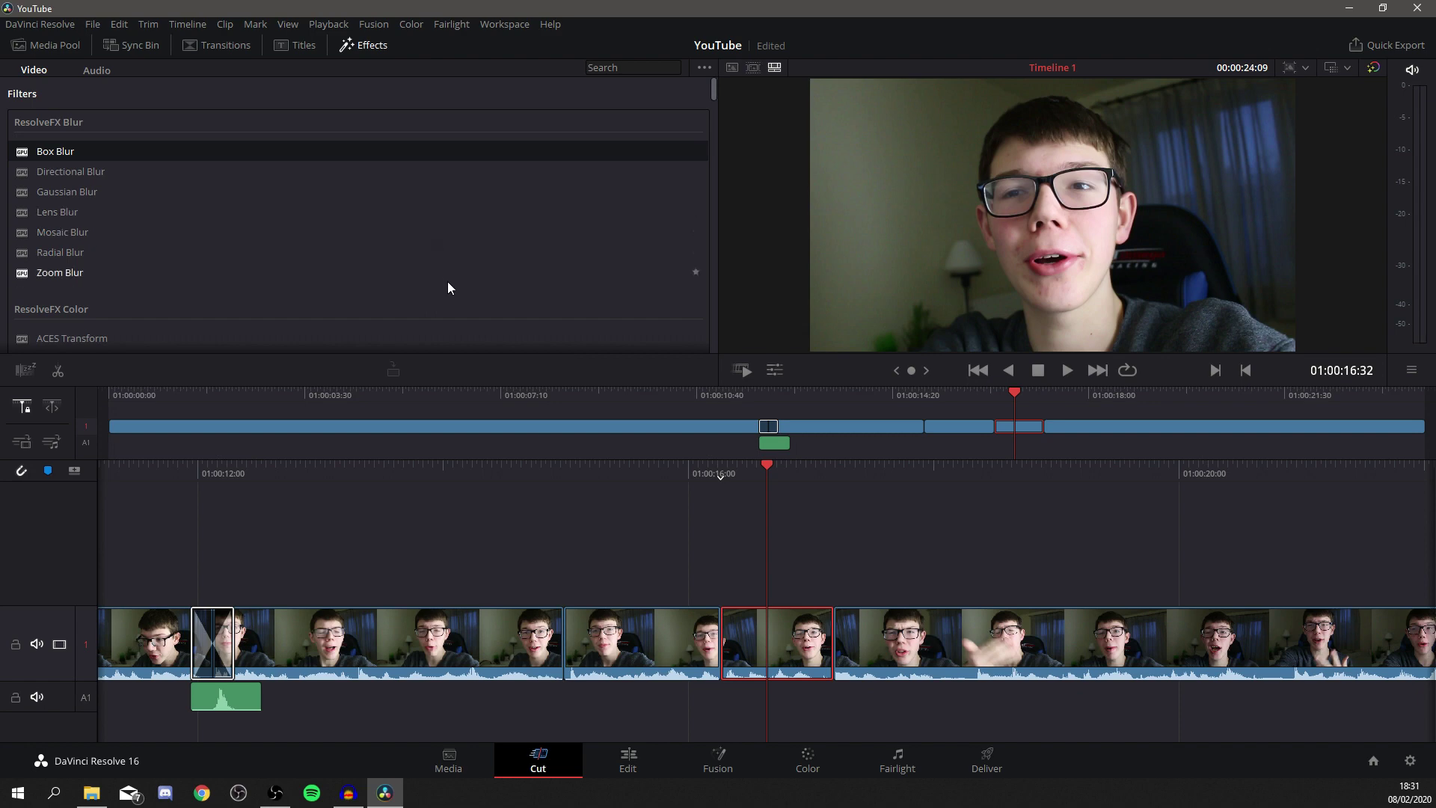
Step: Apply the Box Blur effect to the short section after 01:00:16:00 and play it back
{"action": "left_click_drag", "start_coordinate": [73, 149], "coordinate": [788, 638]}
{"action": "key", "text": "space"}
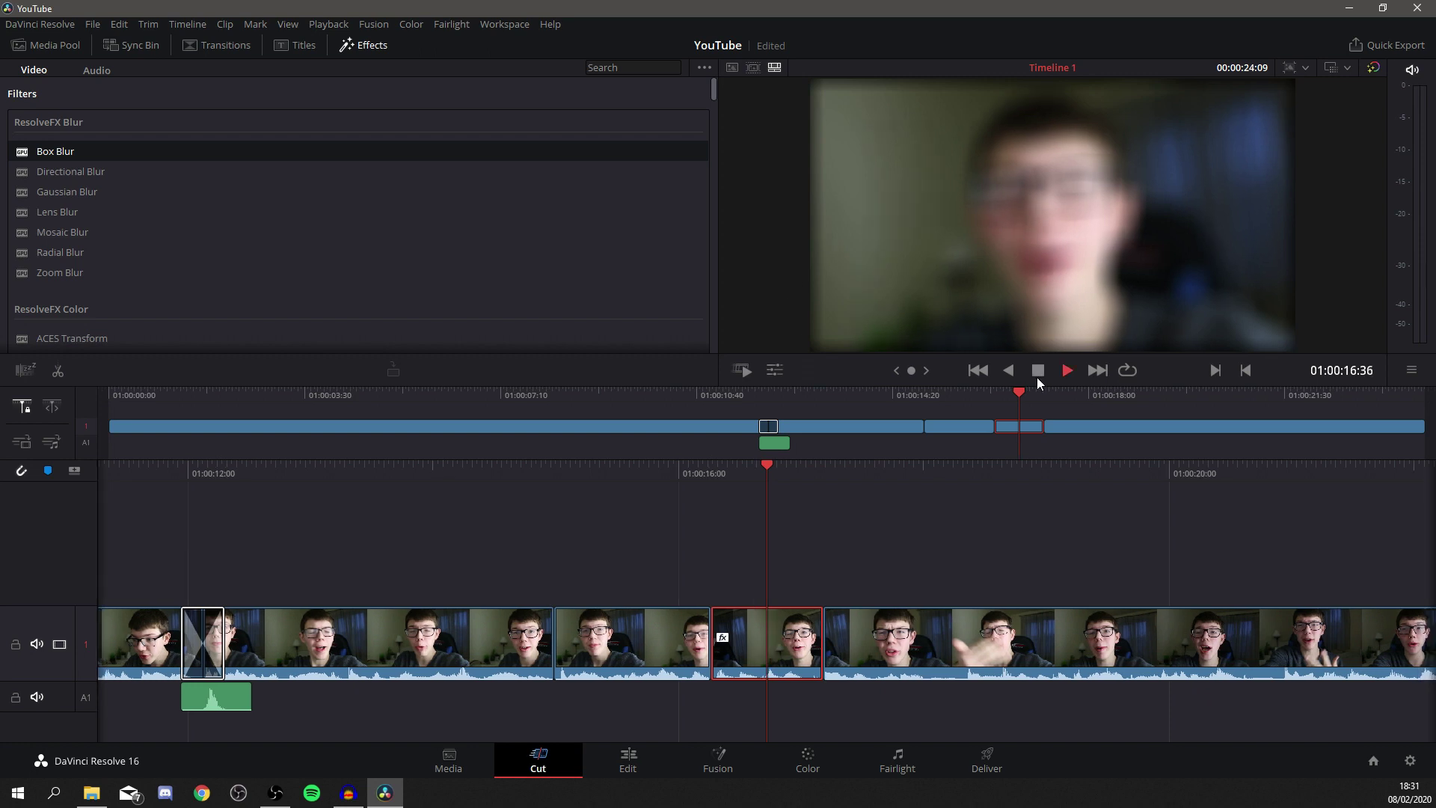
{"action": "key", "text": "space"}
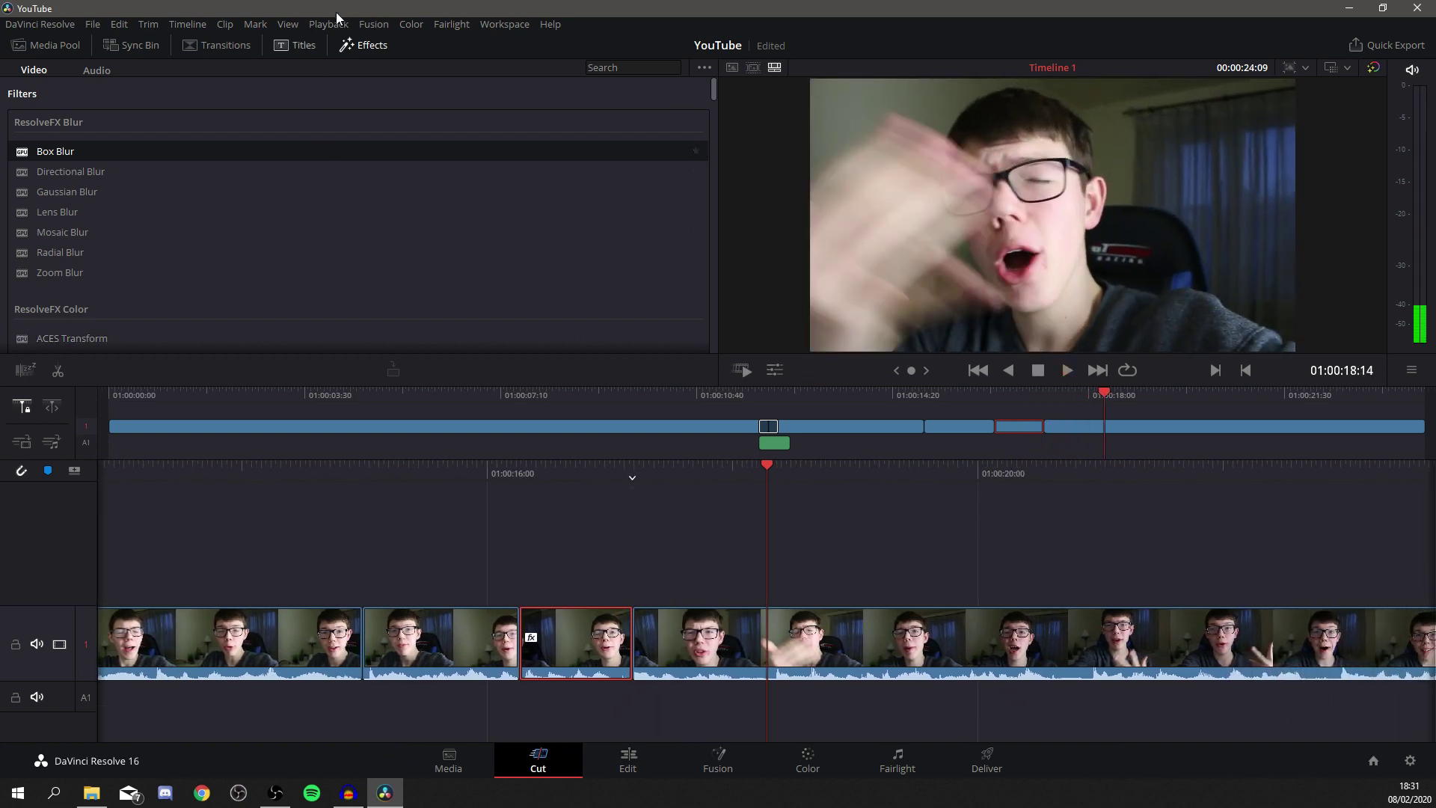
Step: Switch to the Edit page, move the whoosh sound slightly earlier on Audio 2 and play from before the transition
{"action": "left_click", "coordinate": [629, 763]}
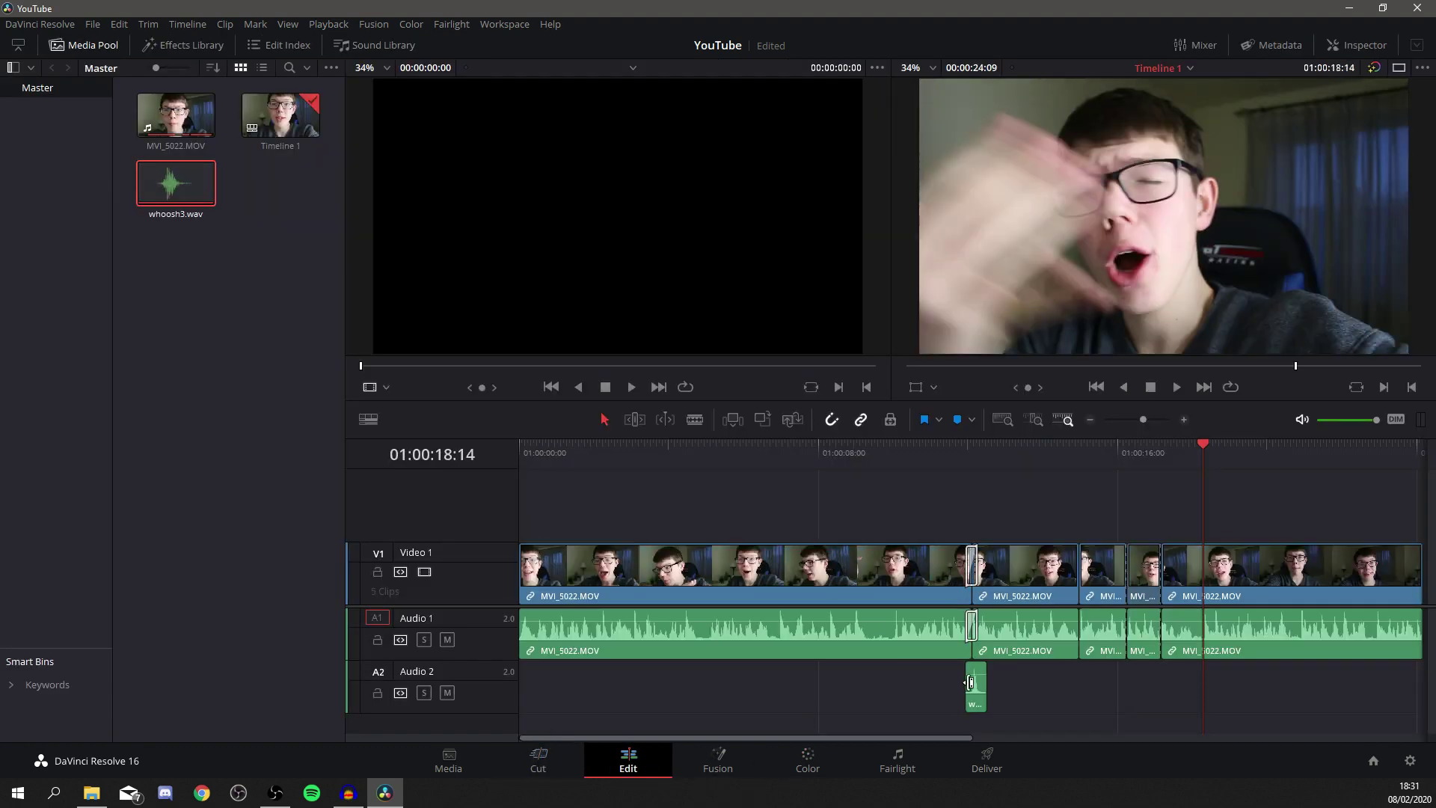
{"action": "mouse_move", "coordinate": [980, 686]}
{"action": "left_mouse_down"}
{"action": "mouse_move", "coordinate": [865, 687]}
{"action": "mouse_move", "coordinate": [972, 690]}
{"action": "left_mouse_up"}
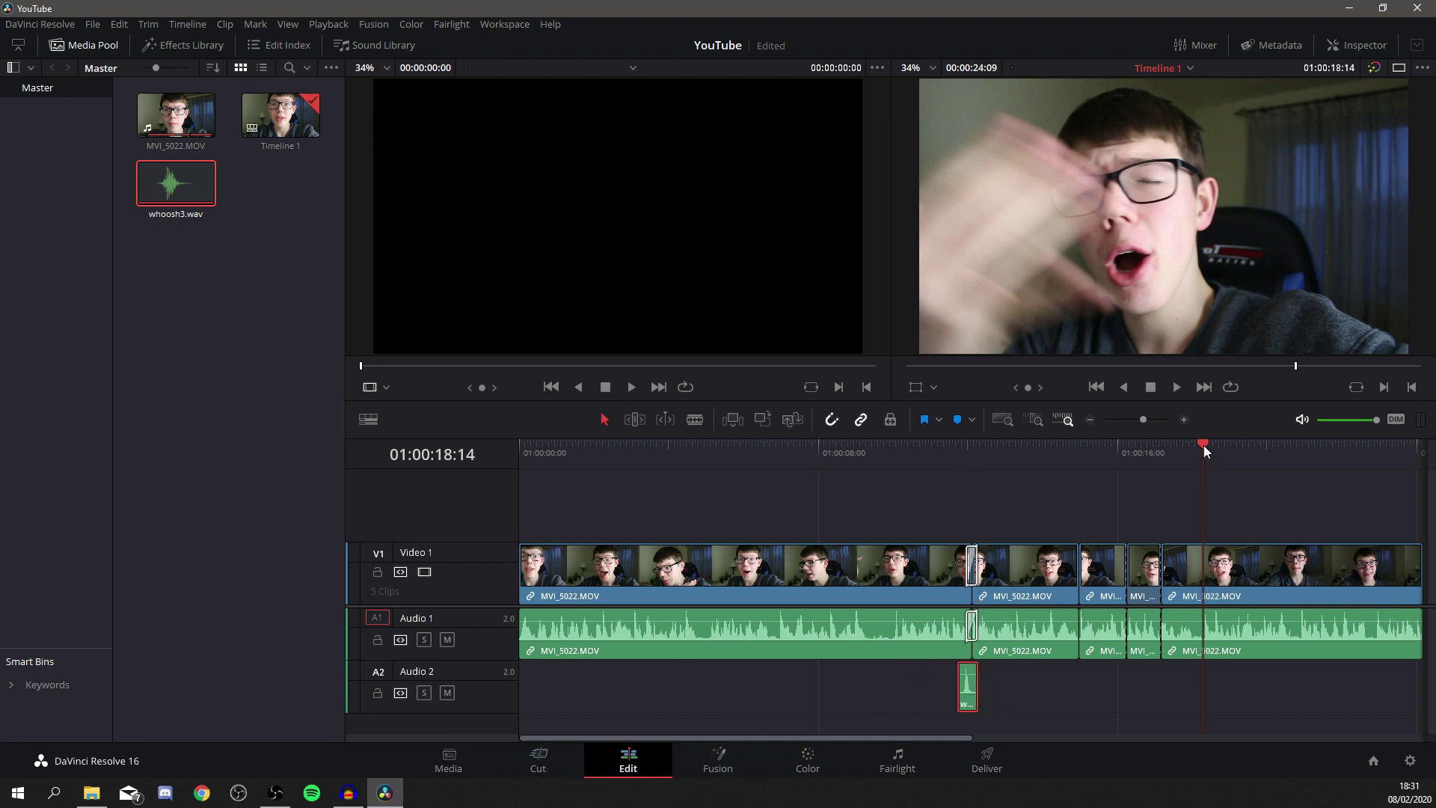
{"action": "left_click_drag", "start_coordinate": [1206, 440], "coordinate": [914, 473]}
{"action": "key", "text": "space"}
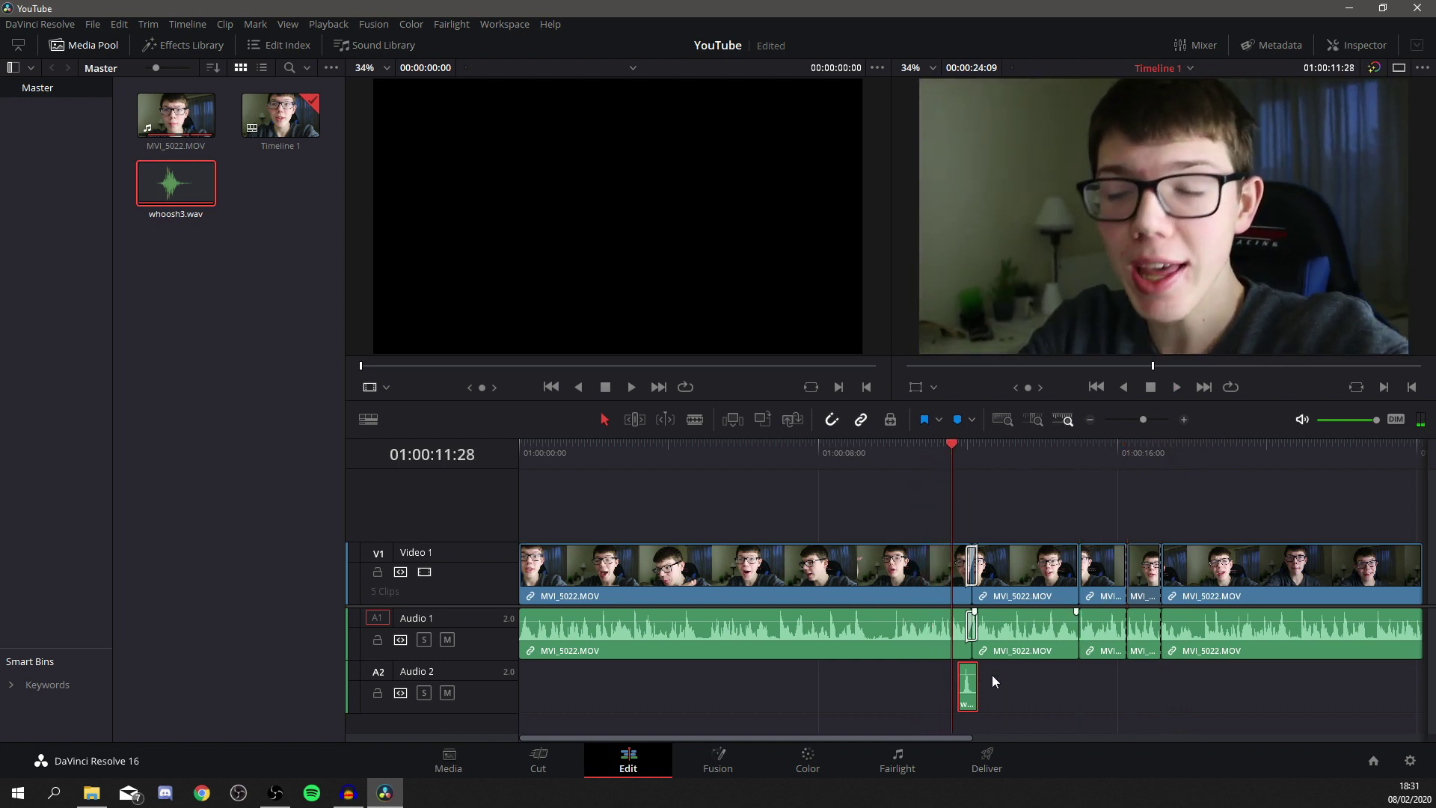
Step: Move the whoosh sound to start at the first cut and play the transition back
{"action": "left_click_drag", "start_coordinate": [948, 738], "coordinate": [995, 721]}
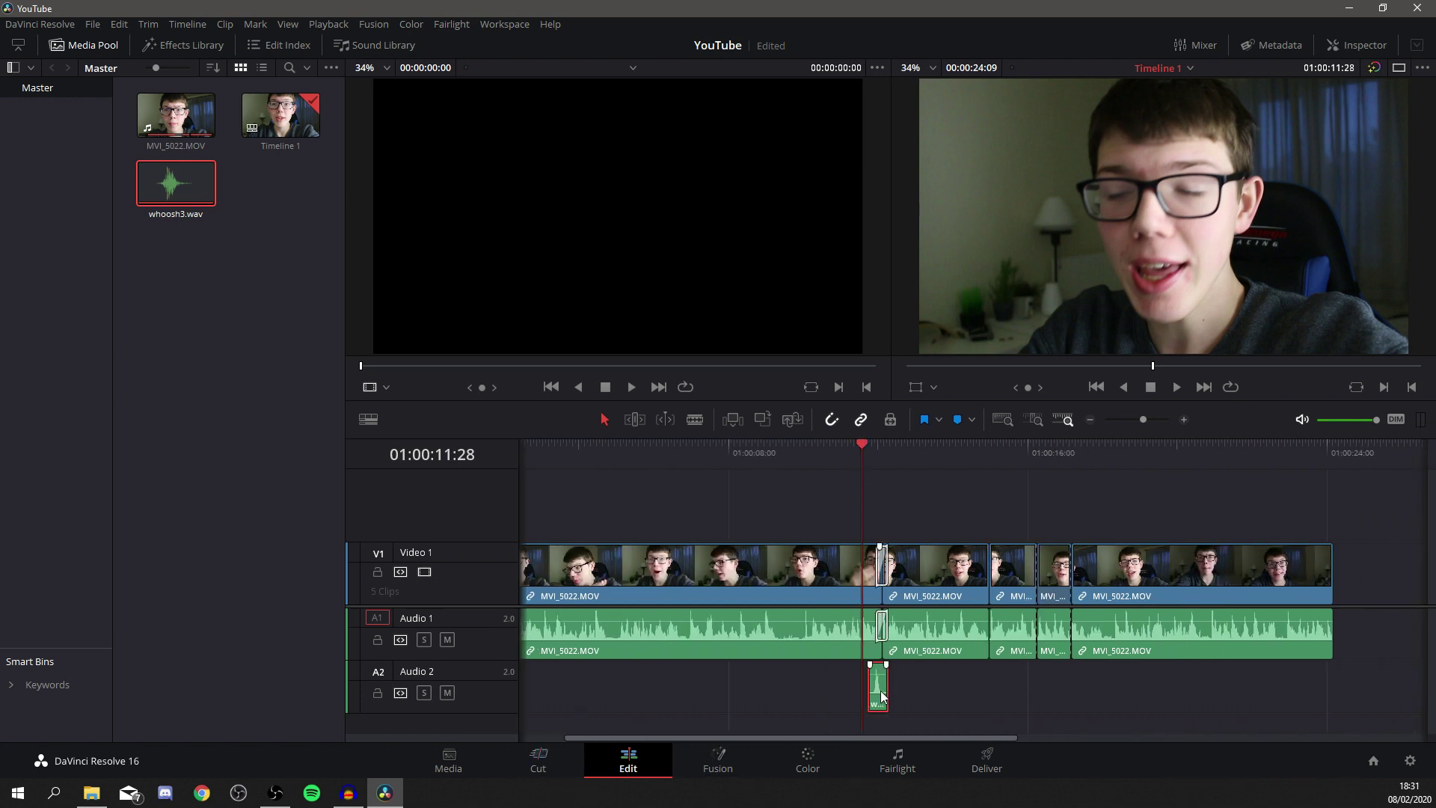
{"action": "mouse_move", "coordinate": [882, 686]}
{"action": "left_mouse_down"}
{"action": "mouse_move", "coordinate": [1180, 692]}
{"action": "mouse_move", "coordinate": [890, 707]}
{"action": "left_mouse_up"}
{"action": "scroll", "coordinate": [1187, 672], "scroll_direction": "down", "scroll_amount": 5}
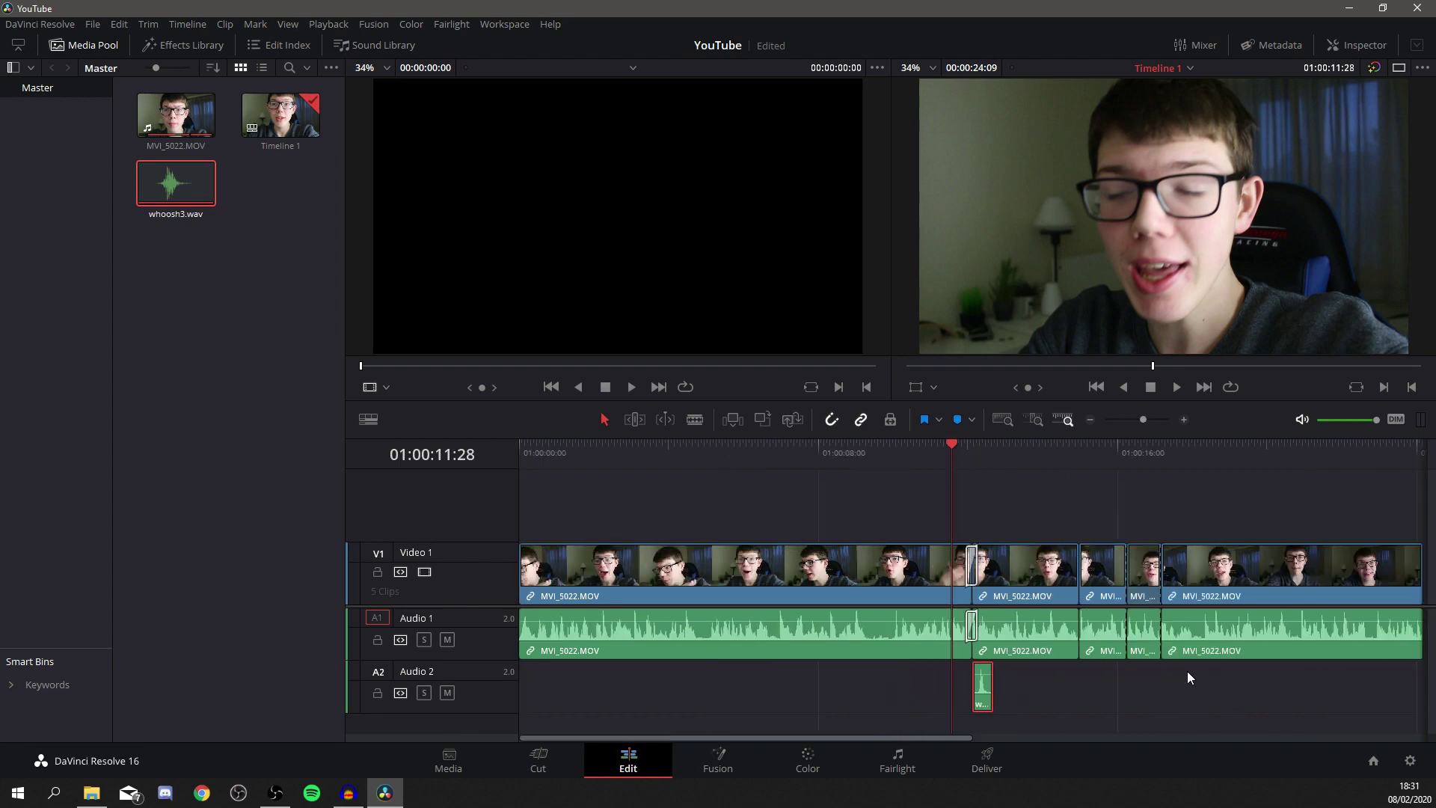
{"action": "scroll", "coordinate": [1188, 673], "scroll_direction": "up", "scroll_amount": 2}
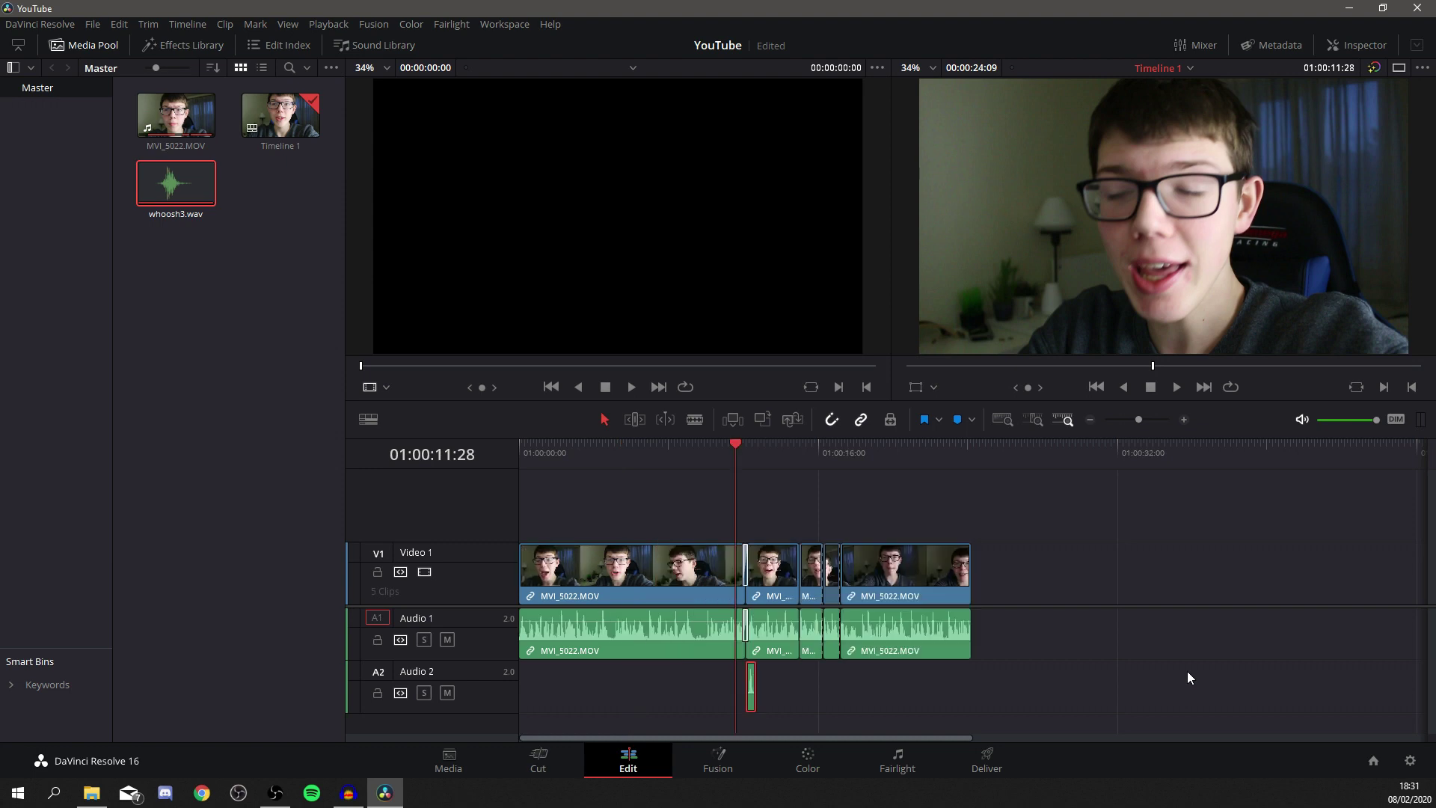
{"action": "scroll", "coordinate": [1187, 671], "scroll_direction": "up", "scroll_amount": 3}
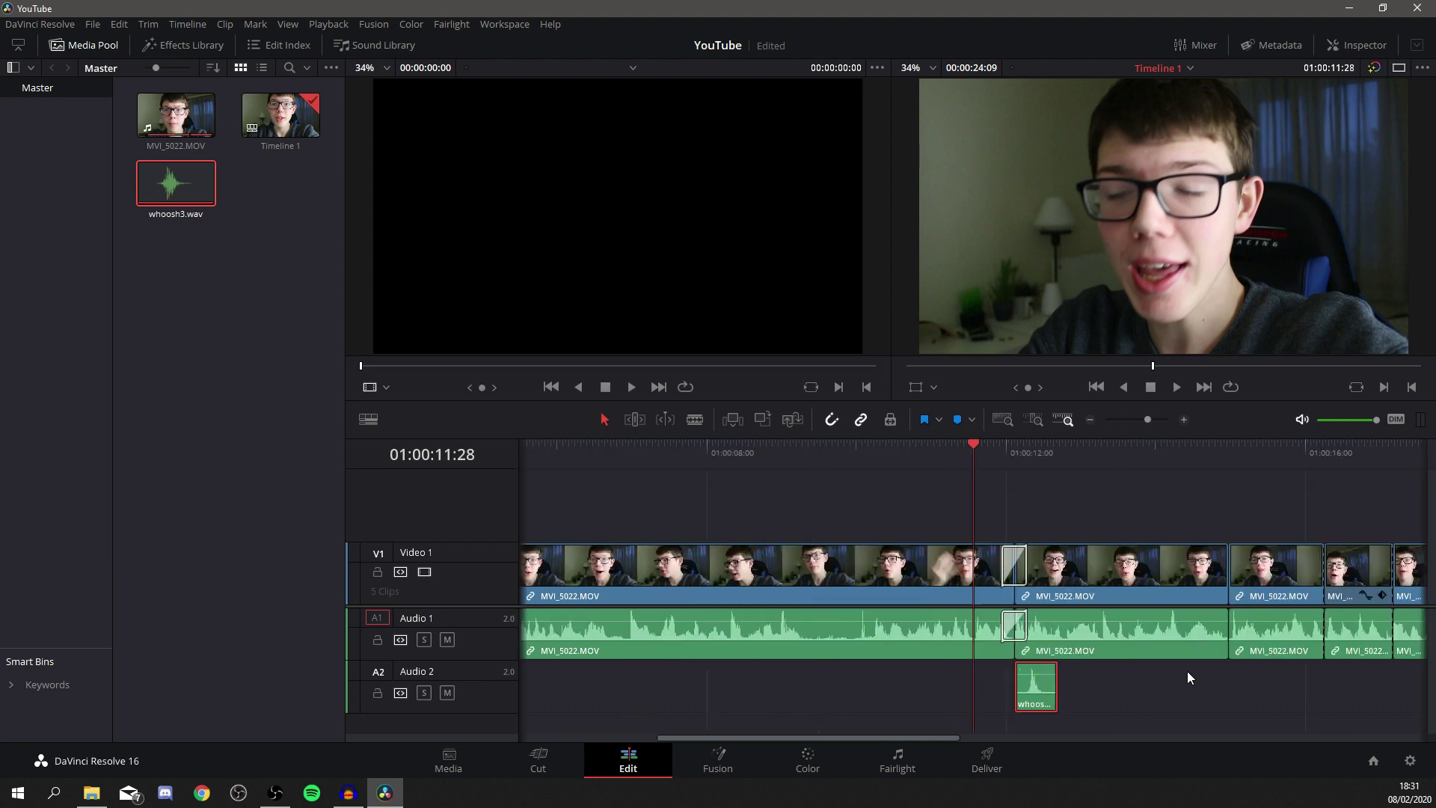
{"action": "scroll", "coordinate": [1186, 671], "scroll_direction": "down", "scroll_amount": 3}
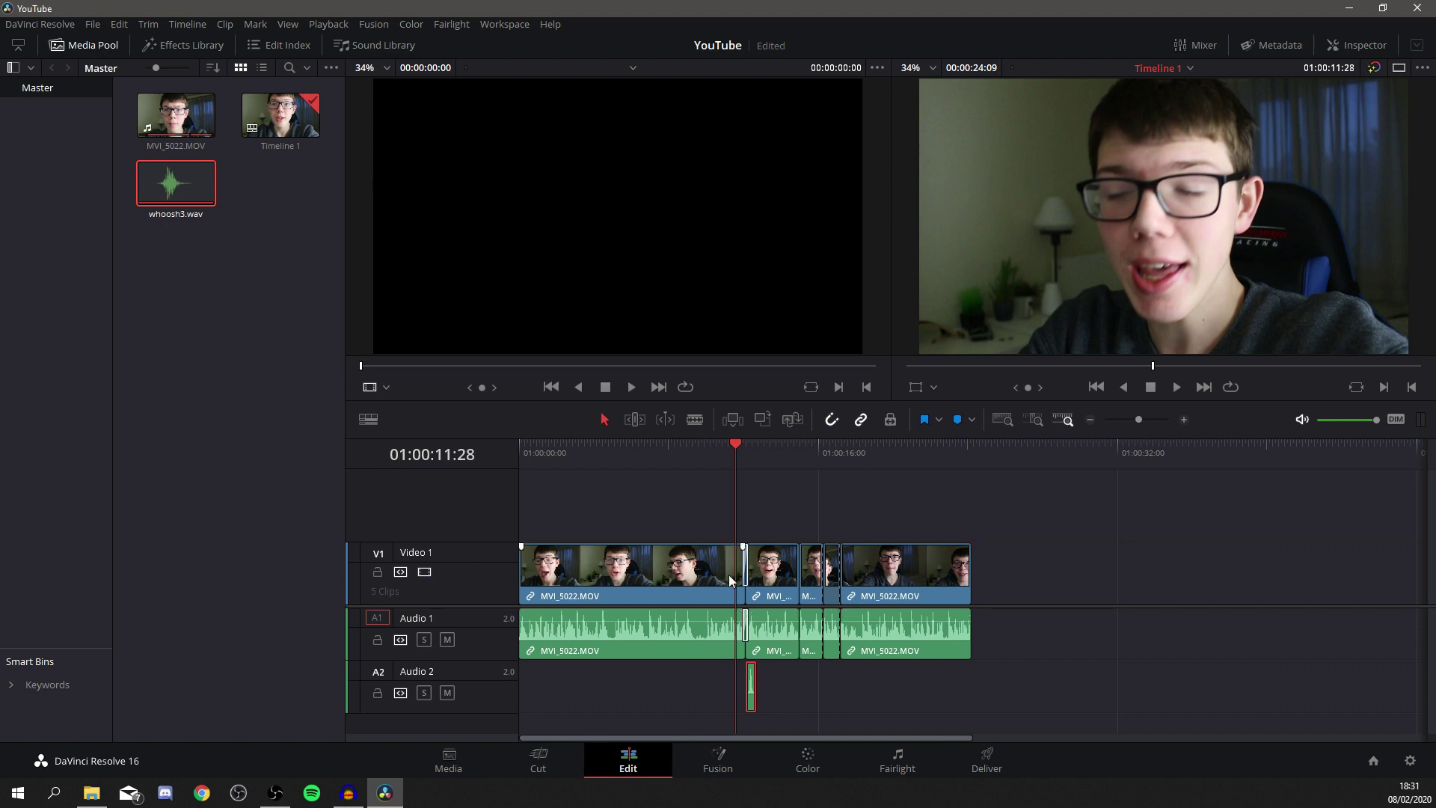
{"action": "left_click", "coordinate": [795, 536]}
{"action": "key", "text": "space"}
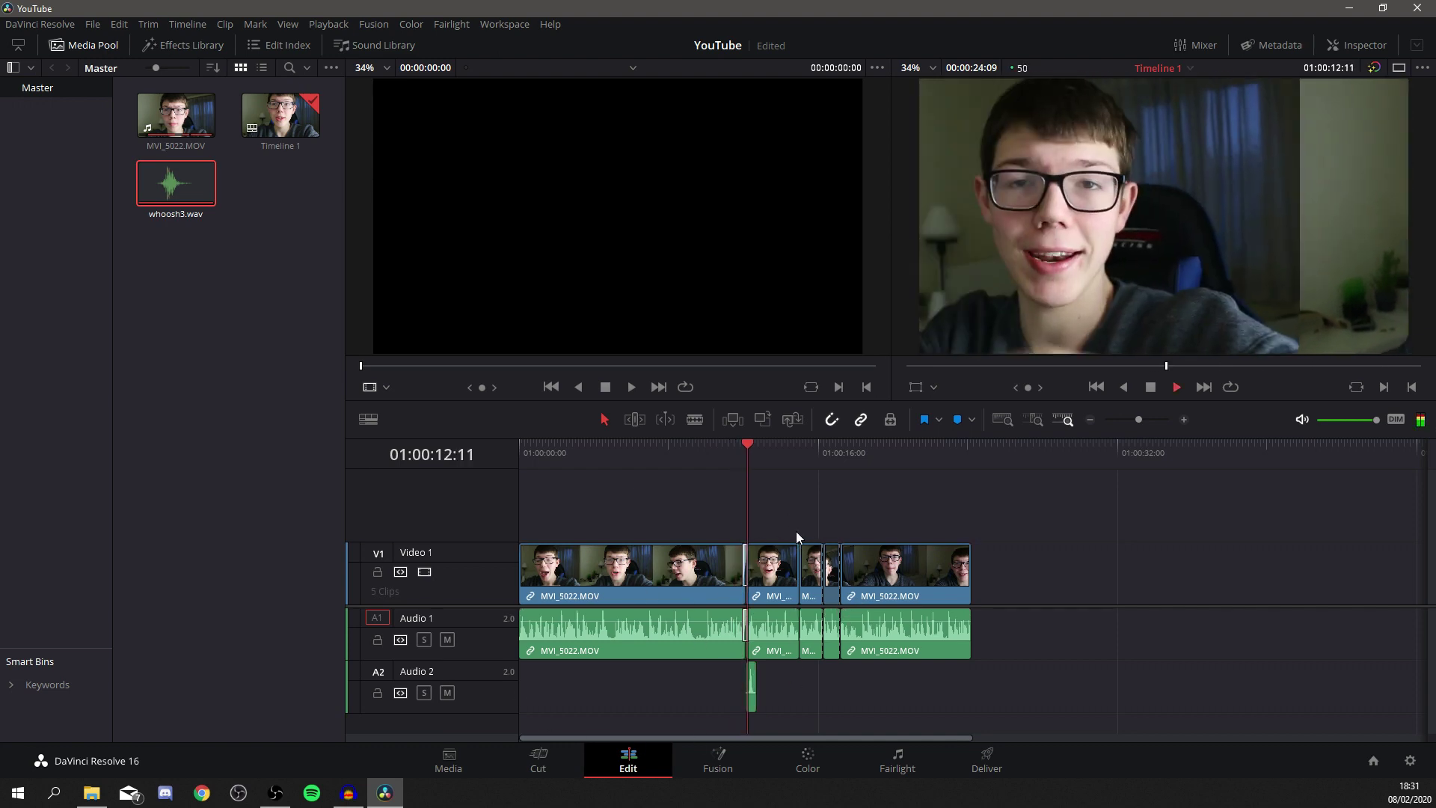
{"action": "key", "text": "space"}
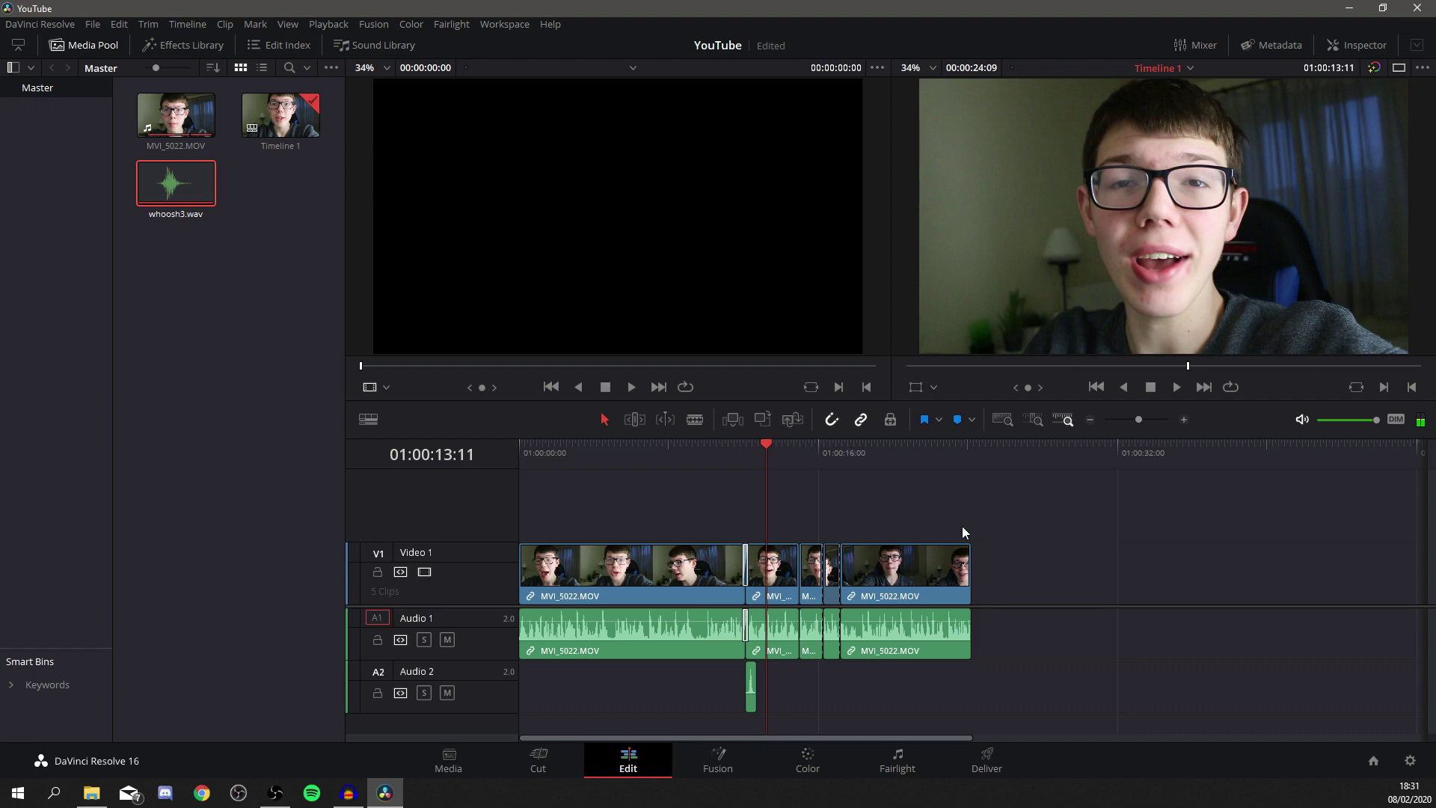
Step: Darken the second clip on the Color page by pulling its custom curve down below the midpoint, and return to the Edit page
{"action": "left_click", "coordinate": [800, 771]}
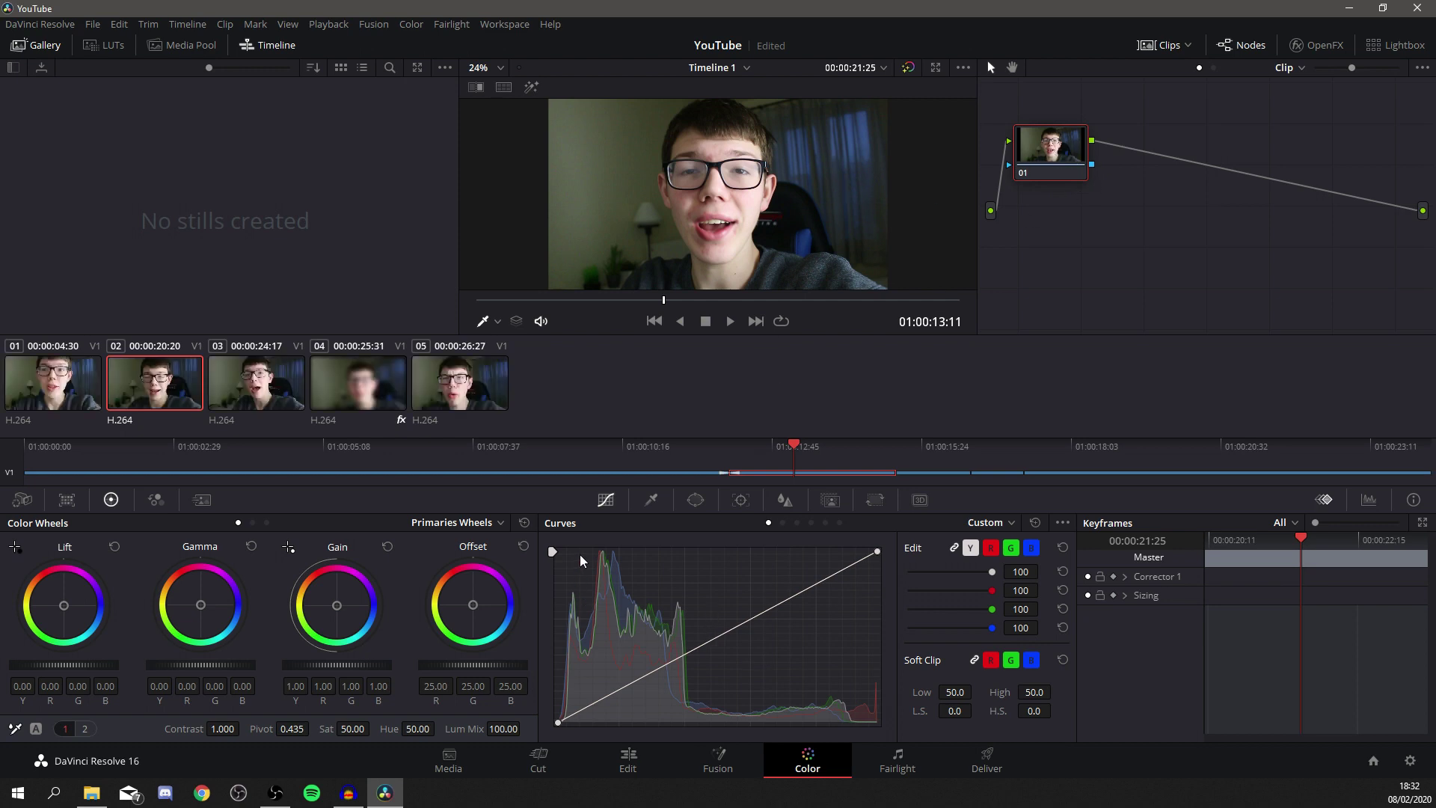
{"action": "left_click_drag", "start_coordinate": [708, 643], "coordinate": [675, 681]}
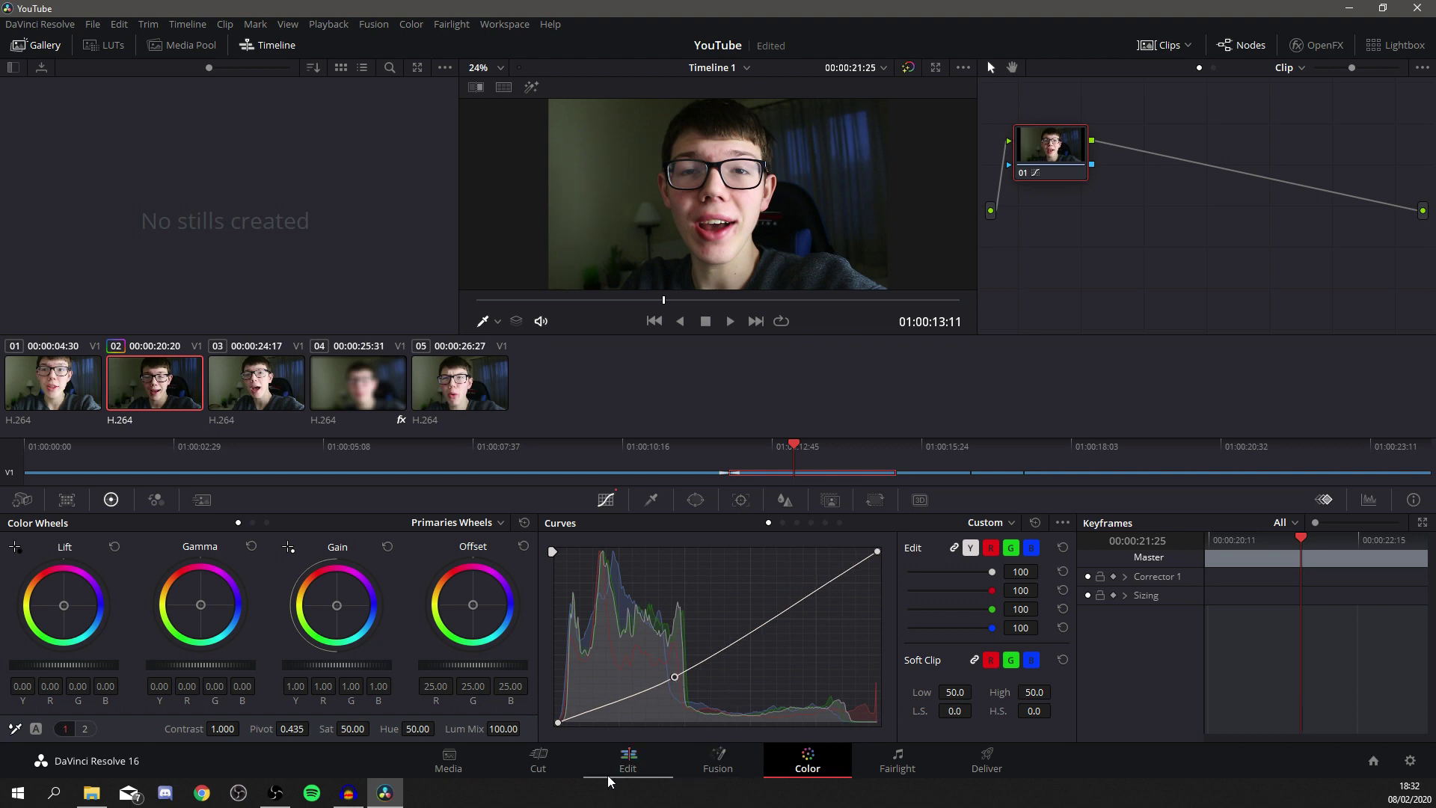
{"action": "left_click", "coordinate": [630, 764]}
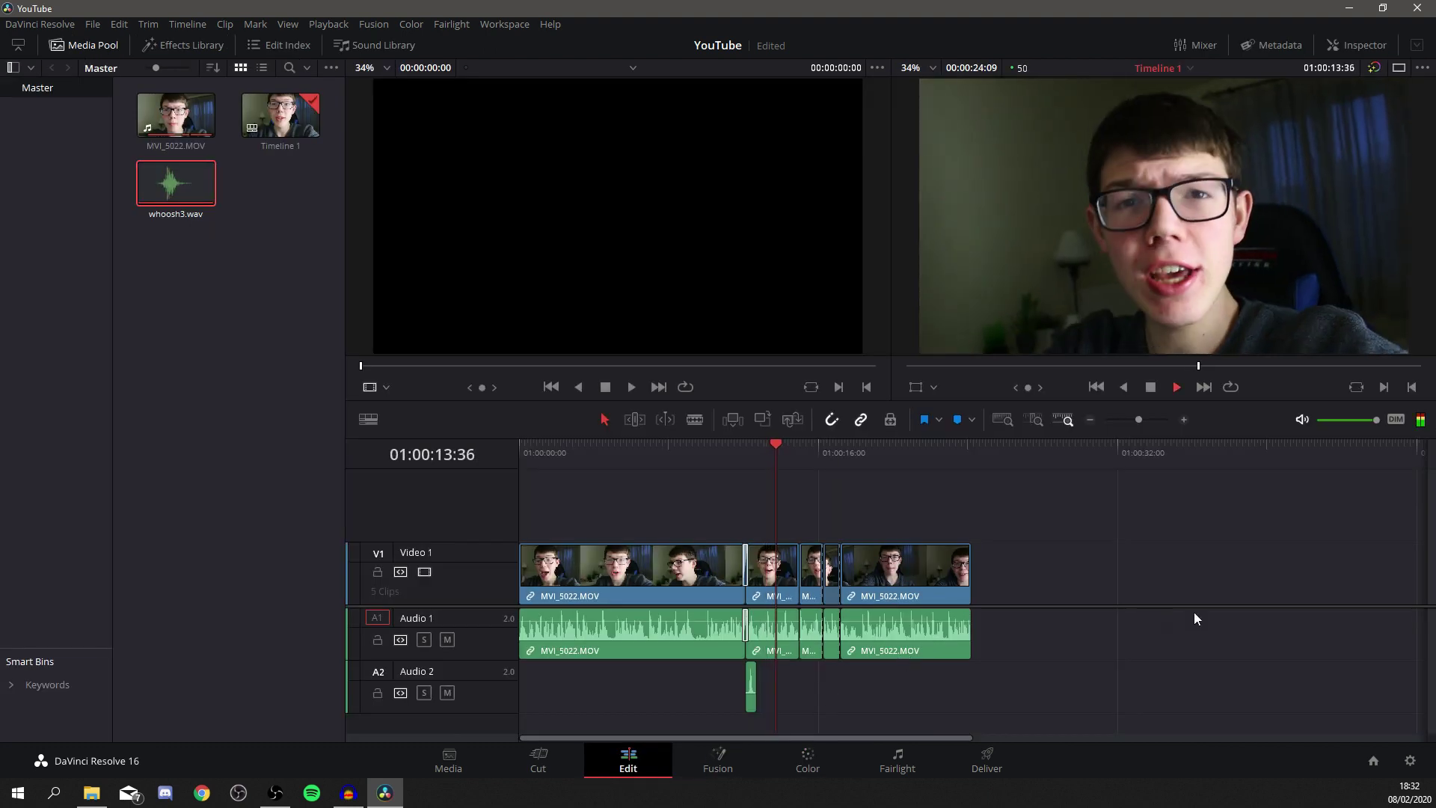
Step: Scrub from the end of the graded second clip to about 01:00:19:44 to compare it with the ungraded clips
{"action": "left_click", "coordinate": [798, 447]}
{"action": "left_click_drag", "start_coordinate": [798, 448], "coordinate": [790, 495]}
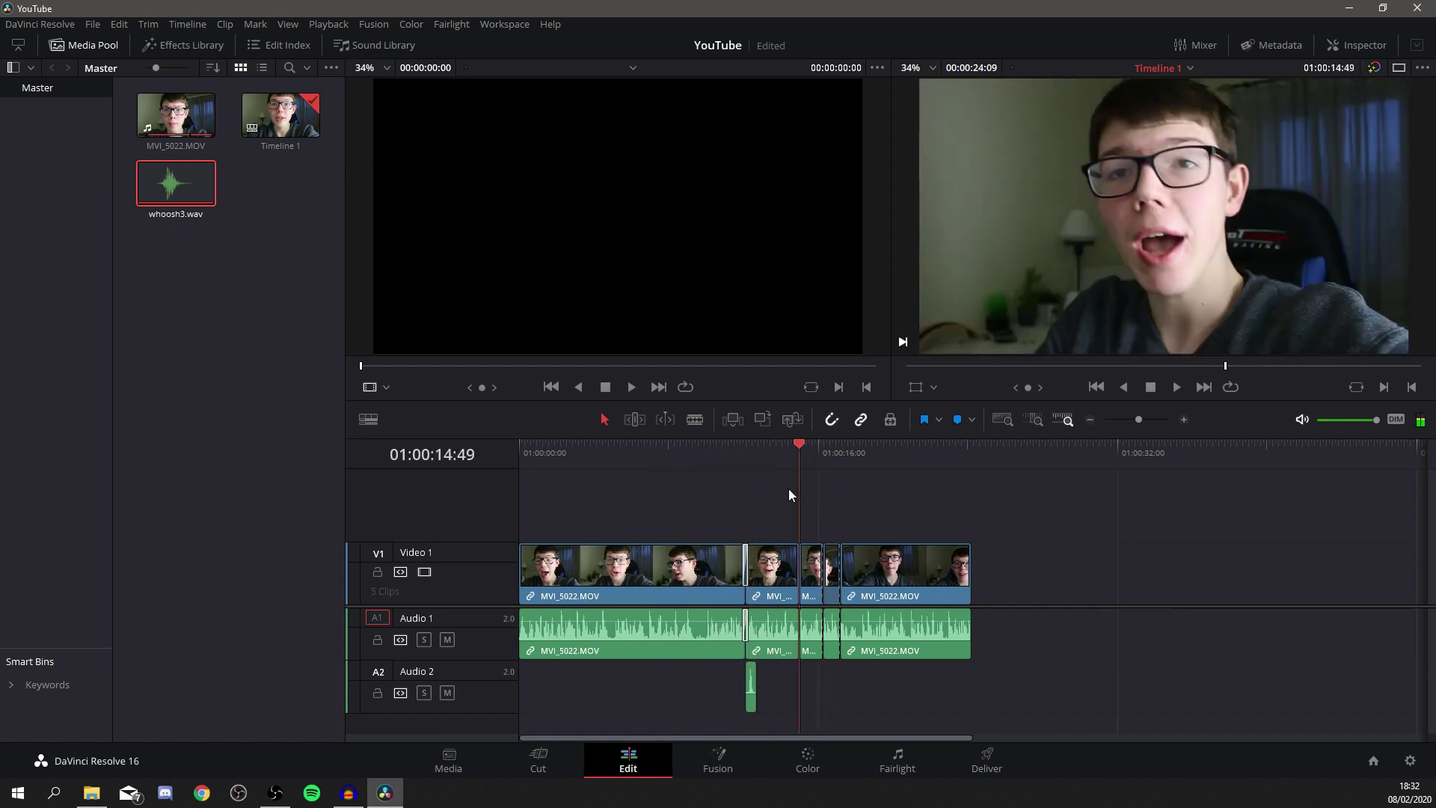
{"action": "left_click", "coordinate": [779, 580]}
{"action": "left_click_drag", "start_coordinate": [797, 444], "coordinate": [892, 439]}
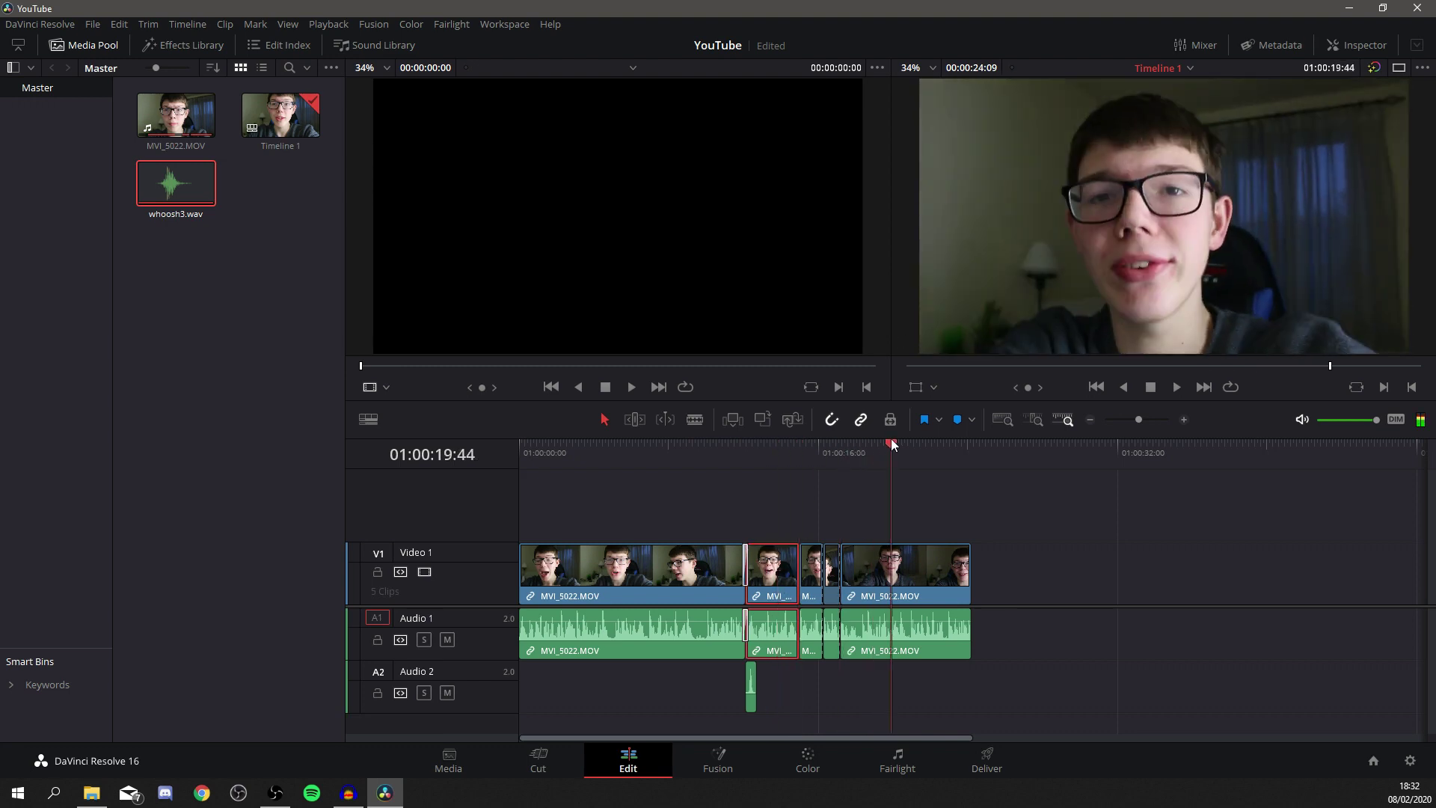
Step: Play part of the last clip, and brighten the second clip on the Color page by raising its custom curve point to about the diagonal
{"action": "key", "text": "space"}
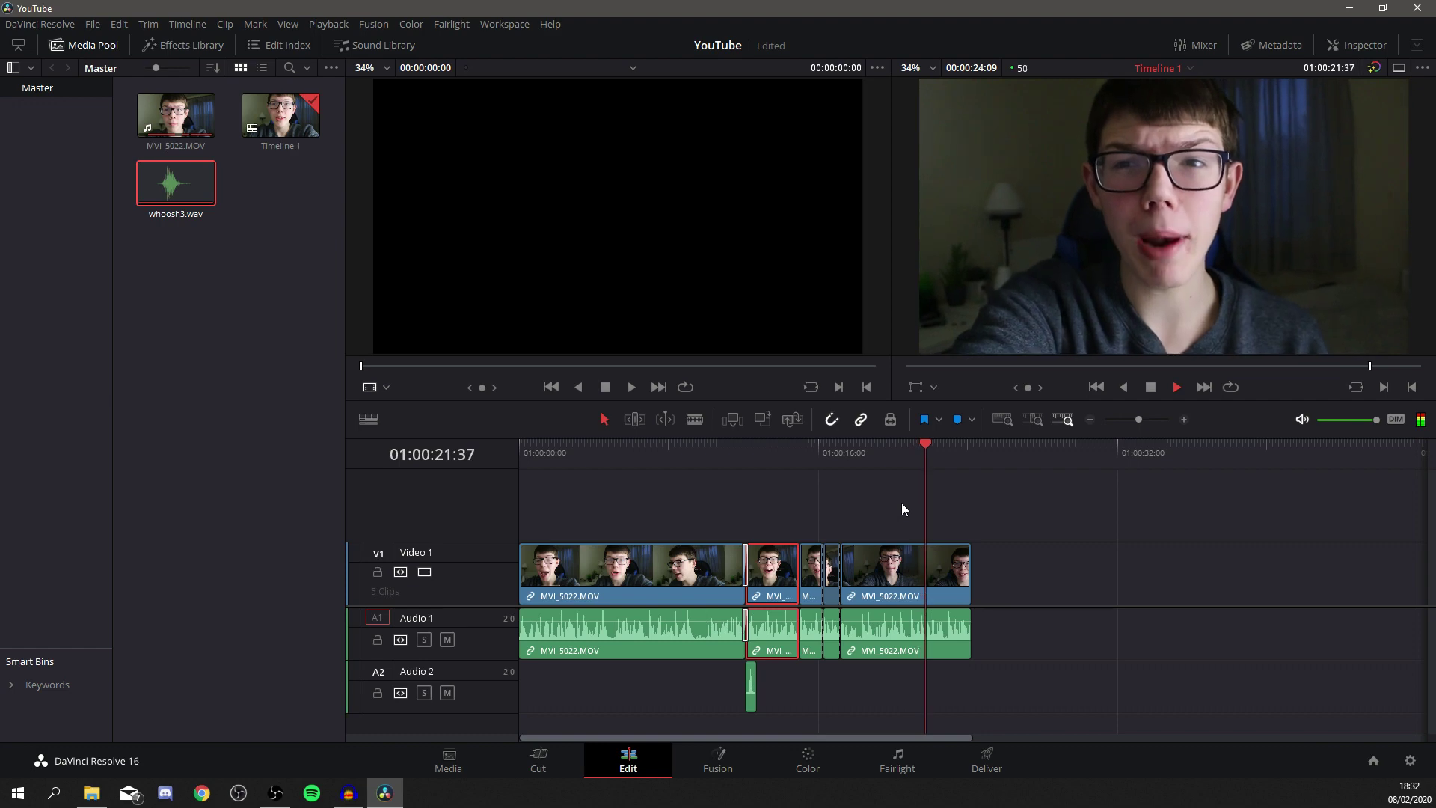
{"action": "key", "text": "shift+6"}
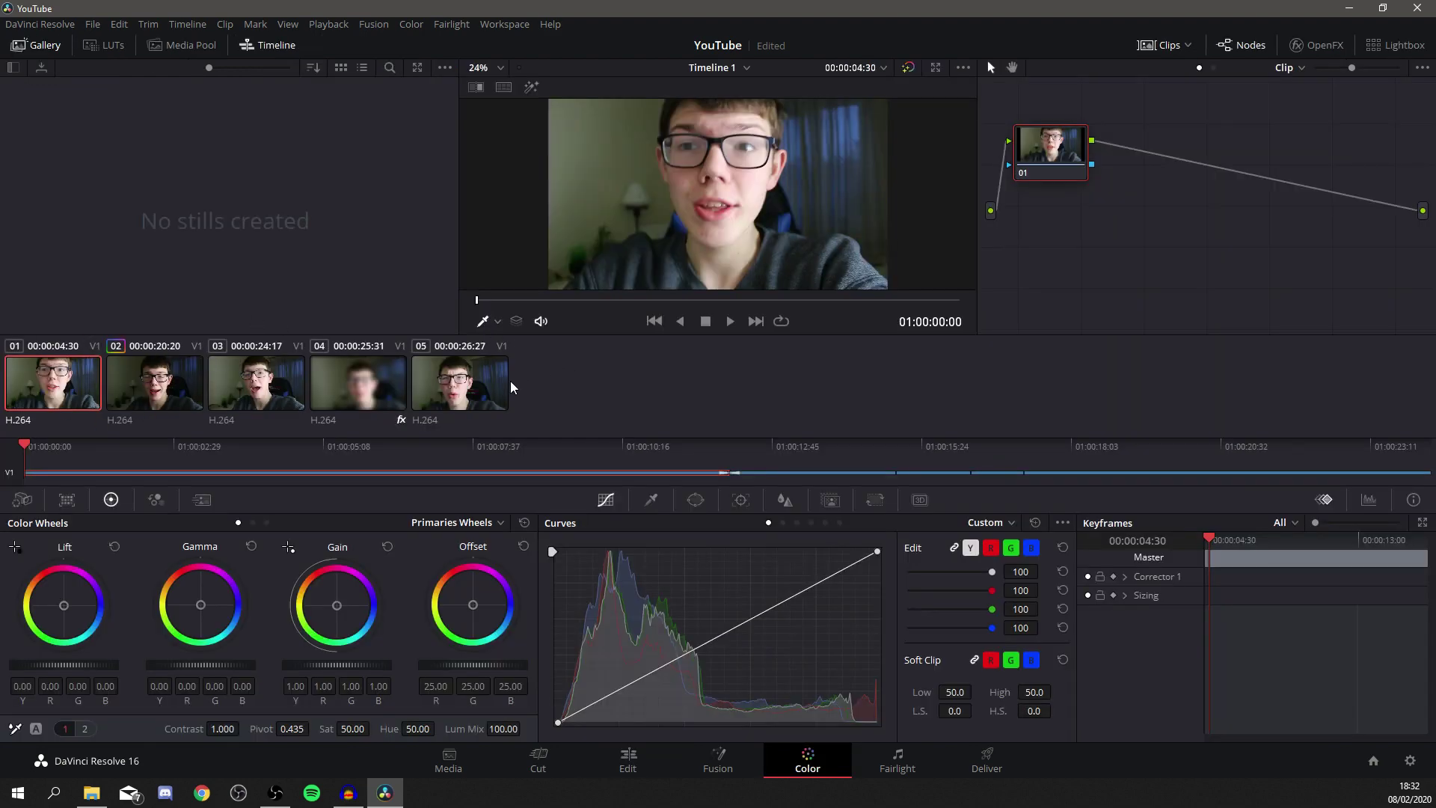
{"action": "left_click", "coordinate": [171, 383]}
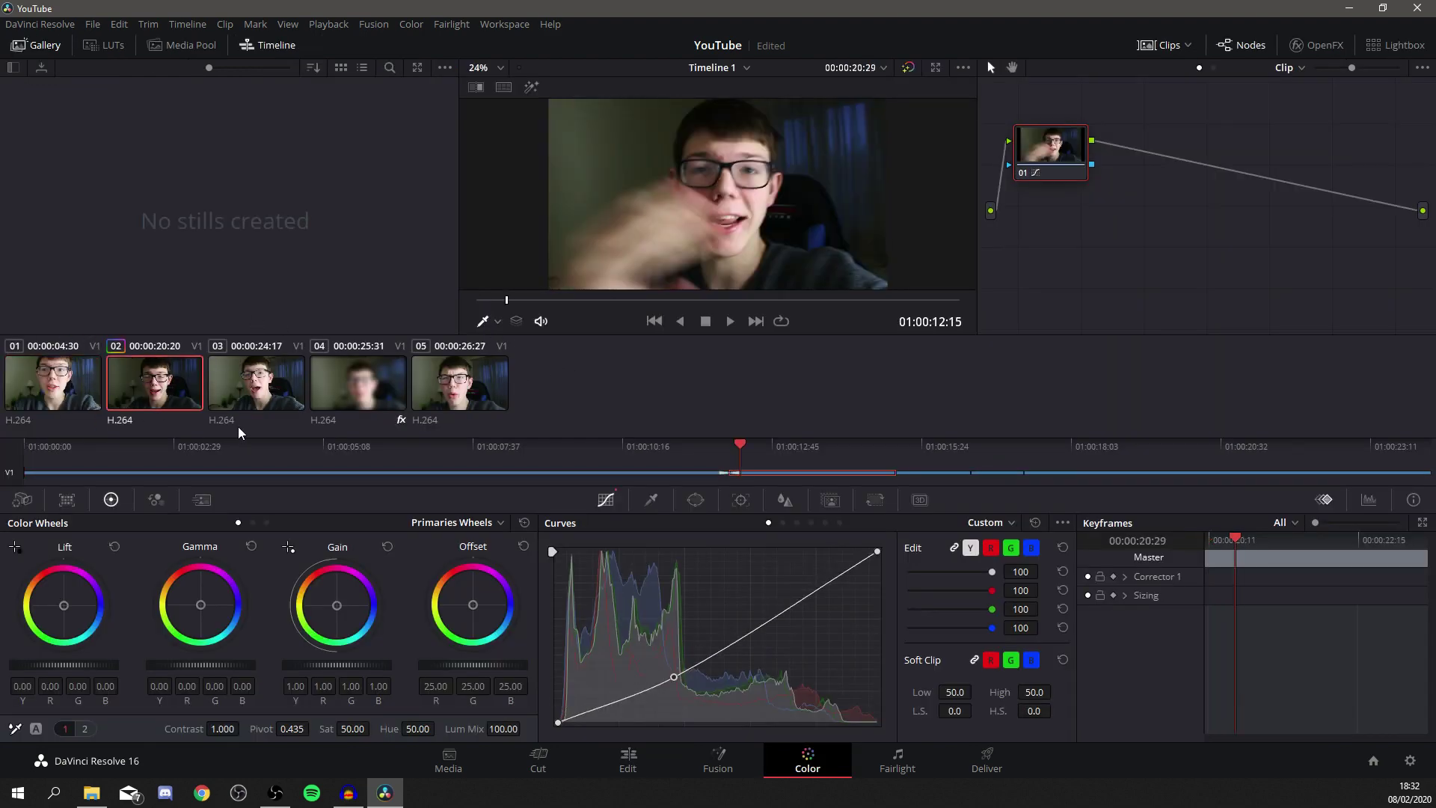
{"action": "mouse_move", "coordinate": [675, 678]}
{"action": "left_mouse_down"}
{"action": "mouse_move", "coordinate": [659, 599]}
{"action": "mouse_move", "coordinate": [677, 656]}
{"action": "left_mouse_up"}
Step: Add a point near the middle of the third clip's custom curve, lift it slightly and bring it back to the diagonal
{"action": "key", "text": "Down"}
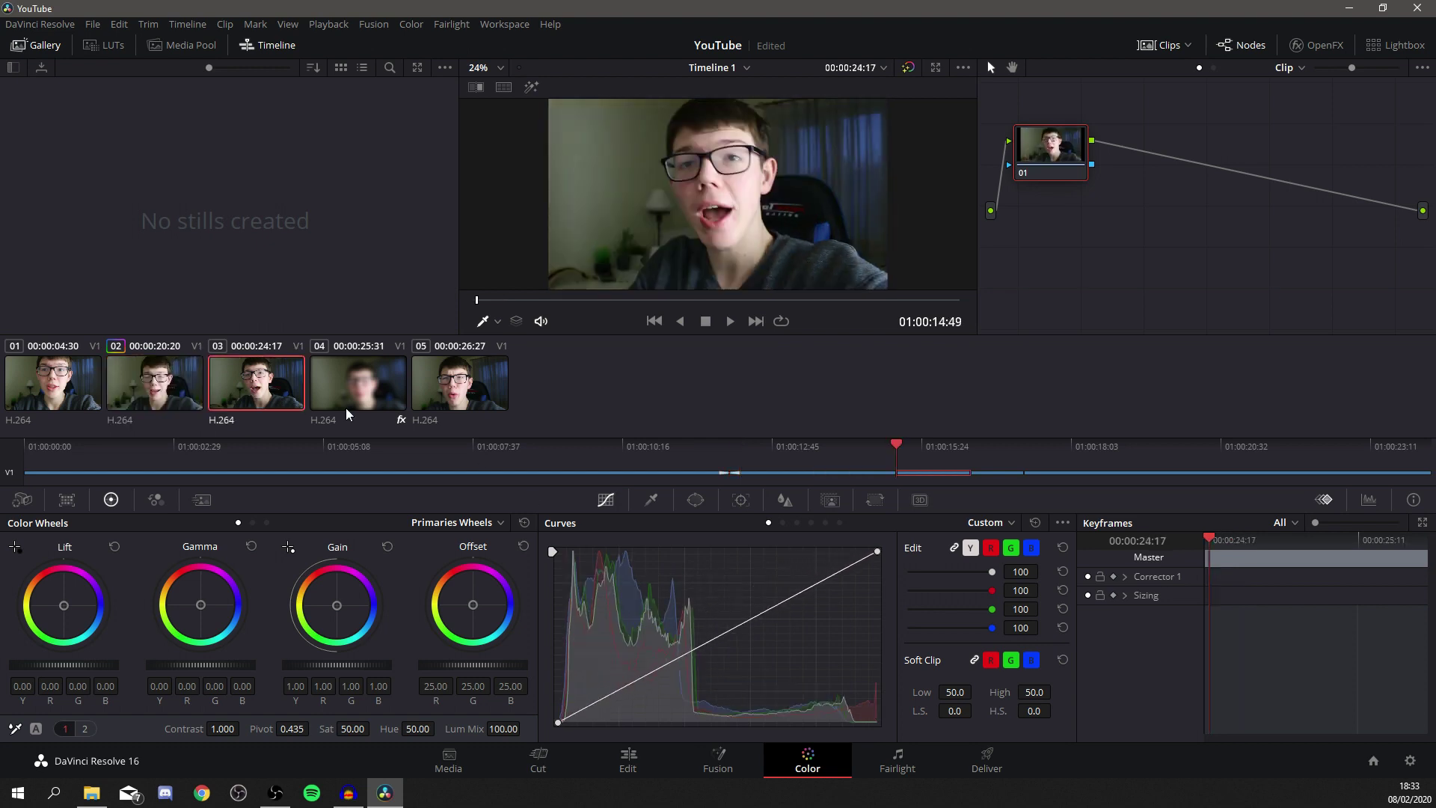
{"action": "left_click_drag", "start_coordinate": [712, 639], "coordinate": [695, 636]}
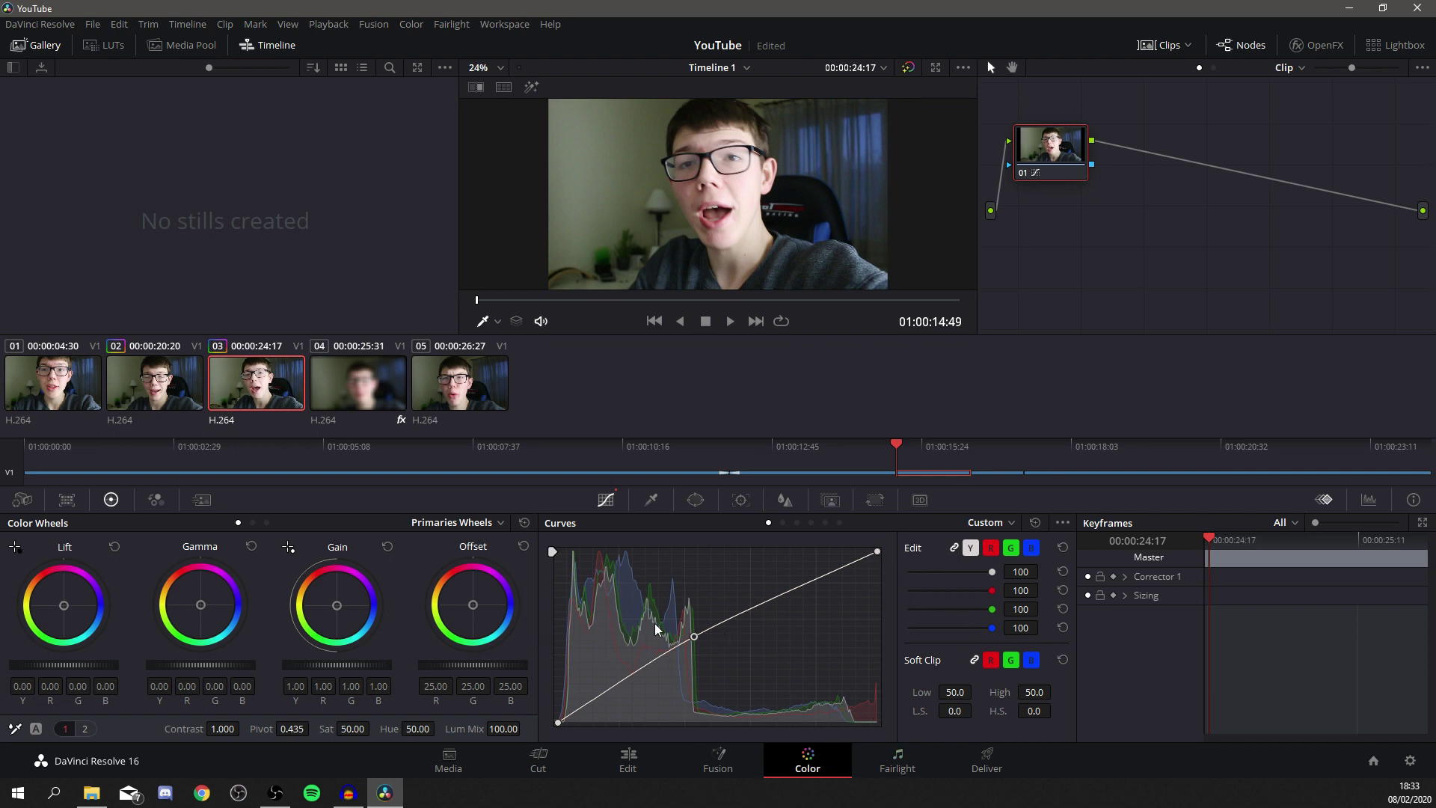
{"action": "left_click_drag", "start_coordinate": [695, 636], "coordinate": [700, 644]}
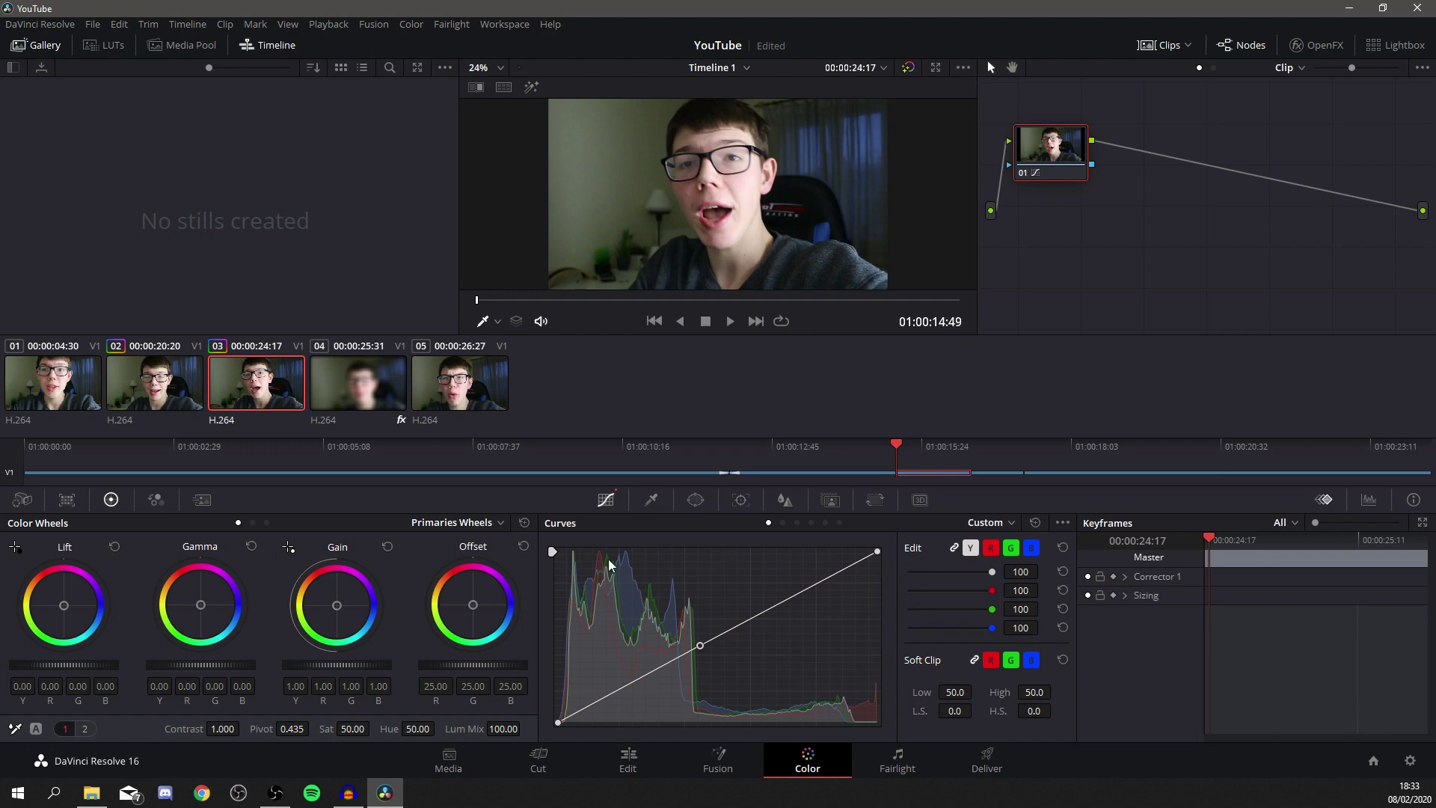
Step: Choose the YouTube 1080p render preset on the Deliver page and name the output file youtubetest
{"action": "left_click", "coordinate": [985, 761]}
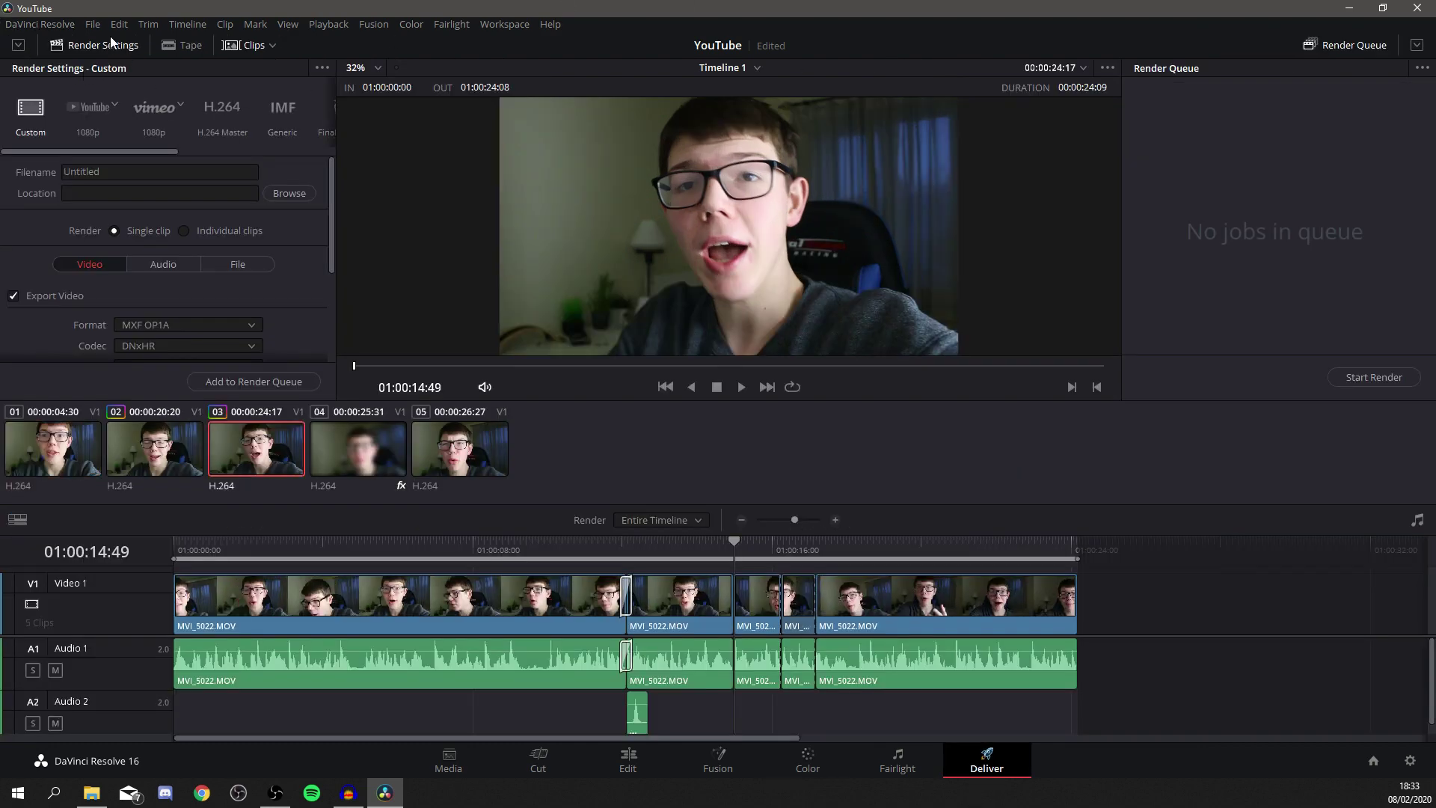
{"action": "left_click", "coordinate": [100, 115]}
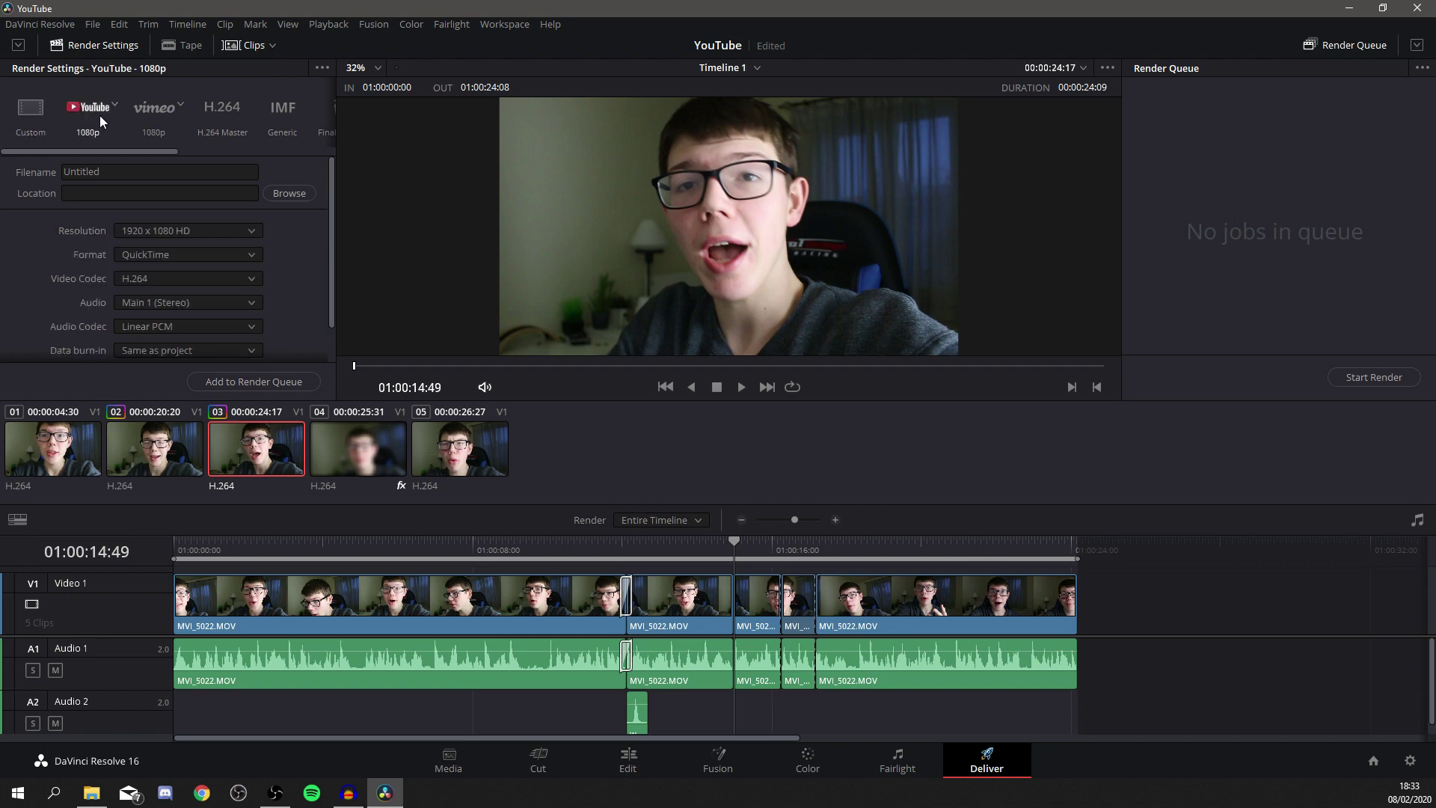
{"action": "double_click", "coordinate": [101, 175]}
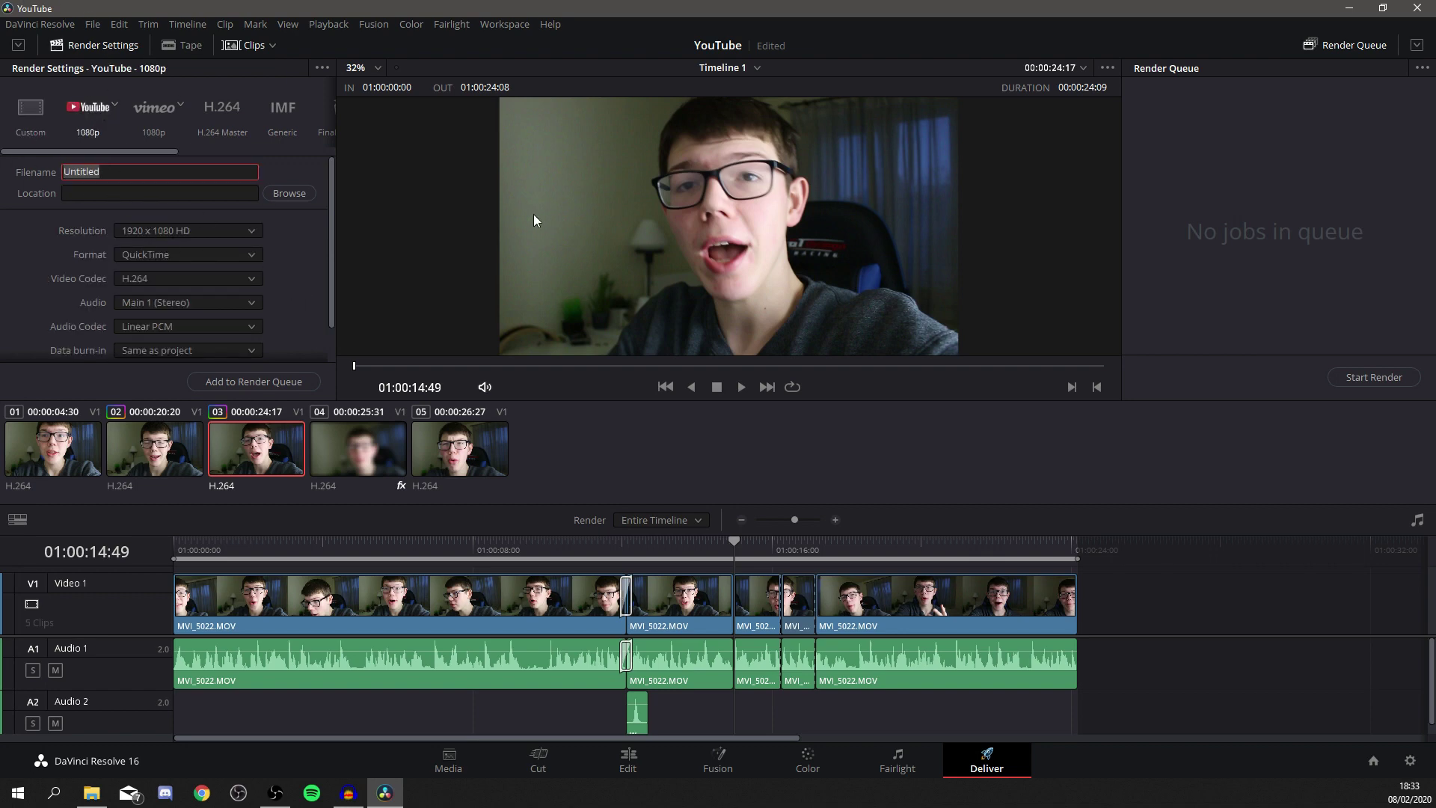
{"action": "type", "text": "youtueb"}
{"action": "key", "text": "BackSpace"}
{"action": "key", "text": "BackSpace"}
{"action": "type", "text": "betest"}
Step: Add the timeline to the render queue with the Videos folder as its location, and start the render
{"action": "scroll", "coordinate": [198, 232], "scroll_direction": "down", "scroll_amount": 1}
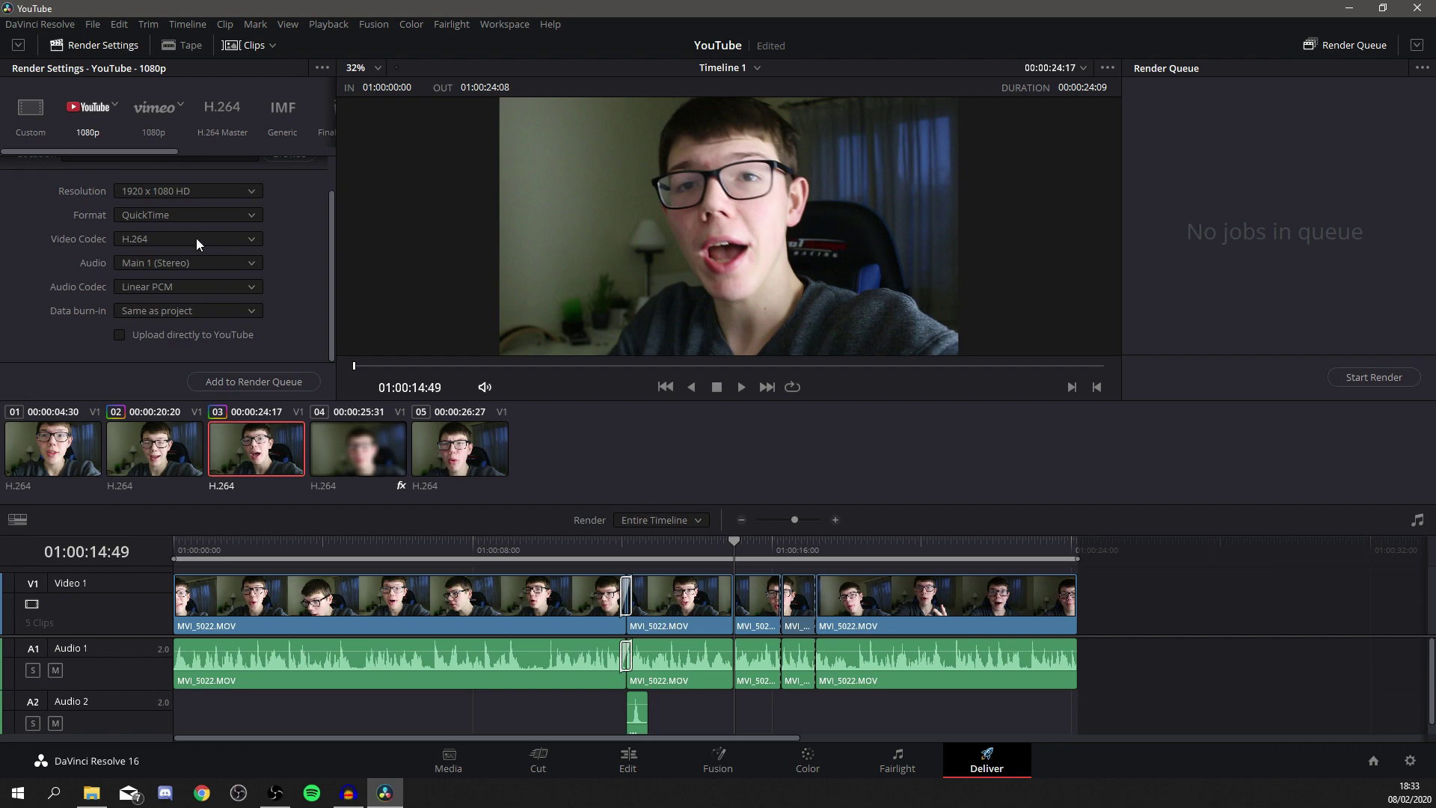
{"action": "scroll", "coordinate": [230, 320], "scroll_direction": "up", "scroll_amount": 1}
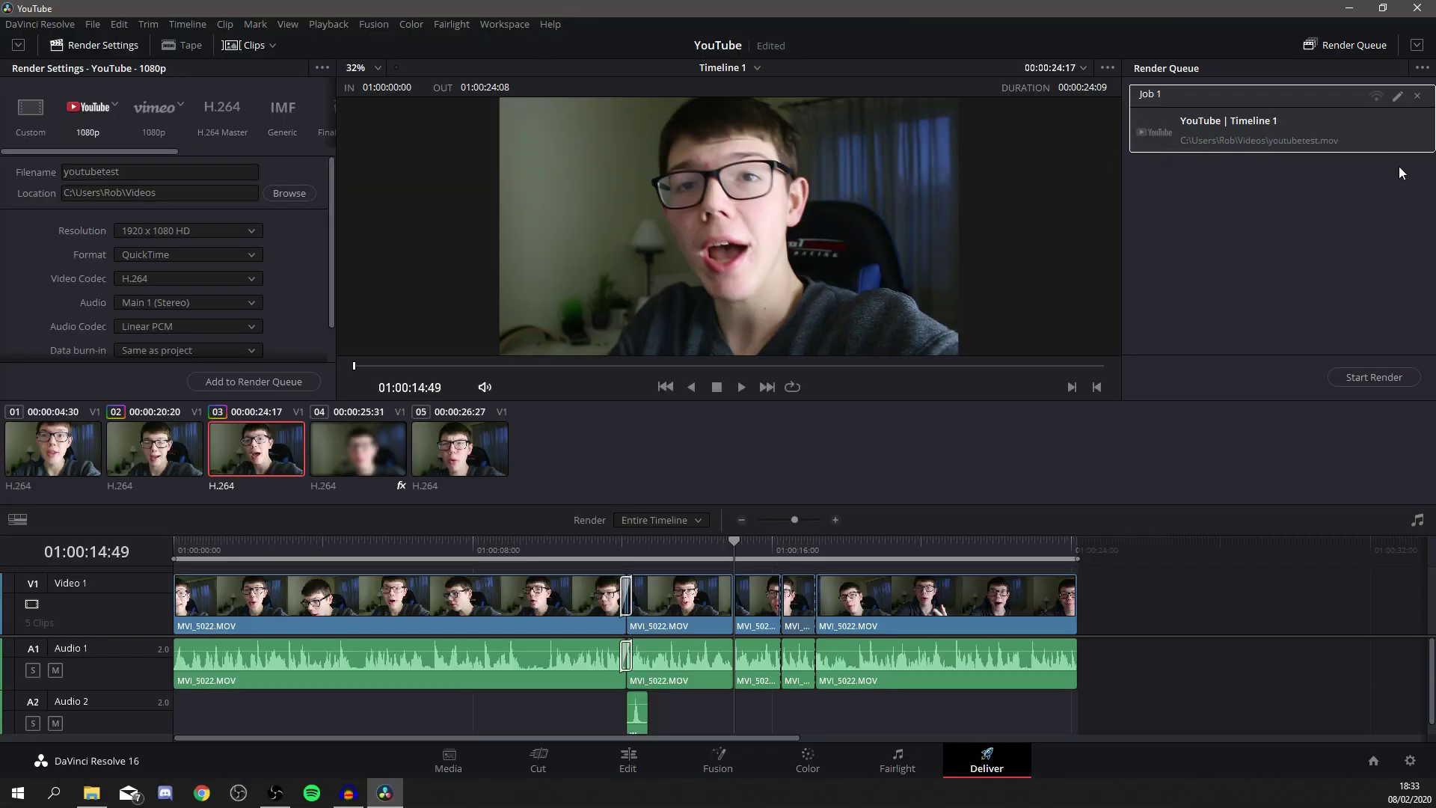
{"action": "left_click", "coordinate": [1385, 376]}
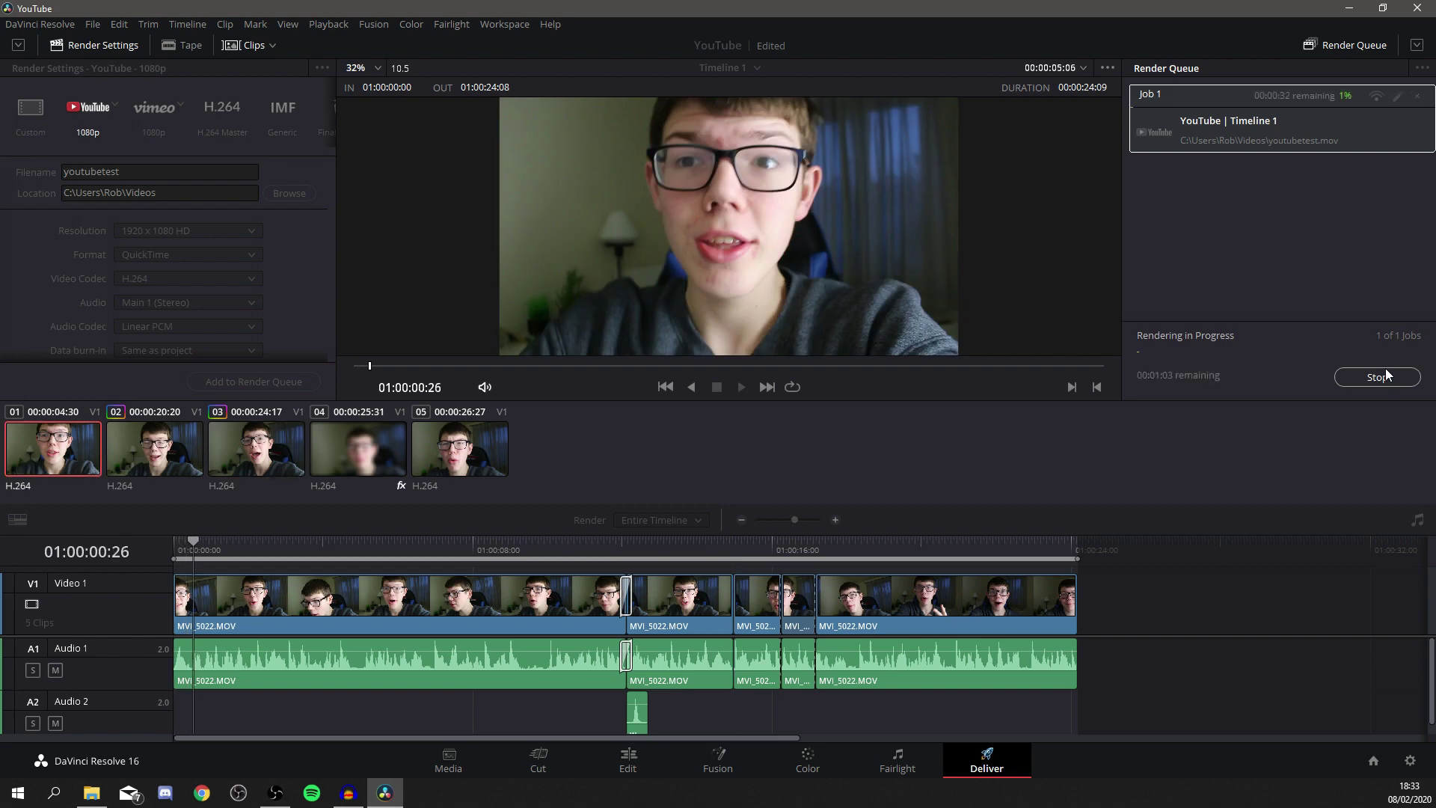